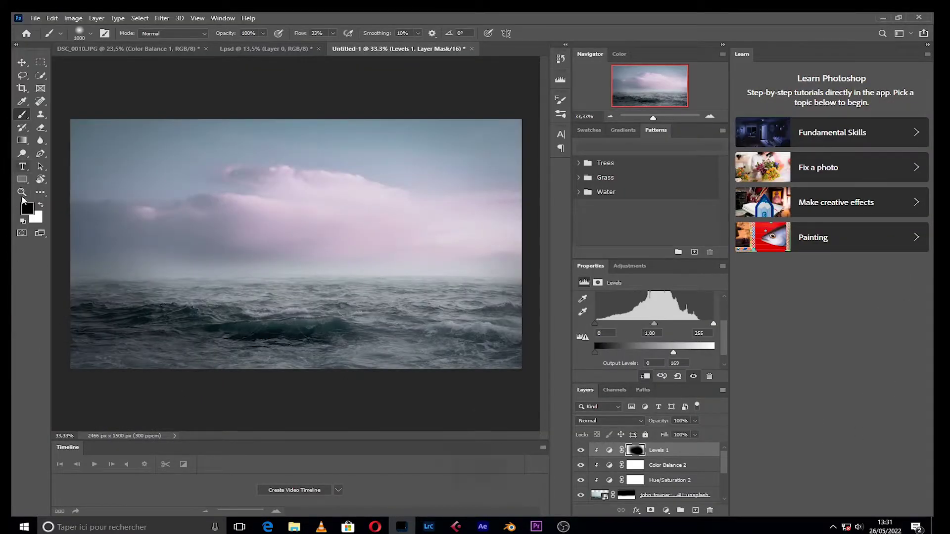
# Step: Add an empty layer above the Levels, Color Balance and Hue/Saturation adjustments
pyautogui.click(27, 208)
pyautogui.press('Escape')
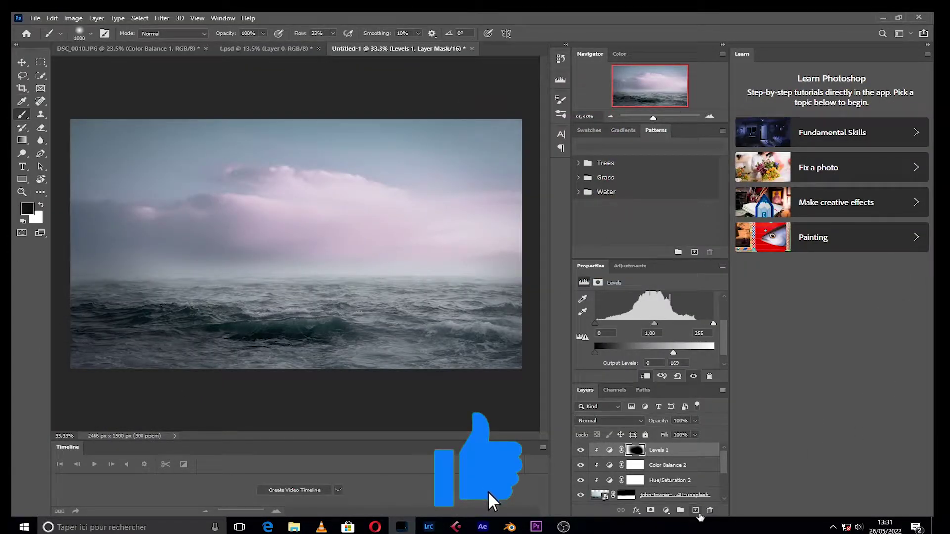
pyautogui.click(697, 512)
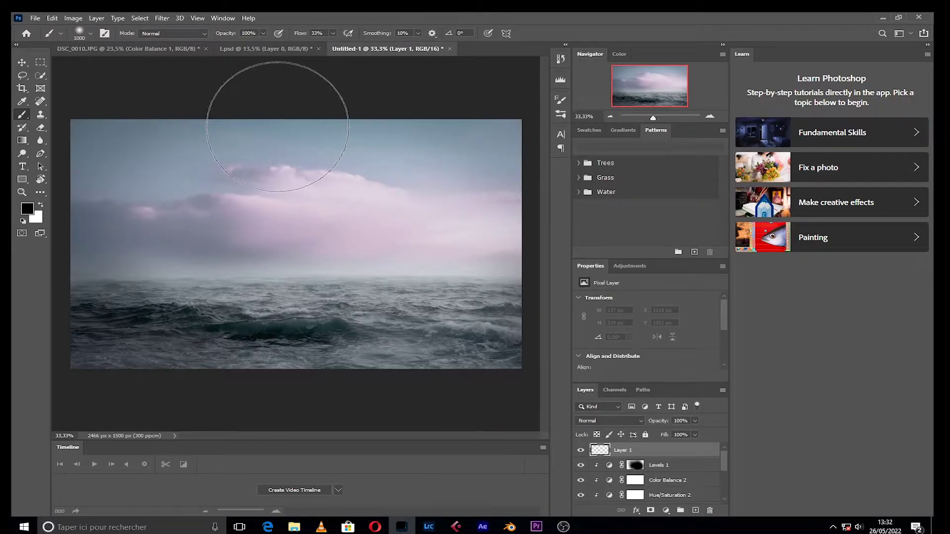
# Step: Sample lavender from the pink clouds and brush it at 13% flow over the right horizon
pyautogui.click(26, 208)
pyautogui.click(392, 191)
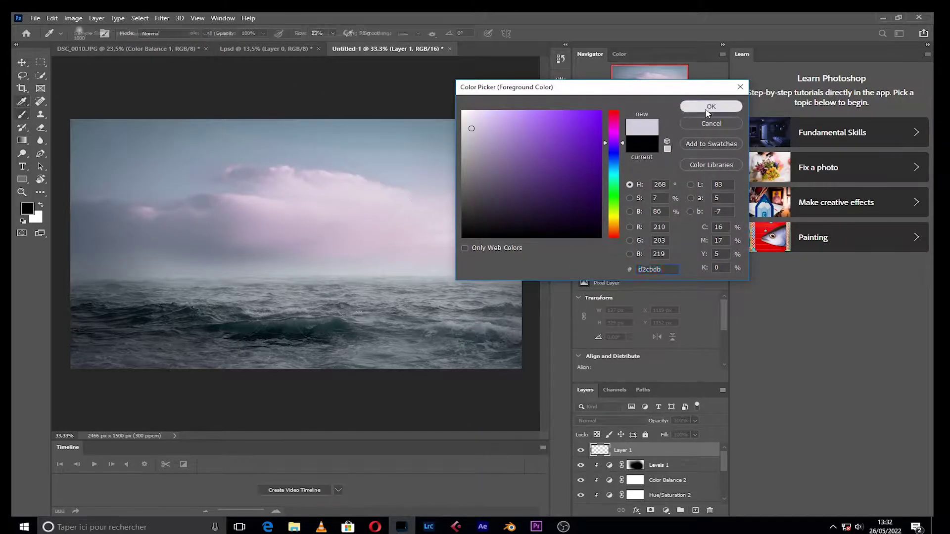
pyautogui.click(710, 102)
pyautogui.moveTo(301, 34); pyautogui.dragTo(290, 37)
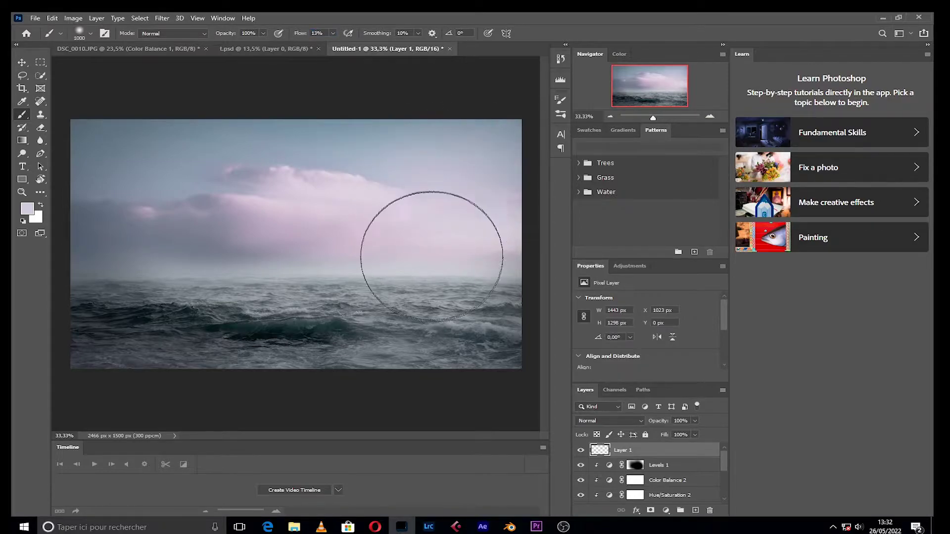
pyautogui.moveTo(449, 200); pyautogui.dragTo(435, 200)
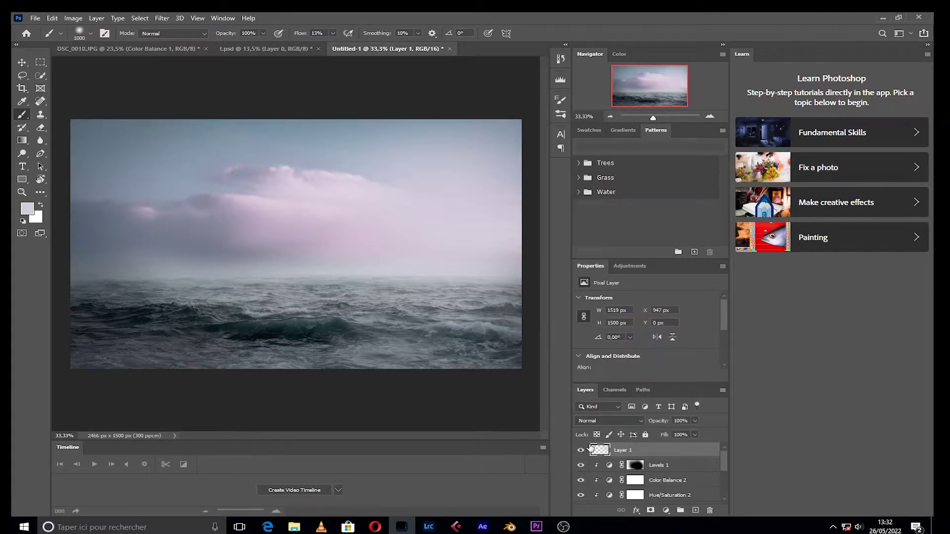
pyautogui.click(294, 527)
# Step: Open the desert butte photo and quick-select the red rock with an enlarged brush
pyautogui.moveTo(842, 144); pyautogui.dragTo(480, 46)
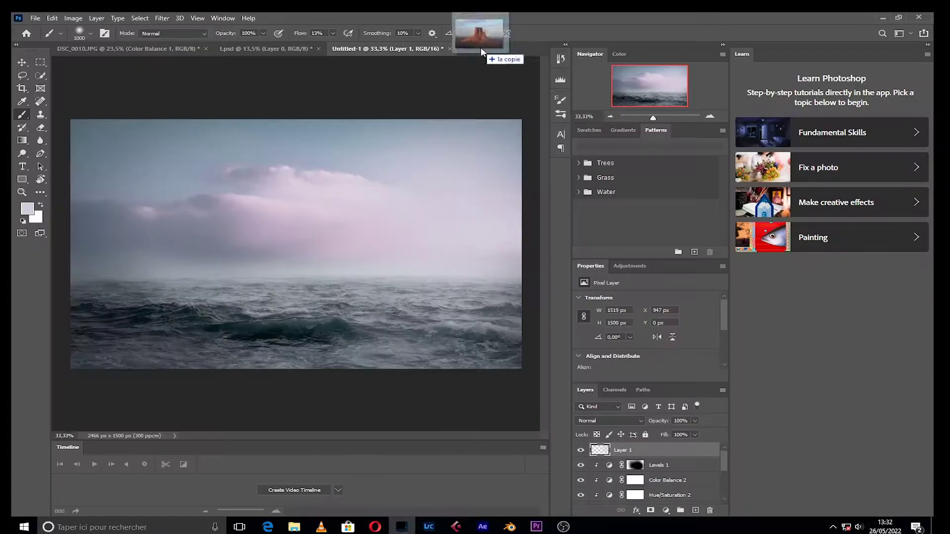
pyautogui.press('j')
pyautogui.press('w')
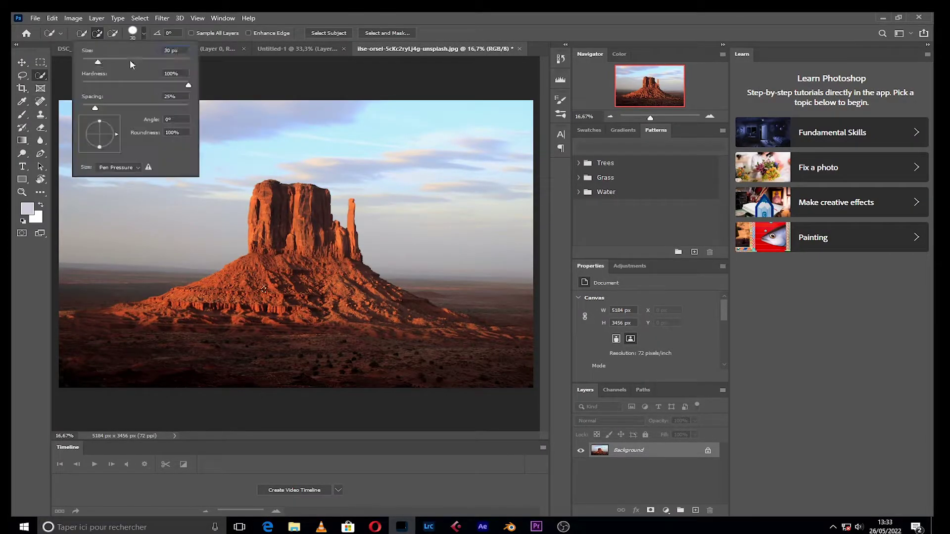
pyautogui.moveTo(289, 227)
pyautogui.mouseDown()
pyautogui.moveTo(255, 281)
pyautogui.moveTo(503, 334)
pyautogui.moveTo(95, 315)
pyautogui.mouseUp()
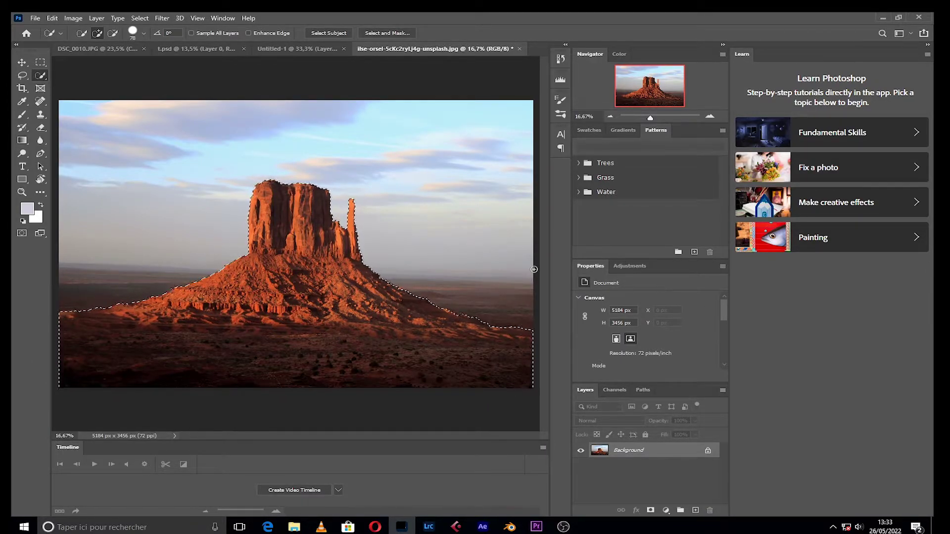
# Step: Mask the butte and refine the mask edges in Select and Mask
pyautogui.click(651, 510)
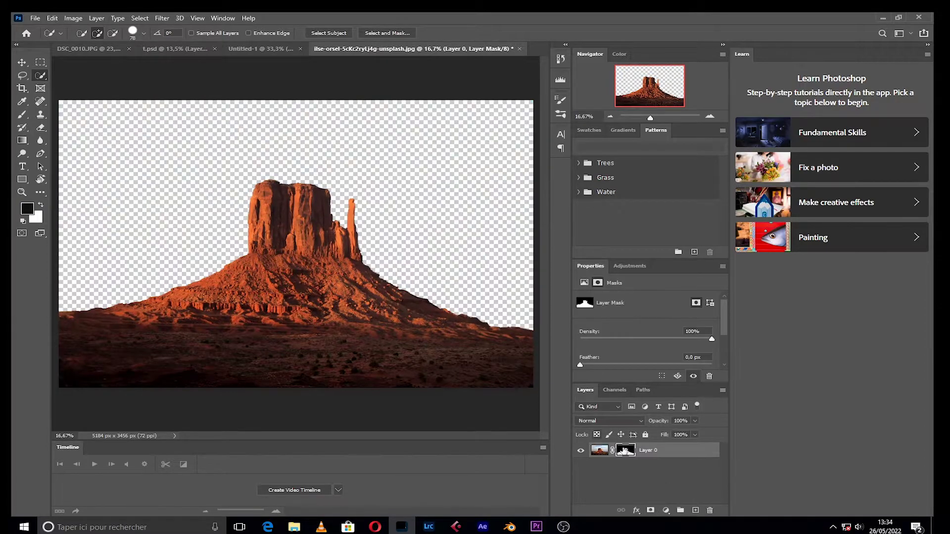
pyautogui.hotkey('alt', 'ctrl', 'r')
pyautogui.click(809, 94)
pyautogui.press('k')
pyautogui.click(790, 288)
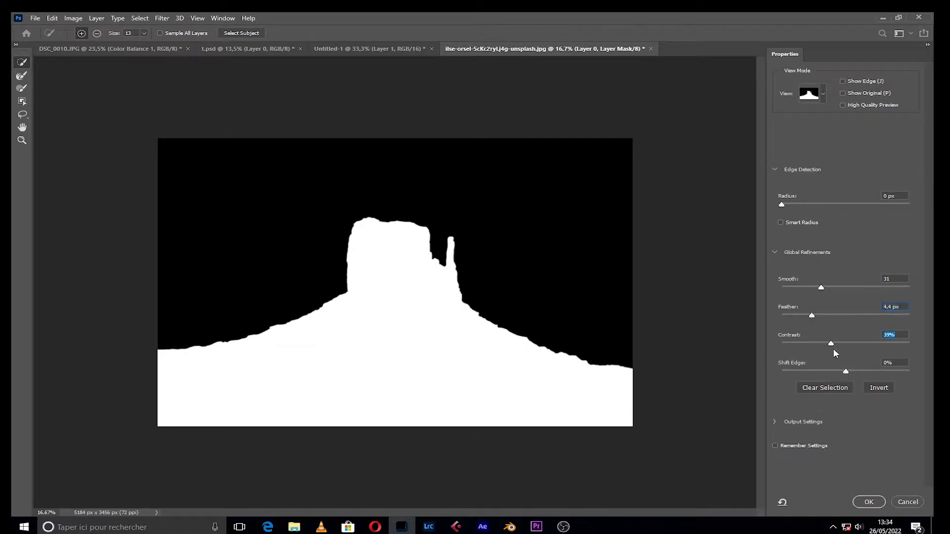
pyautogui.press('Return')
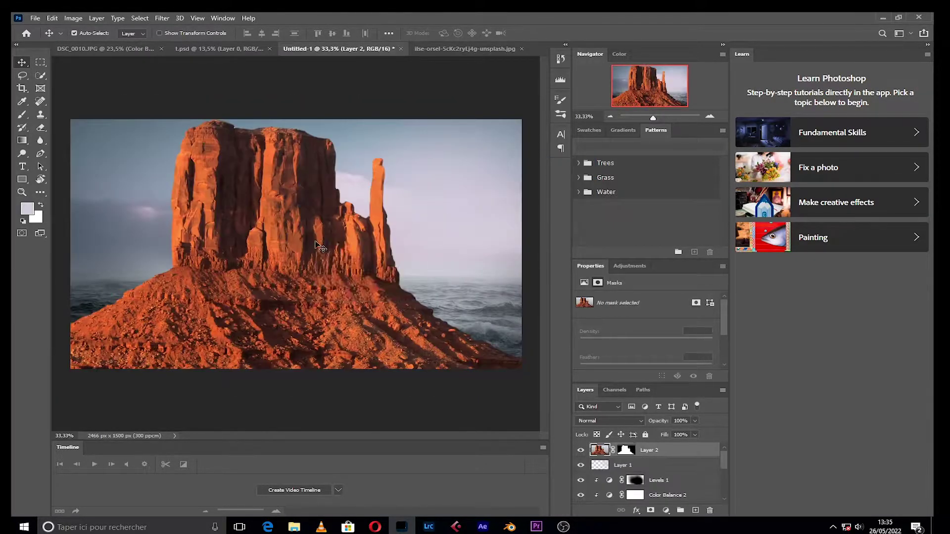
# Step: Convert the butte to a smart object, scale it down and flip it horizontally
pyautogui.click(707, 170)
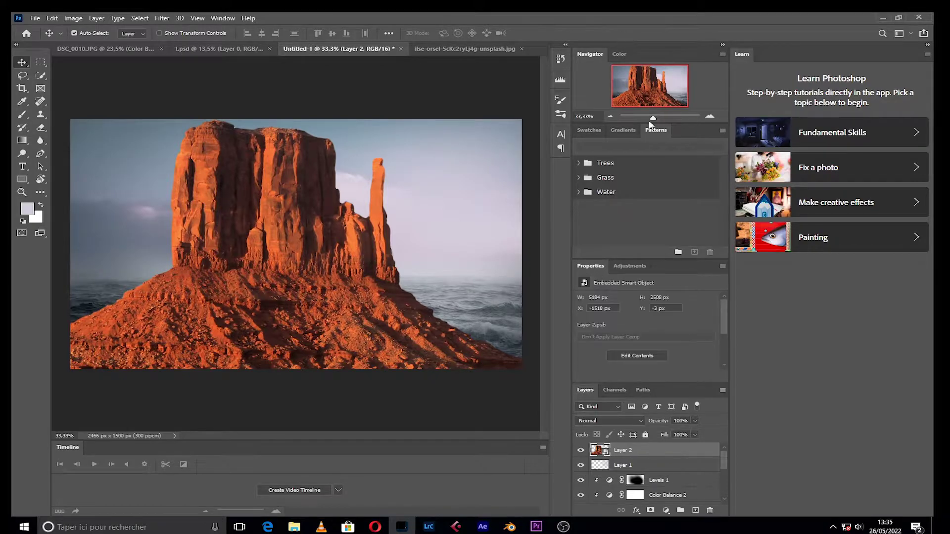
pyautogui.hotkey('ctrl', 't')
pyautogui.scroll(-3, 312, 249)
pyautogui.moveTo(286, 271)
pyautogui.mouseDown()
pyautogui.moveTo(312, 250)
pyautogui.moveTo(295, 243)
pyautogui.mouseUp()
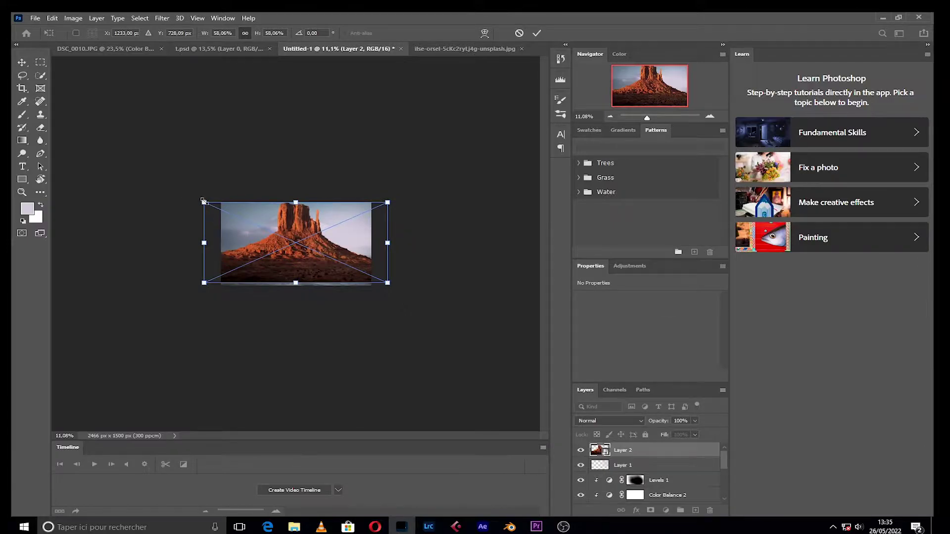
pyautogui.moveTo(198, 201); pyautogui.dragTo(211, 212)
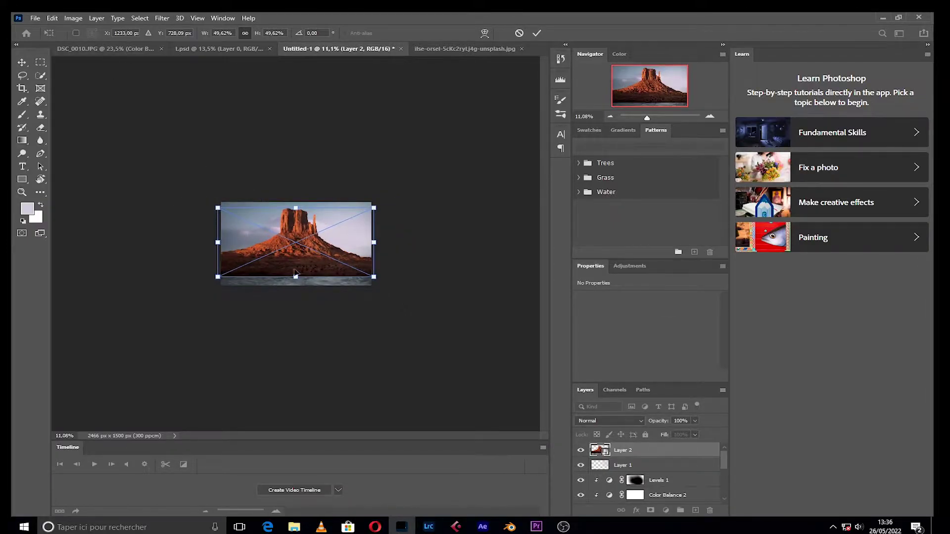
pyautogui.hotkey('ctrl', 'shift', 'h')
# Step: Warp the butte on a 3x3 grid, reshaping its base and top
pyautogui.moveTo(645, 119); pyautogui.dragTo(653, 119)
pyautogui.rightClick(261, 242)
pyautogui.click(277, 307)
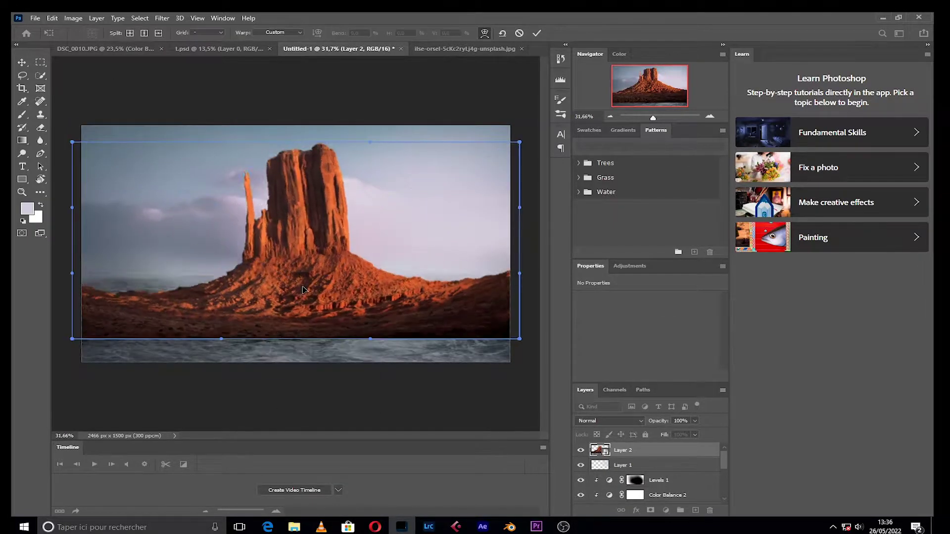
pyautogui.click(208, 32)
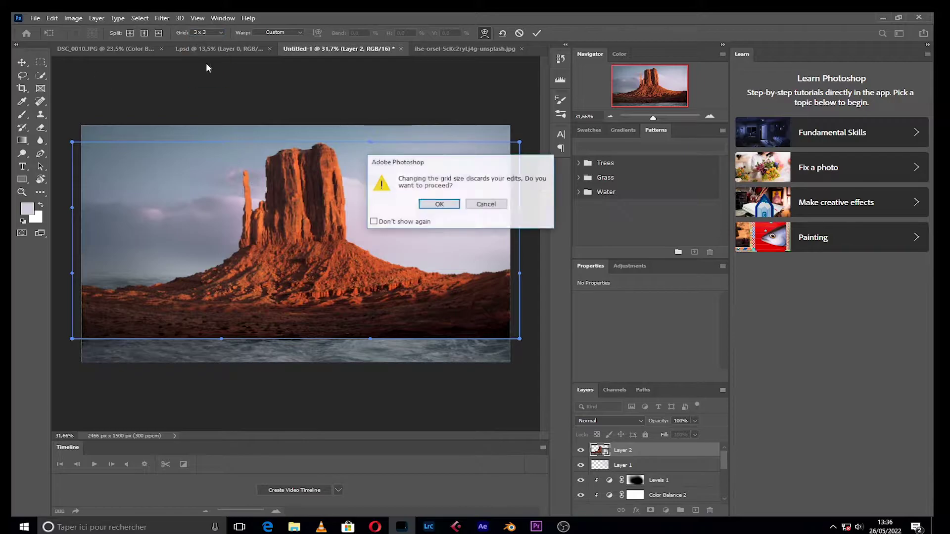
pyautogui.click(435, 203)
pyautogui.moveTo(217, 236)
pyautogui.mouseDown()
pyautogui.moveTo(96, 292)
pyautogui.moveTo(75, 289)
pyautogui.mouseUp()
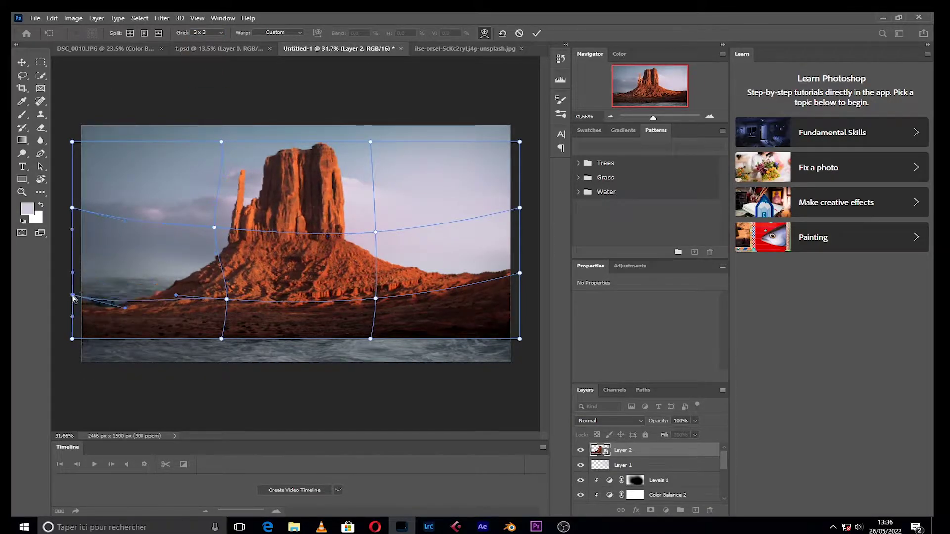
pyautogui.moveTo(226, 299); pyautogui.dragTo(227, 289)
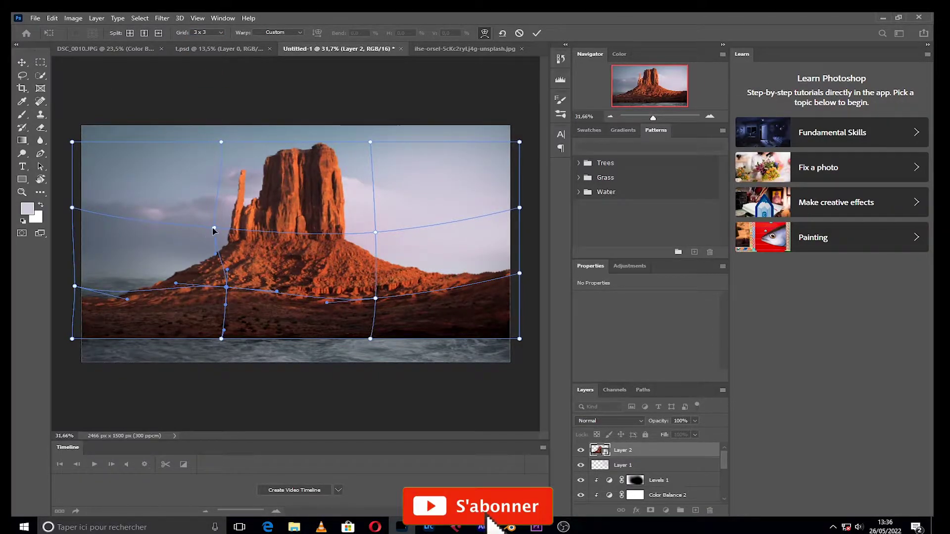
pyautogui.moveTo(214, 231); pyautogui.dragTo(220, 231)
pyautogui.moveTo(370, 142); pyautogui.dragTo(376, 139)
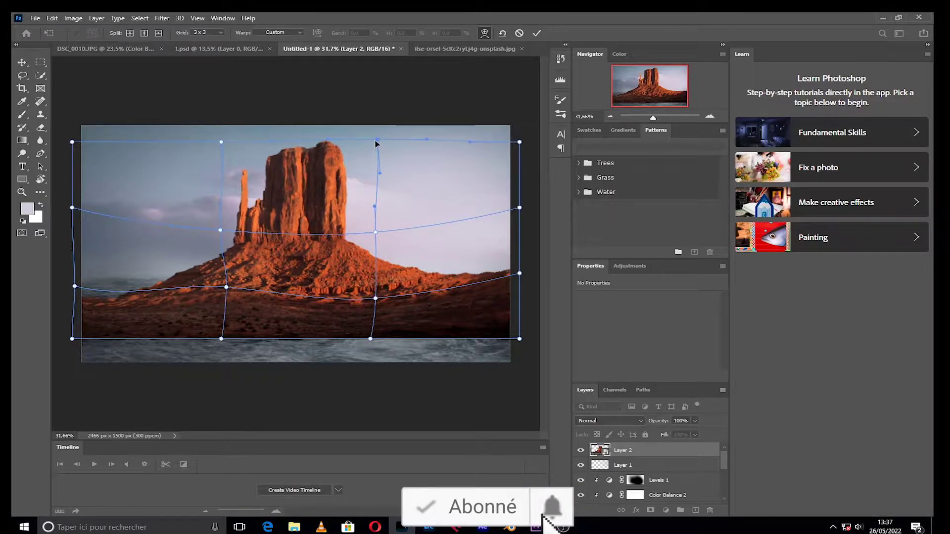
pyautogui.moveTo(222, 142); pyautogui.dragTo(218, 139)
pyautogui.moveTo(520, 273)
pyautogui.mouseDown()
pyautogui.moveTo(509, 296)
pyautogui.moveTo(461, 300)
pyautogui.moveTo(512, 307)
pyautogui.mouseUp()
pyautogui.press('Return')
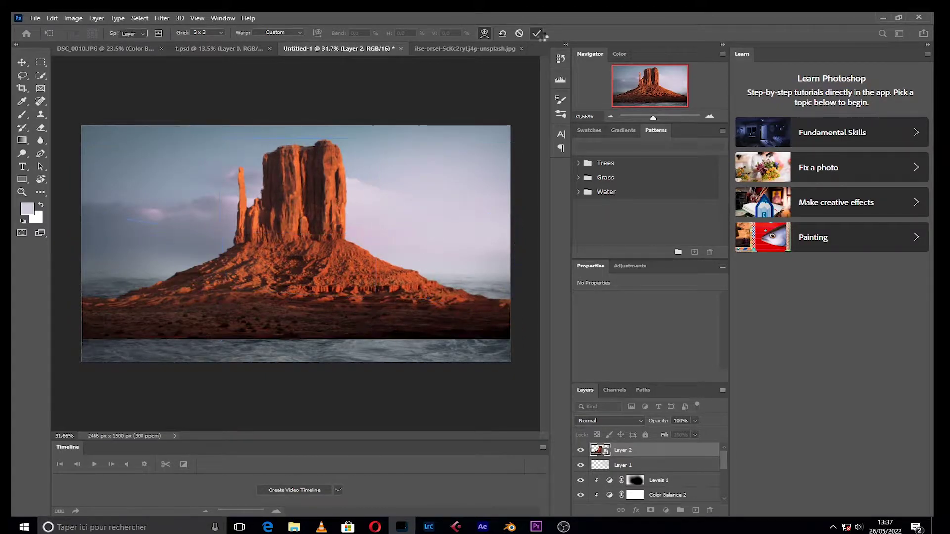
# Step: Shrink the warped butte so it sits mid-sea
pyautogui.hotkey('ctrl', 't')
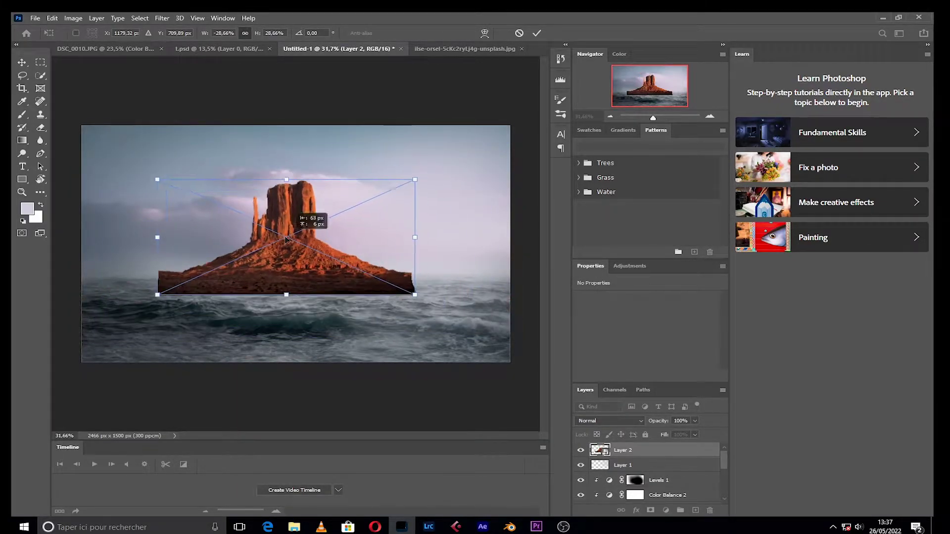
pyautogui.moveTo(72, 140); pyautogui.dragTo(147, 179)
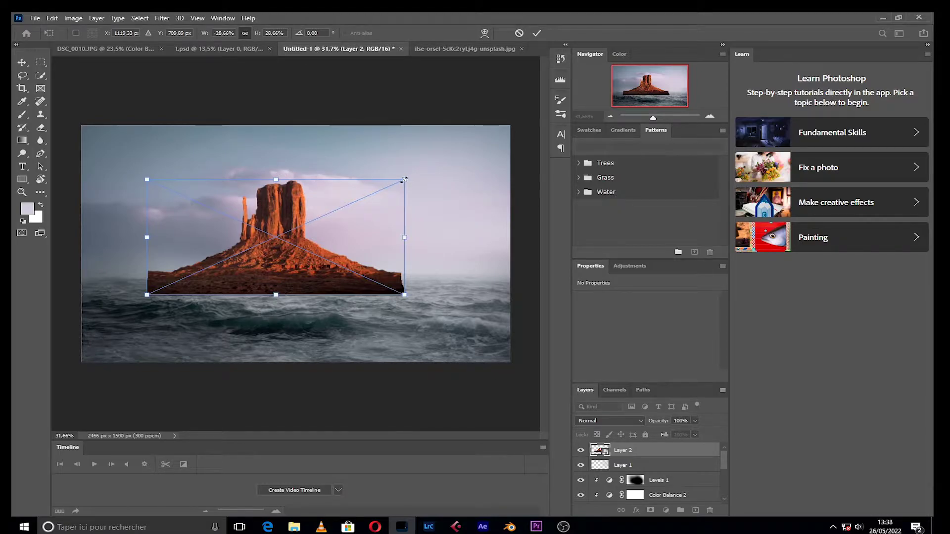
pyautogui.press('Return')
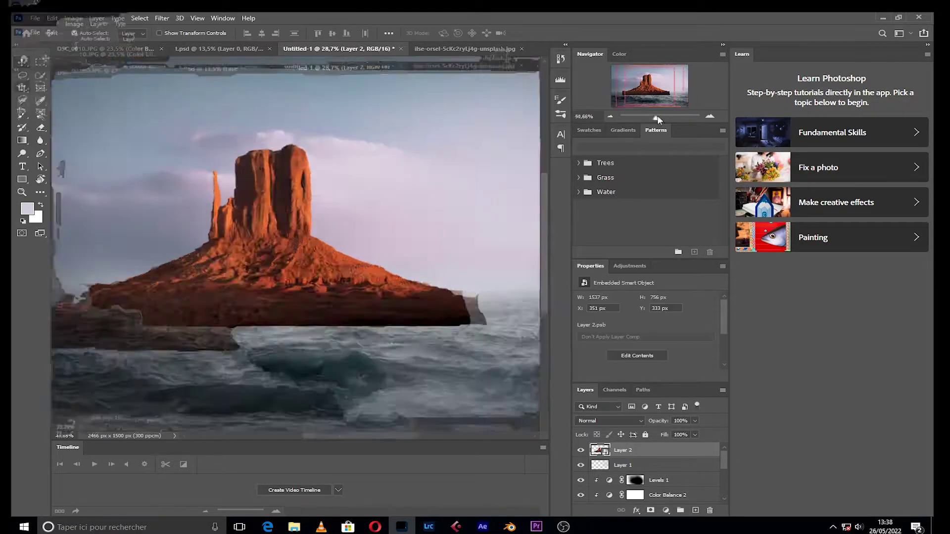
pyautogui.scroll(5, 277, 207)
pyautogui.scroll(-5, 297, 208)
# Step: Lasso the tower top, copy it to a new layer, move it up and stretch it taller
pyautogui.press('l')
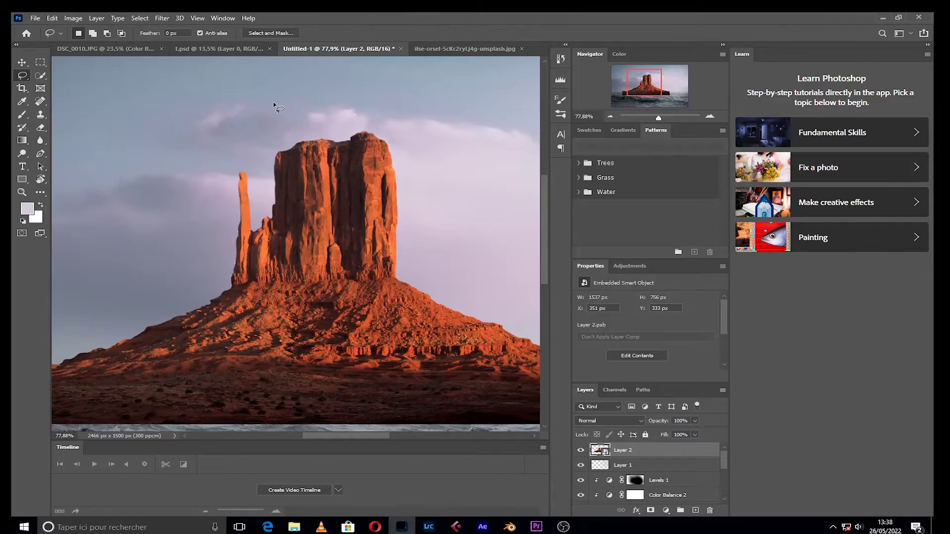
pyautogui.moveTo(431, 267); pyautogui.dragTo(272, 101)
pyautogui.hotkey('ctrl', 'j')
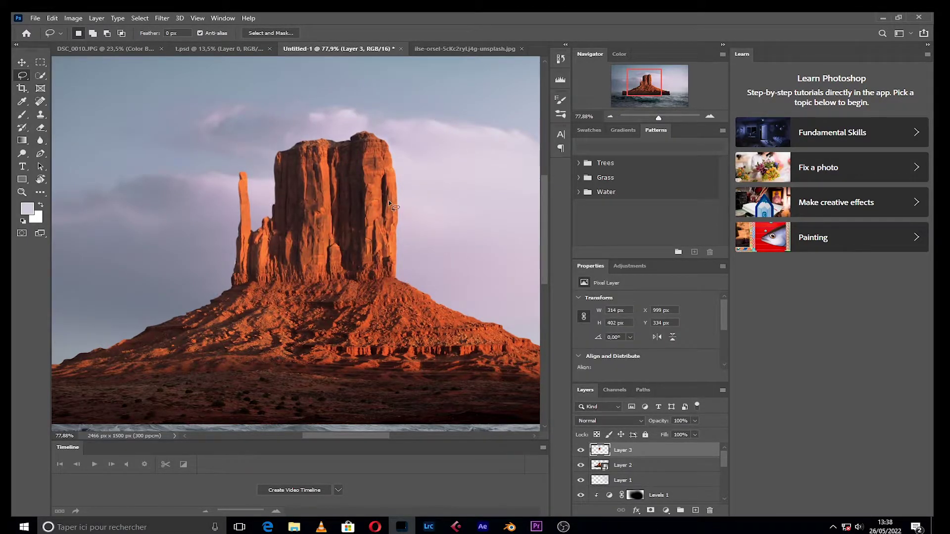
pyautogui.hotkey('ctrl', 't')
pyautogui.moveTo(367, 266); pyautogui.dragTo(366, 138)
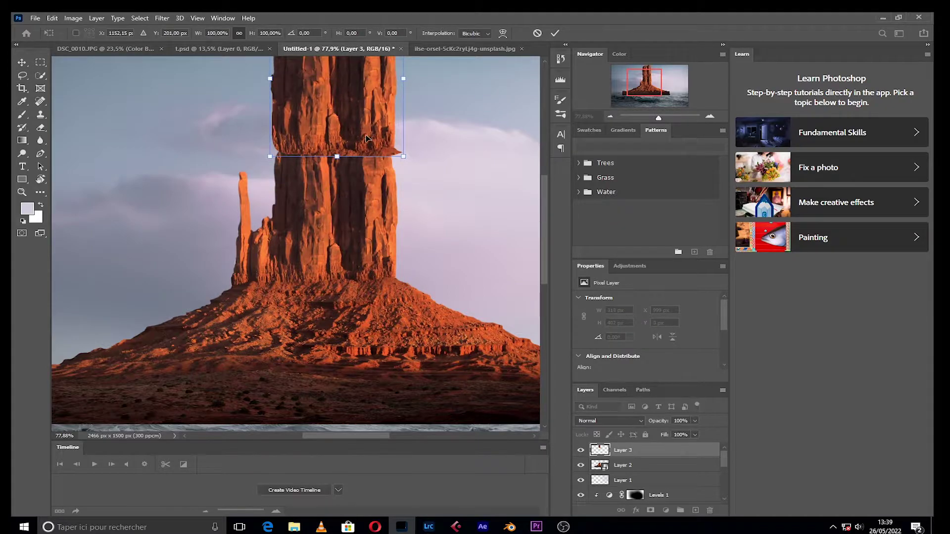
pyautogui.moveTo(658, 118); pyautogui.dragTo(655, 127)
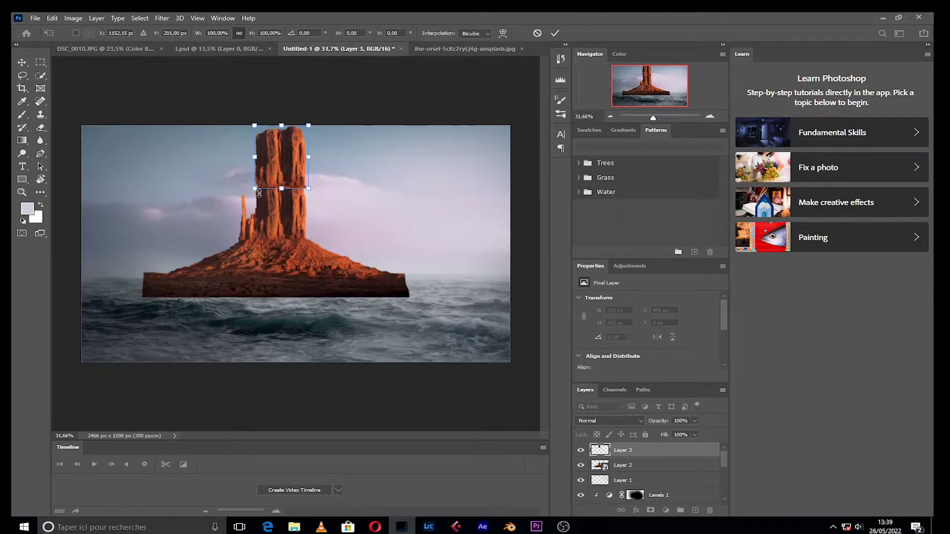
pyautogui.moveTo(282, 188); pyautogui.dragTo(281, 209)
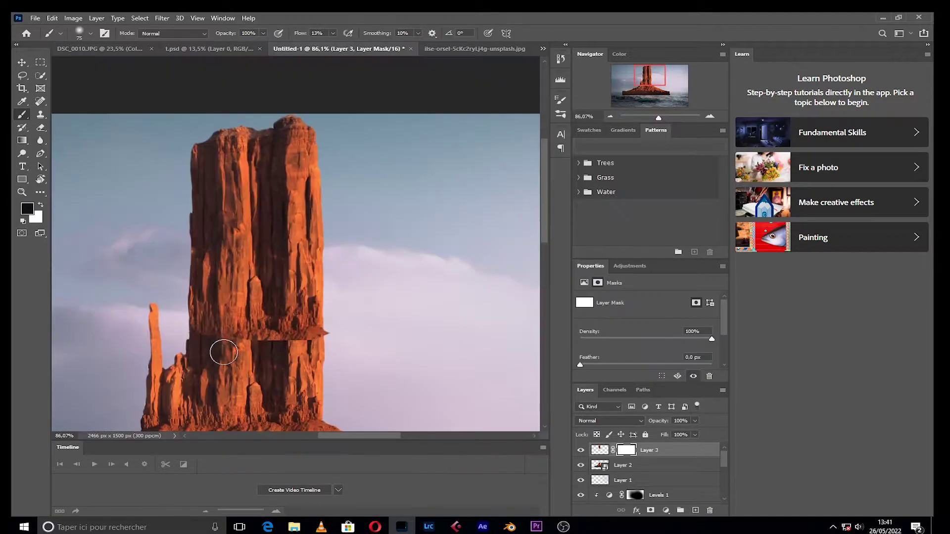
# Step: Blend the seam between the tower copy and original, then narrow the copy slightly
pyautogui.moveTo(223, 350); pyautogui.dragTo(320, 372)
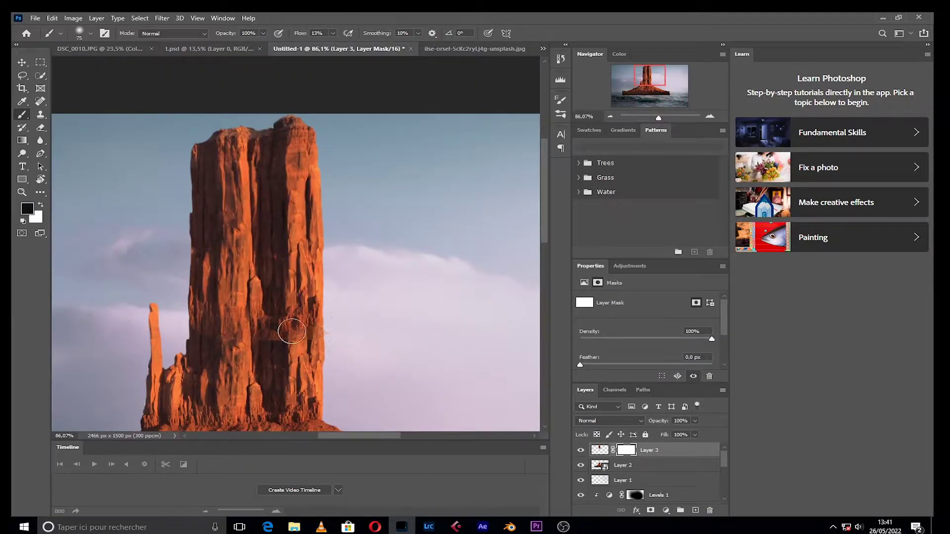
pyautogui.moveTo(292, 332); pyautogui.dragTo(216, 362)
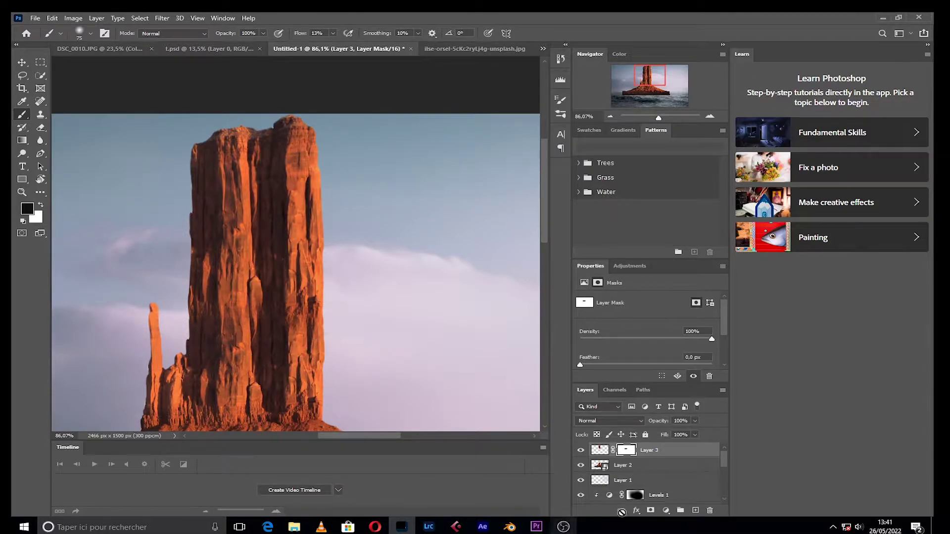
pyautogui.hotkey('ctrl', 't')
pyautogui.moveTo(187, 227); pyautogui.dragTo(196, 228)
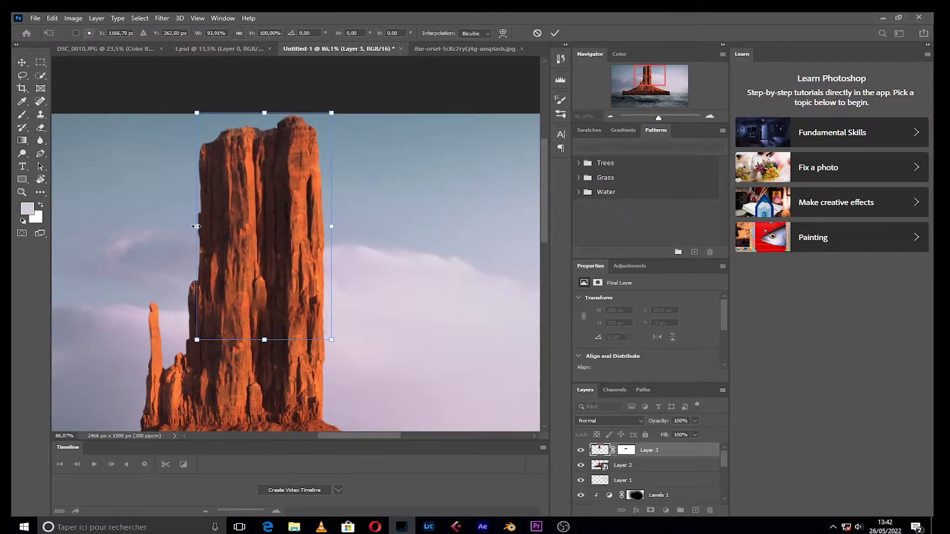
# Step: Merge Layer 2 into Layer 3 and shrink the combined rock slightly
pyautogui.click(555, 33)
pyautogui.rightClick(640, 450)
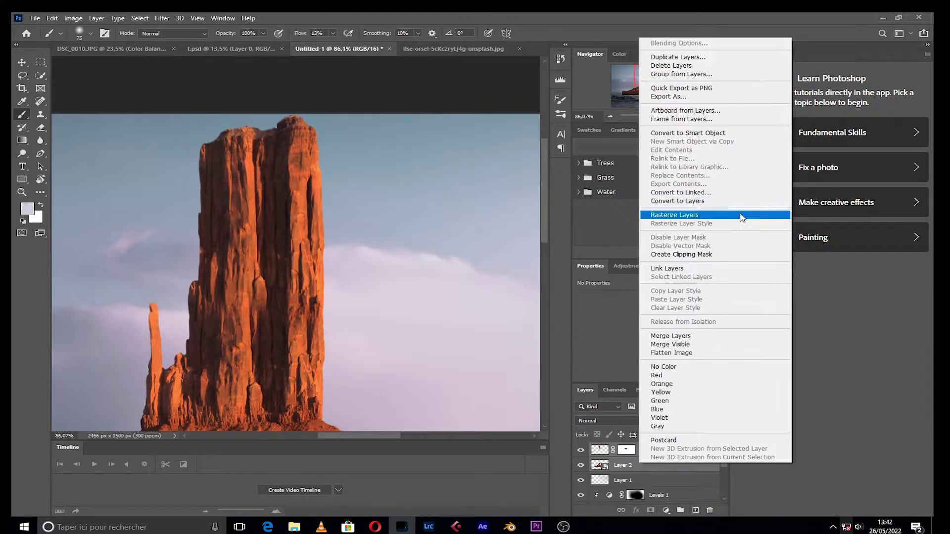
pyautogui.click(742, 211)
pyautogui.hotkey('ctrl', 't')
pyautogui.hotkey('ctrl', '0')
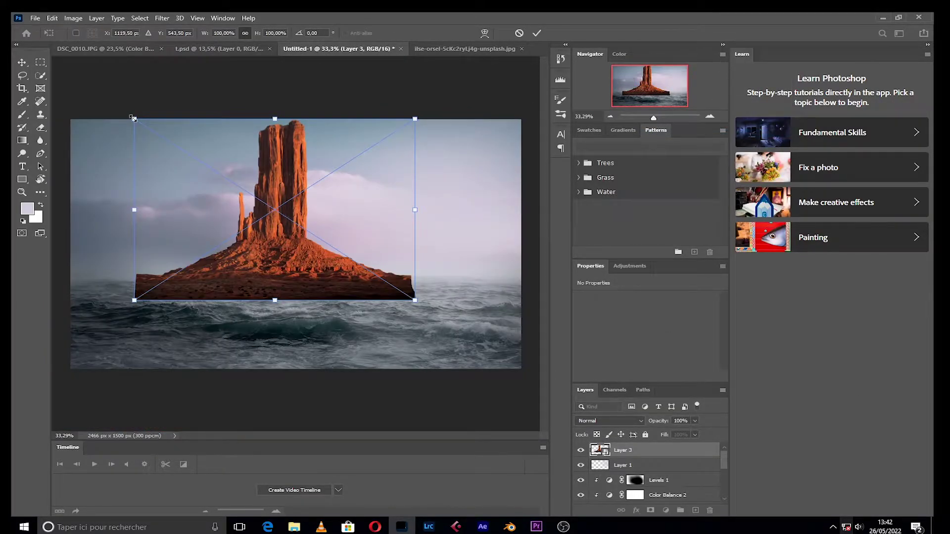
pyautogui.moveTo(133, 119); pyautogui.dragTo(144, 132)
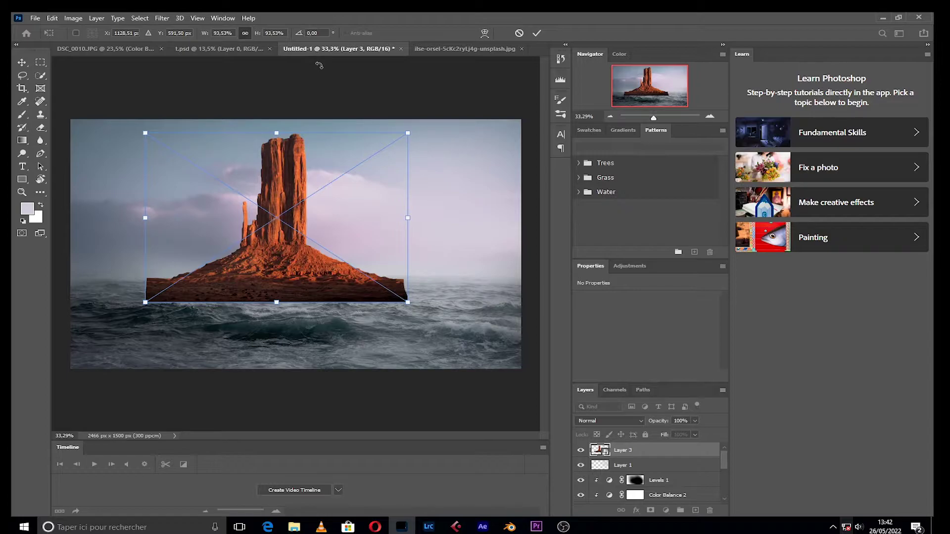
pyautogui.moveTo(654, 117); pyautogui.dragTo(662, 118)
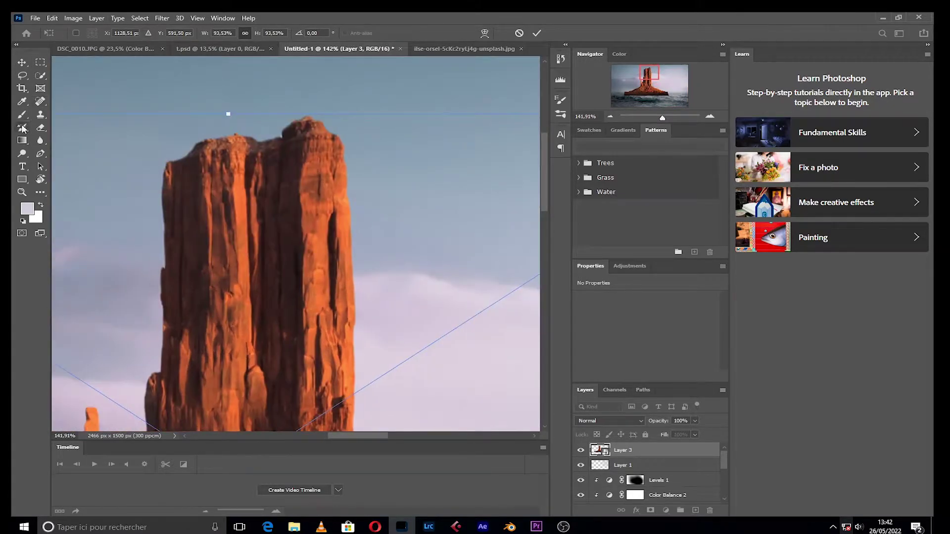
pyautogui.click(22, 128)
# Step: Add a mask to the rock and test painting out the spire top, then undo
pyautogui.click(80, 33)
pyautogui.press('Return')
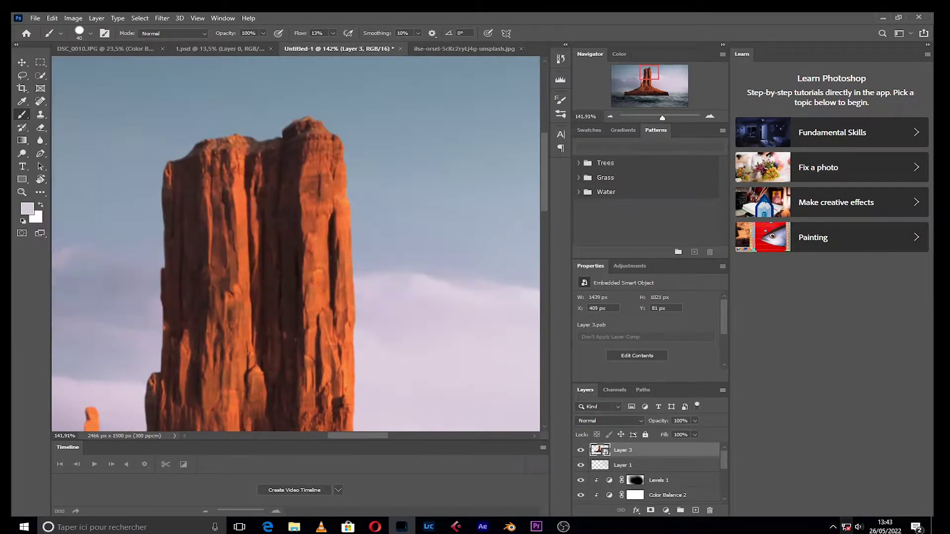
pyautogui.click(651, 511)
pyautogui.press('d')
pyautogui.hotkey('shift', '0')
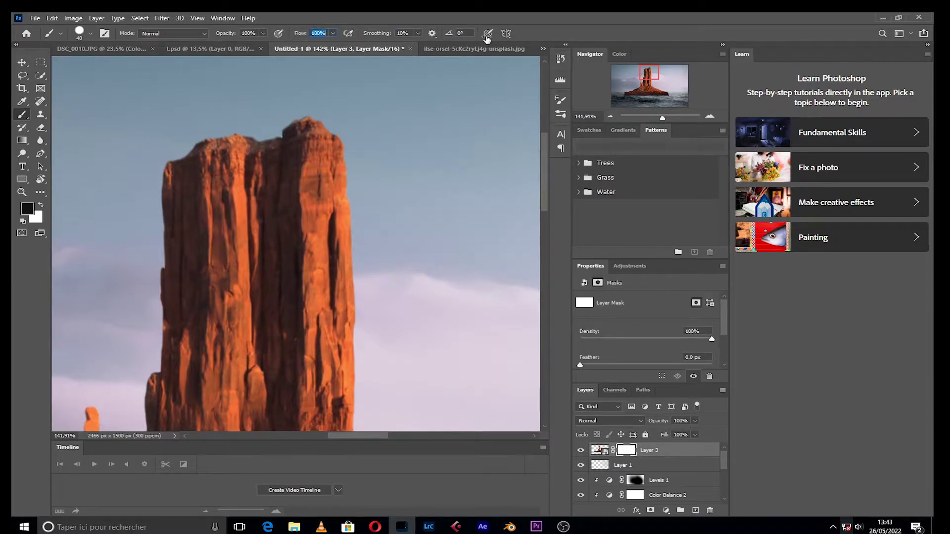
pyautogui.moveTo(271, 143)
pyautogui.mouseDown()
pyautogui.moveTo(234, 182)
pyautogui.moveTo(234, 142)
pyautogui.moveTo(158, 134)
pyautogui.moveTo(235, 141)
pyautogui.mouseUp()
pyautogui.hotkey('ctrl', 'z')
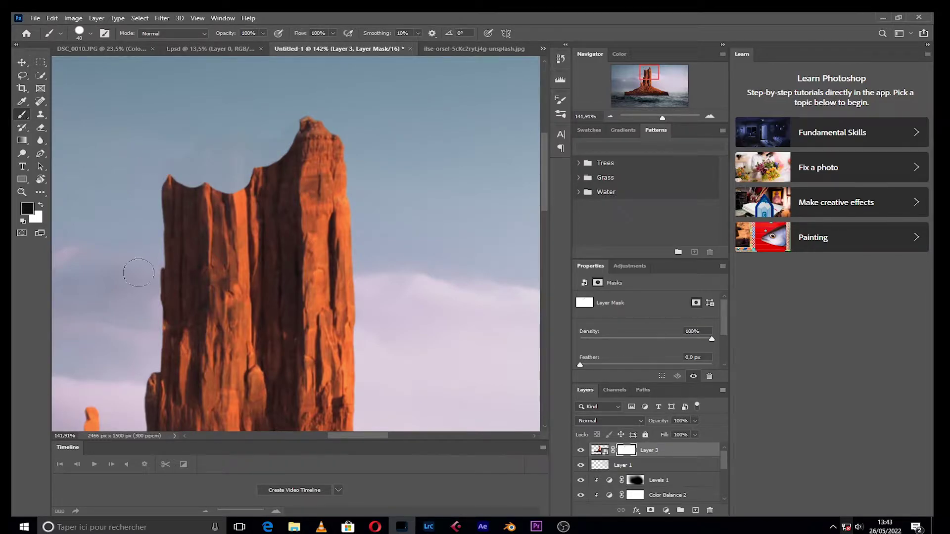
pyautogui.moveTo(648, 106); pyautogui.dragTo(649, 87)
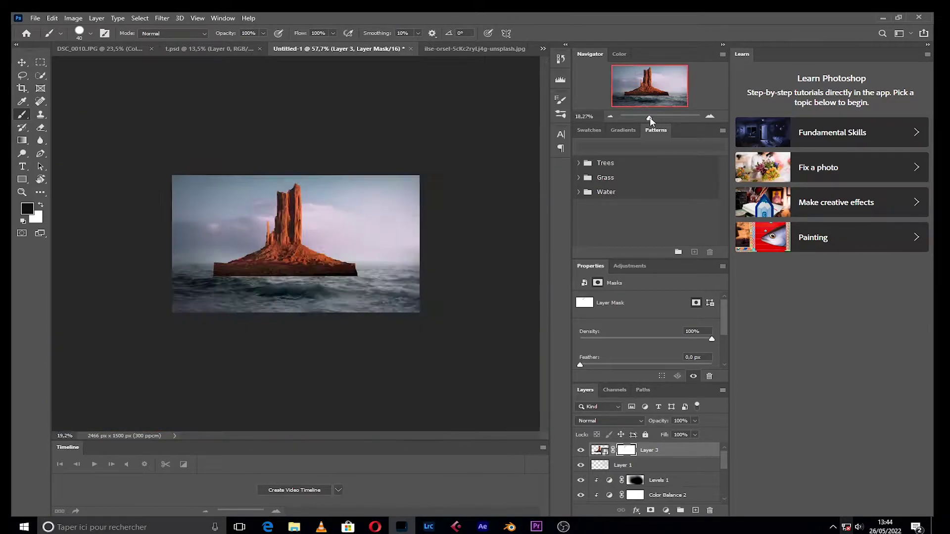
pyautogui.hotkey('ctrl', '0')
# Step: Warp the rock so the spire stands straighter
pyautogui.hotkey('ctrl', 't')
pyautogui.press('Return')
pyautogui.rightClick(671, 455)
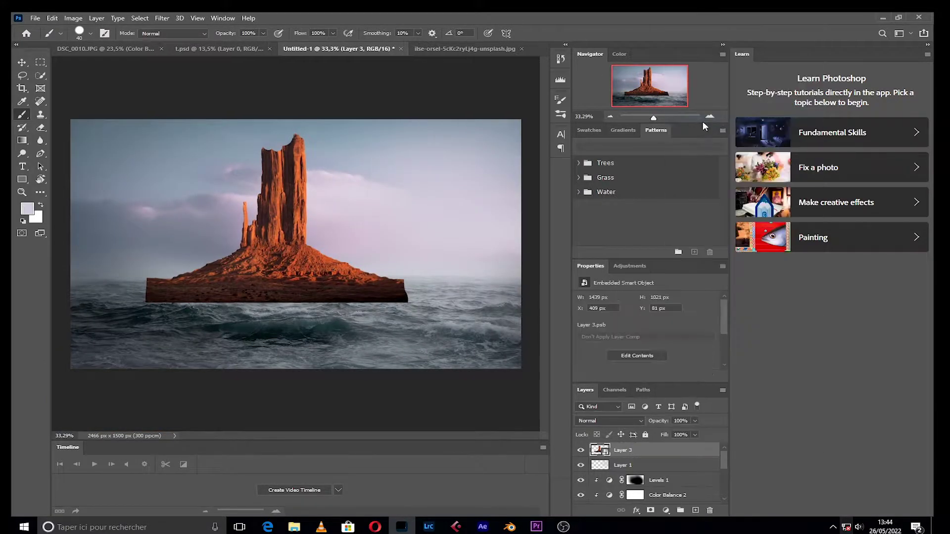
pyautogui.click(723, 124)
pyautogui.hotkey('ctrl', 't')
pyautogui.rightClick(219, 206)
pyautogui.click(237, 312)
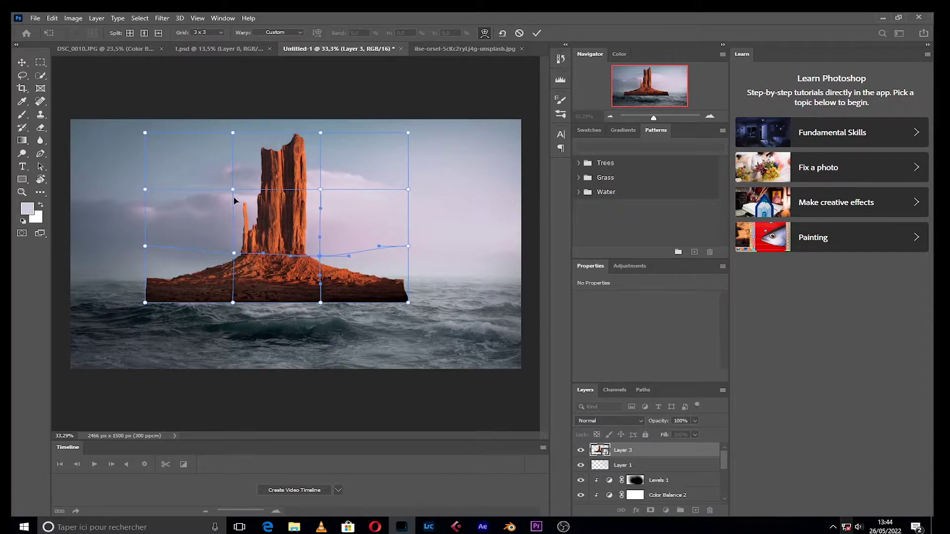
pyautogui.moveTo(233, 201); pyautogui.dragTo(235, 209)
pyautogui.moveTo(235, 130); pyautogui.dragTo(240, 125)
pyautogui.moveTo(321, 133); pyautogui.dragTo(318, 128)
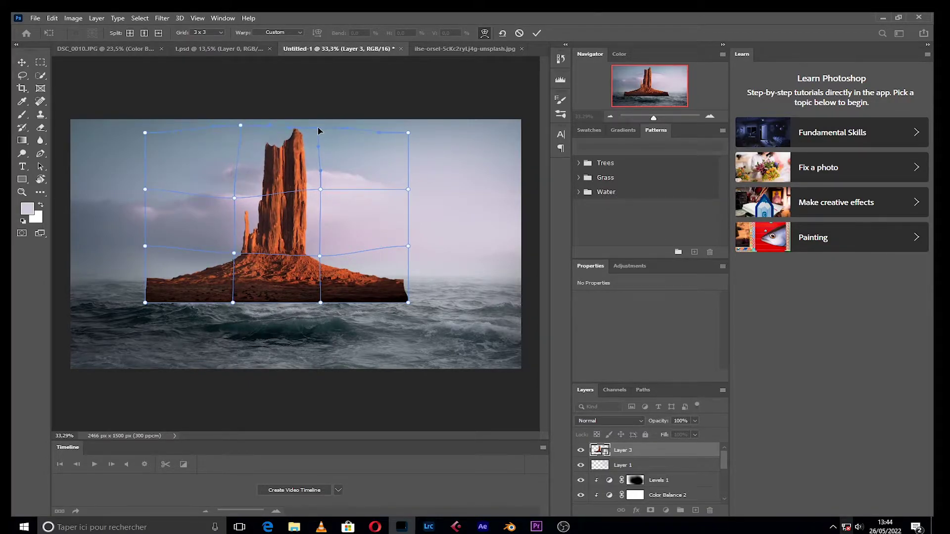
pyautogui.moveTo(320, 189); pyautogui.dragTo(292, 190)
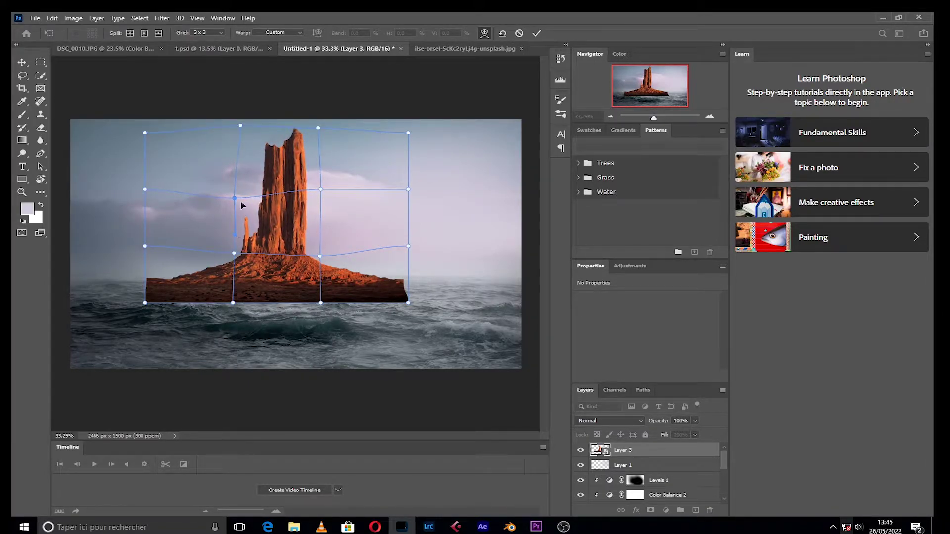
pyautogui.moveTo(236, 161); pyautogui.dragTo(233, 241)
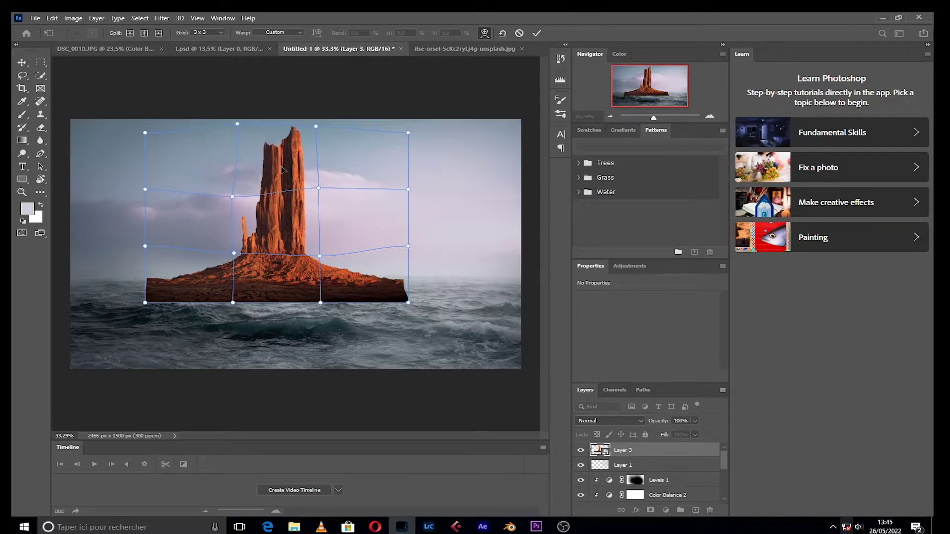
pyautogui.click(536, 33)
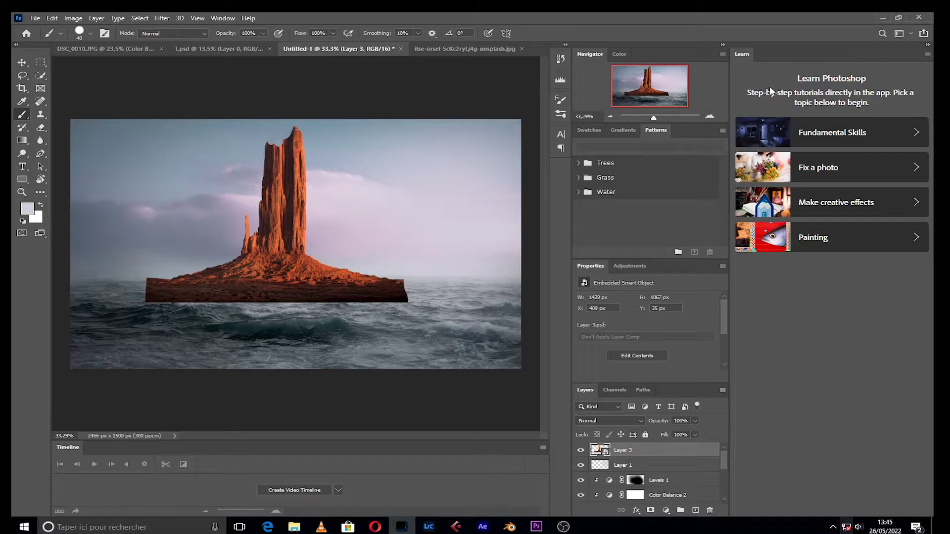
# Step: Mask the rock and paint black along its flat base
pyautogui.click(651, 510)
pyautogui.press('d')
pyautogui.moveTo(401, 296); pyautogui.dragTo(163, 296)
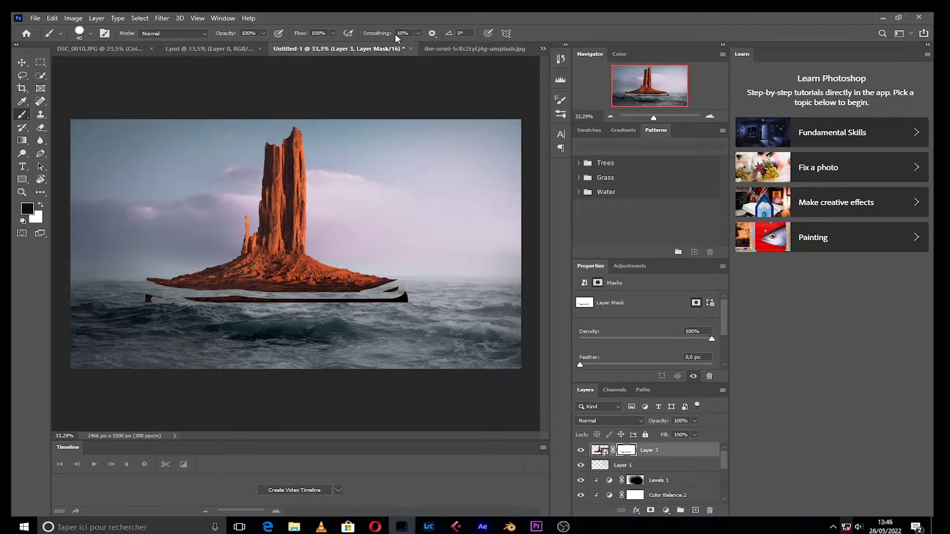
pyautogui.click(83, 34)
pyautogui.moveTo(353, 292)
pyautogui.mouseDown()
pyautogui.moveTo(196, 285)
pyautogui.moveTo(488, 287)
pyautogui.mouseUp()
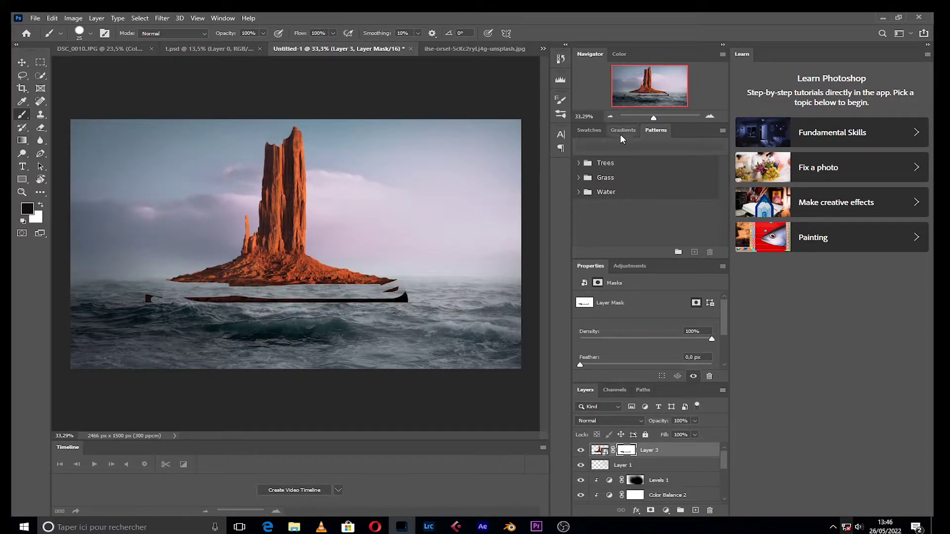
pyautogui.scroll(5, 296, 247)
# Step: With a larger brush, hide the base edge and dark strip along the waterline
pyautogui.click(83, 33)
pyautogui.moveTo(83, 69); pyautogui.dragTo(90, 68)
pyautogui.press('Return')
pyautogui.moveTo(104, 354)
pyautogui.mouseDown()
pyautogui.moveTo(509, 363)
pyautogui.moveTo(74, 346)
pyautogui.moveTo(218, 279)
pyautogui.moveTo(164, 253)
pyautogui.mouseUp()
pyautogui.moveTo(57, 316); pyautogui.dragTo(518, 322)
pyautogui.moveTo(642, 85); pyautogui.dragTo(667, 82)
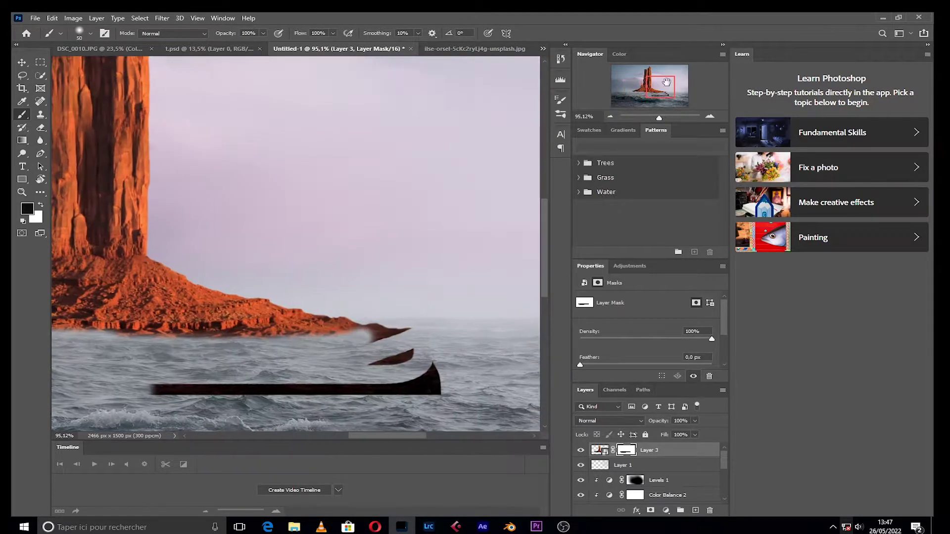
pyautogui.moveTo(405, 329)
pyautogui.mouseDown()
pyautogui.moveTo(401, 359)
pyautogui.moveTo(223, 390)
pyautogui.moveTo(148, 388)
pyautogui.mouseUp()
pyautogui.moveTo(659, 118); pyautogui.dragTo(651, 76)
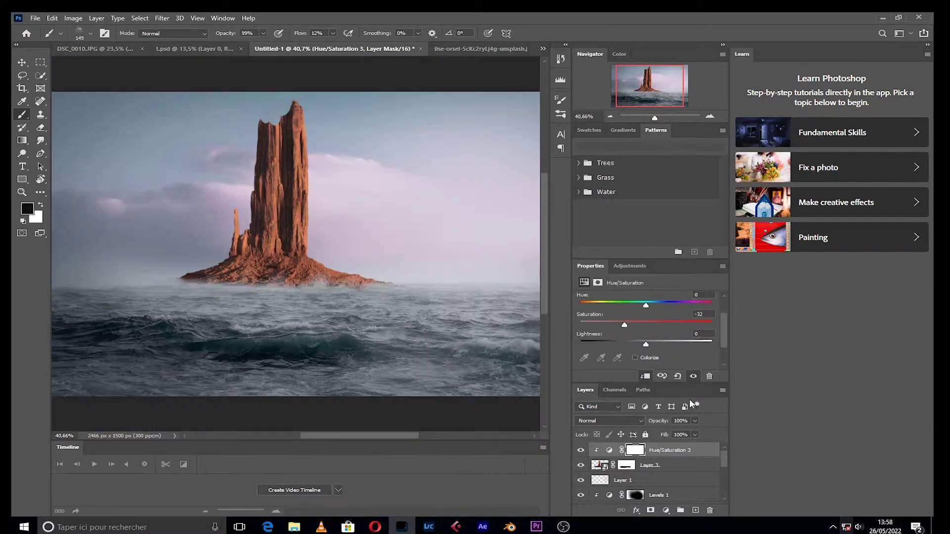
# Step: Add a Levels adjustment layer and hide Levels 2
pyautogui.click(666, 510)
pyautogui.click(683, 370)
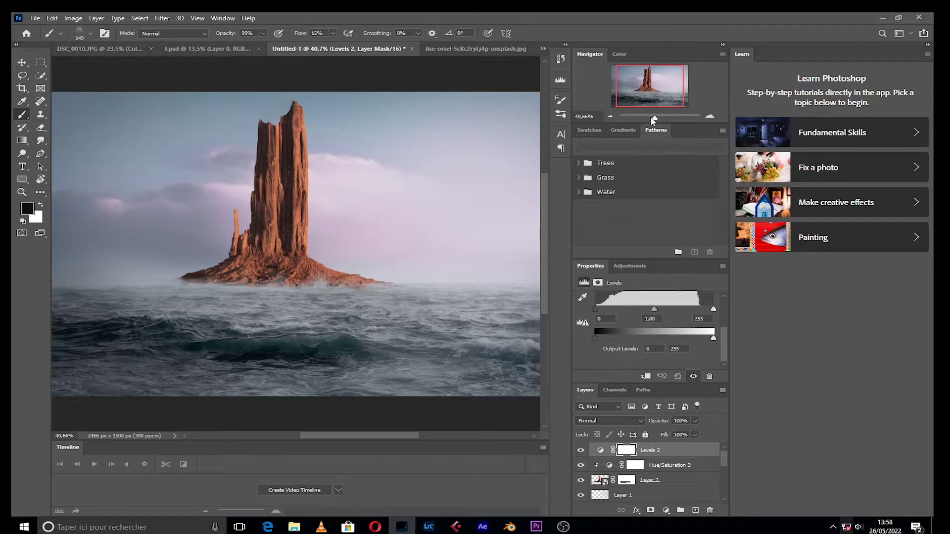
pyautogui.moveTo(650, 117); pyautogui.dragTo(648, 117)
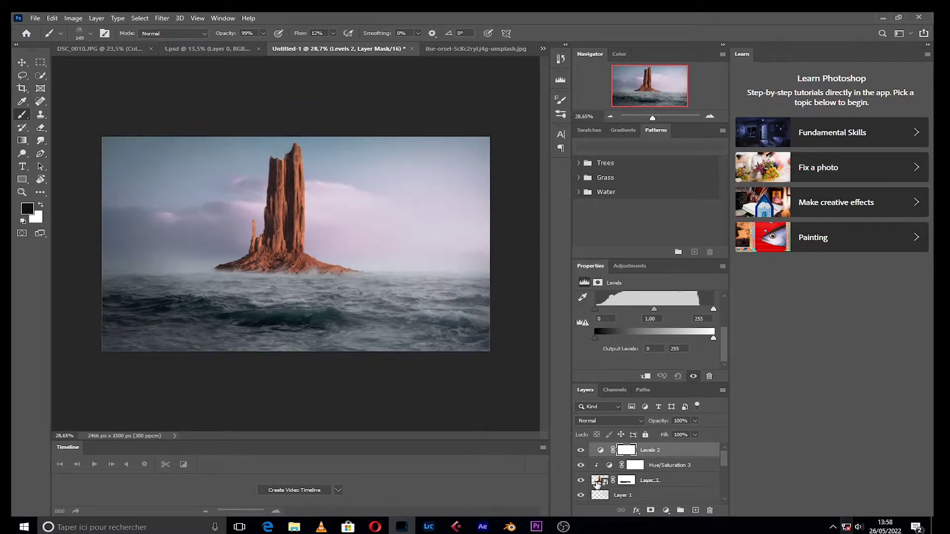
pyautogui.click(597, 484)
pyautogui.keyDown('alt'); pyautogui.click(488, 215); pyautogui.keyUp('alt')
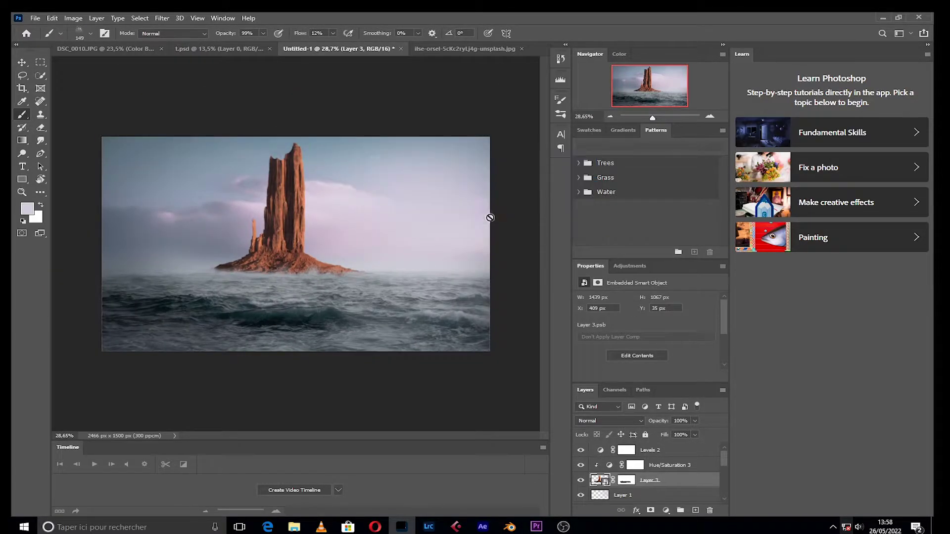
pyautogui.click(581, 450)
pyautogui.press('Return')
# Step: Select Hue/Saturation 3 and toggle Layer 3's mask off and back on
pyautogui.click(601, 470)
pyautogui.rightClick(625, 478)
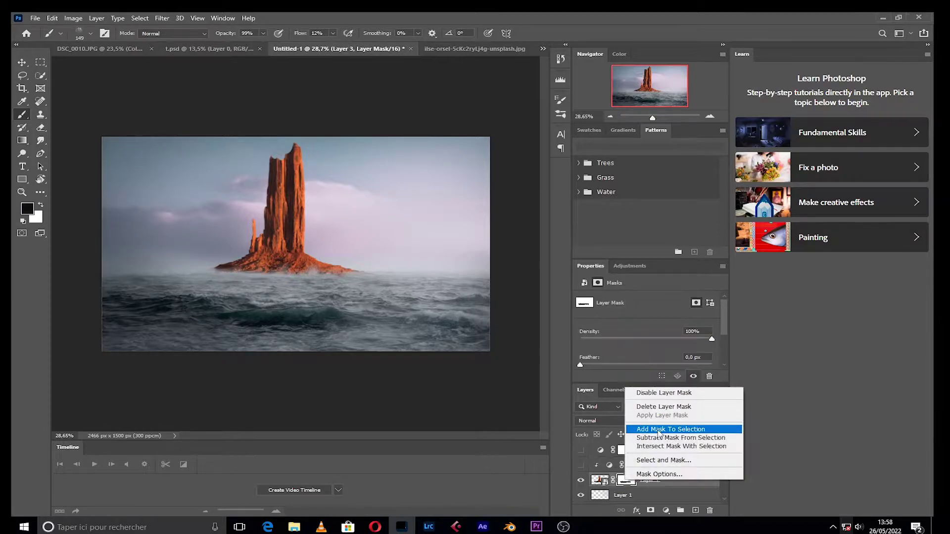
pyautogui.click(600, 469)
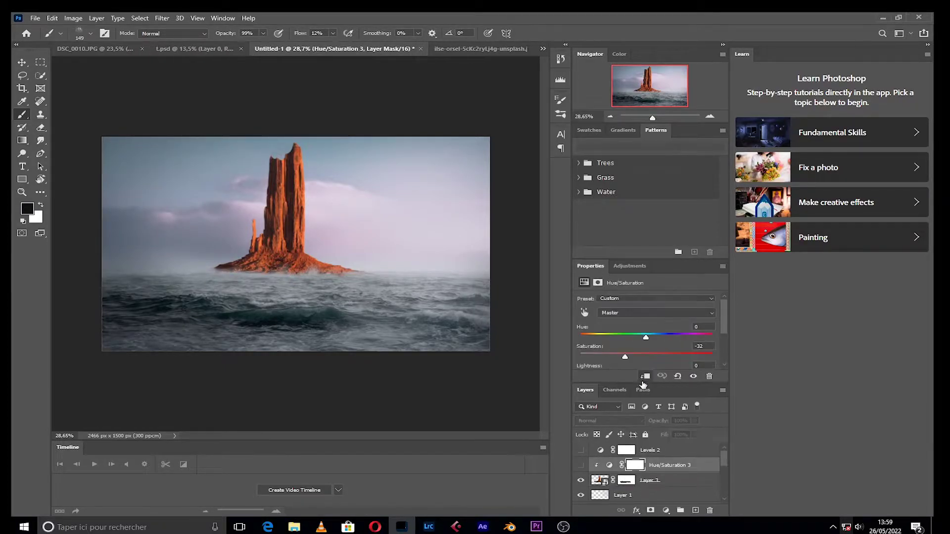
pyautogui.keyDown('alt'); pyautogui.click(488, 215); pyautogui.keyUp('alt')
pyautogui.rightClick(632, 483)
pyautogui.click(653, 391)
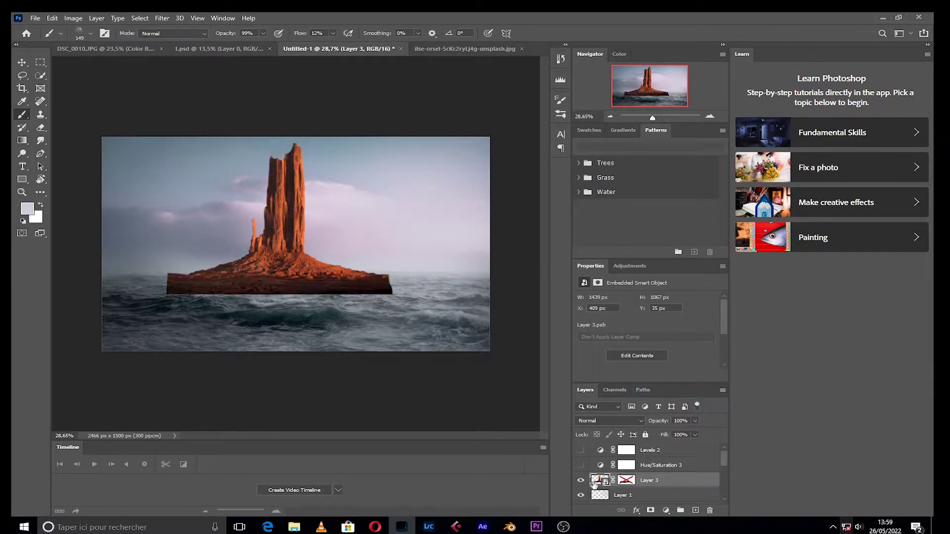
pyautogui.keyDown('shift'); pyautogui.click(626, 483); pyautogui.keyUp('shift')
# Step: Duplicate the rock, remove the copy's mask, widen it and shift it up
pyautogui.hotkey('ctrl', 'j')
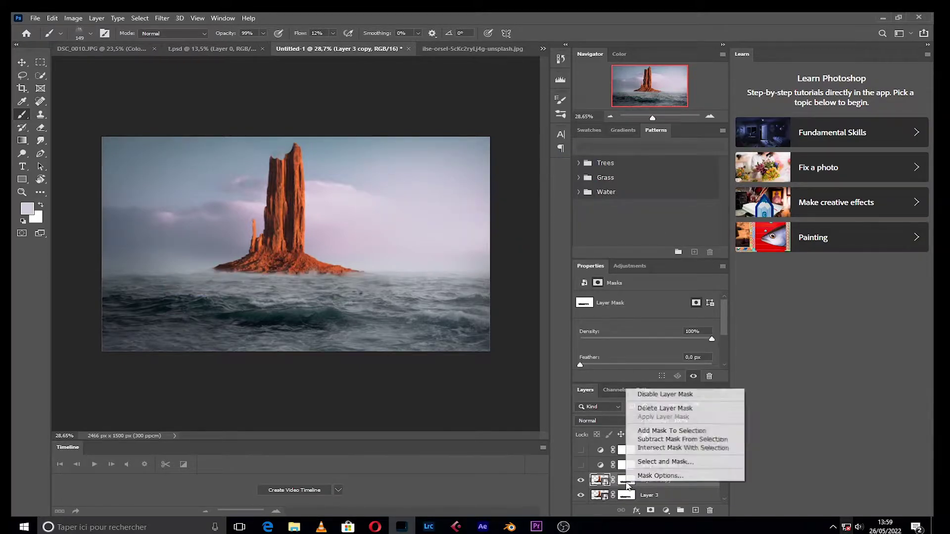
pyautogui.rightClick(662, 488)
pyautogui.hotkey('ctrl', 't')
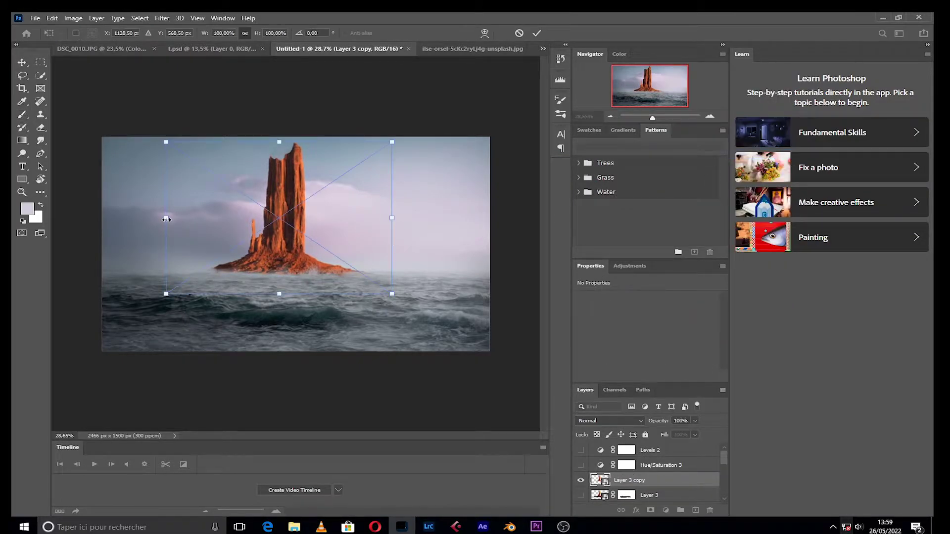
pyautogui.moveTo(162, 218); pyautogui.dragTo(132, 217)
pyautogui.moveTo(393, 217); pyautogui.dragTo(411, 215)
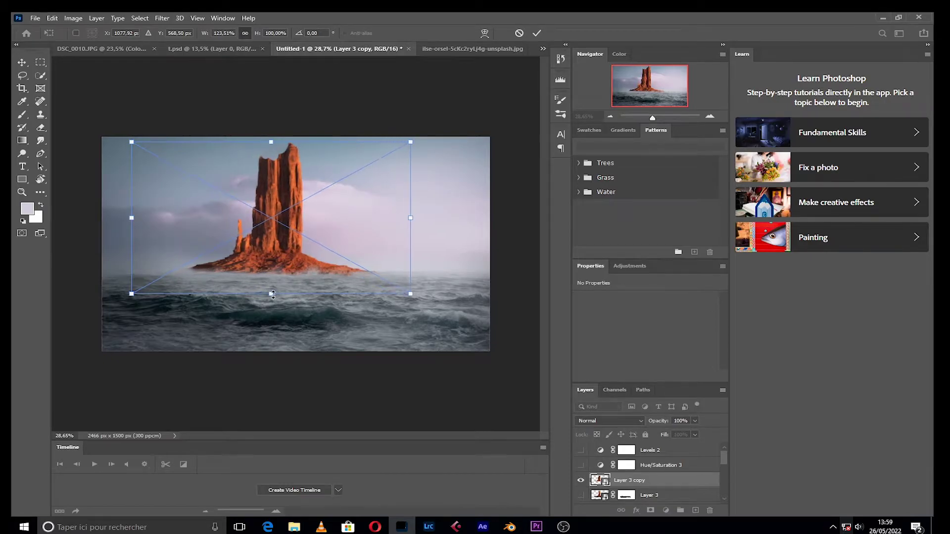
pyautogui.moveTo(275, 233); pyautogui.dragTo(275, 228)
pyautogui.moveTo(272, 136); pyautogui.dragTo(273, 145)
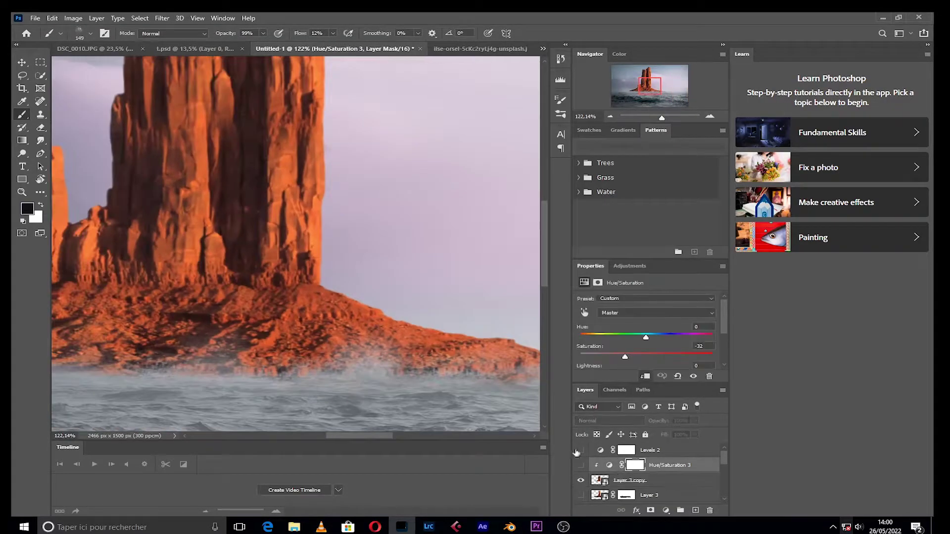
# Step: Clip Levels 2 to the copy with output 19/194 and midtone 0.93
pyautogui.click(663, 449)
pyautogui.moveTo(713, 338); pyautogui.dragTo(677, 338)
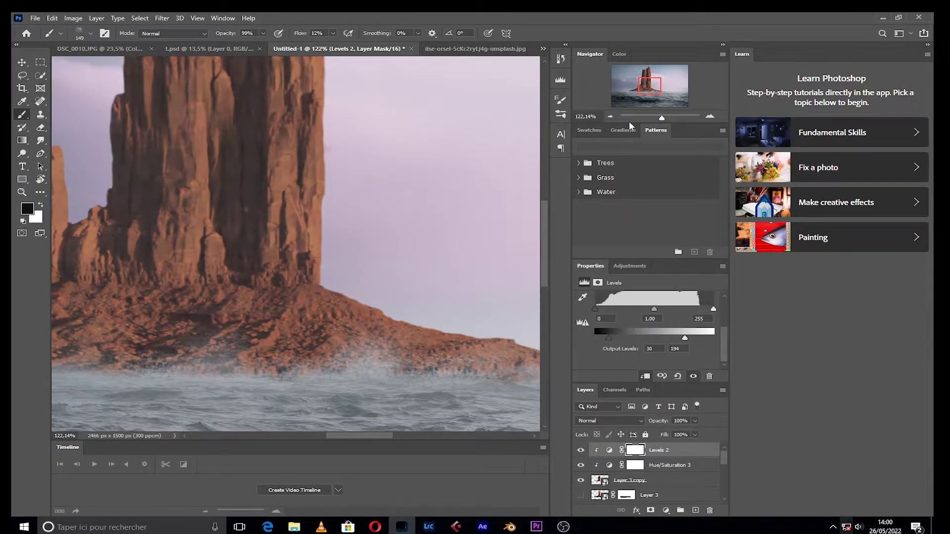
pyautogui.moveTo(661, 118); pyautogui.dragTo(652, 119)
pyautogui.moveTo(615, 339); pyautogui.dragTo(604, 337)
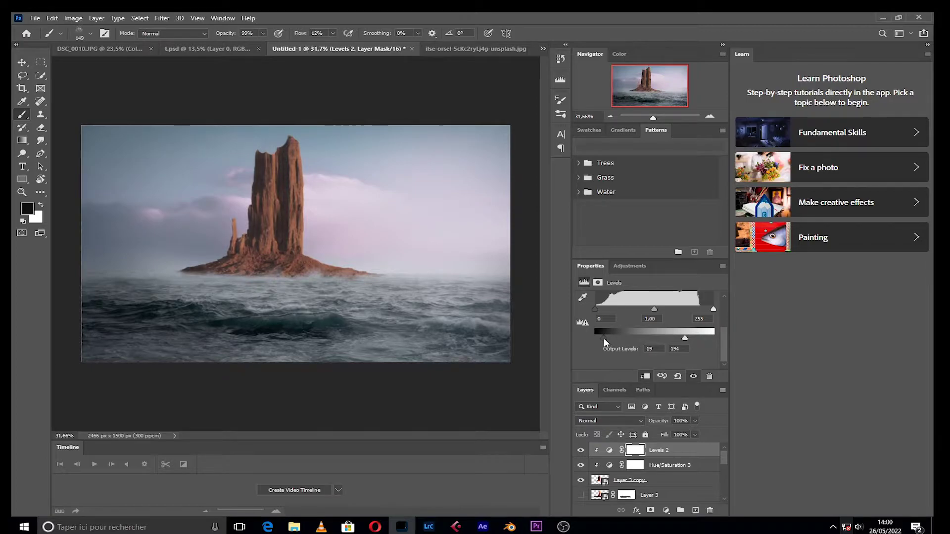
pyautogui.moveTo(655, 310); pyautogui.dragTo(657, 309)
# Step: Warp the Layer 3 copy slightly near its base
pyautogui.rightClick(636, 480)
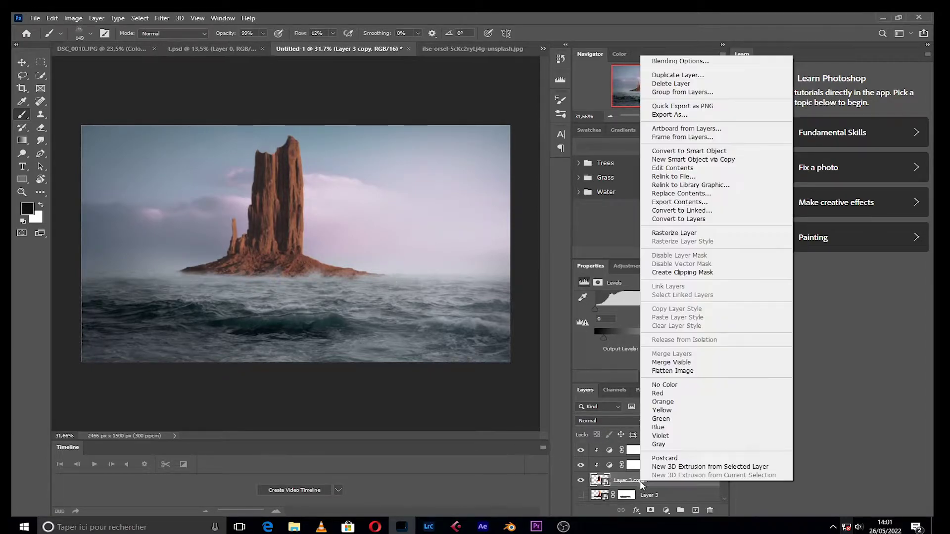
pyautogui.click(877, 351)
pyautogui.hotkey('ctrl', 't')
pyautogui.rightClick(208, 191)
pyautogui.click(255, 298)
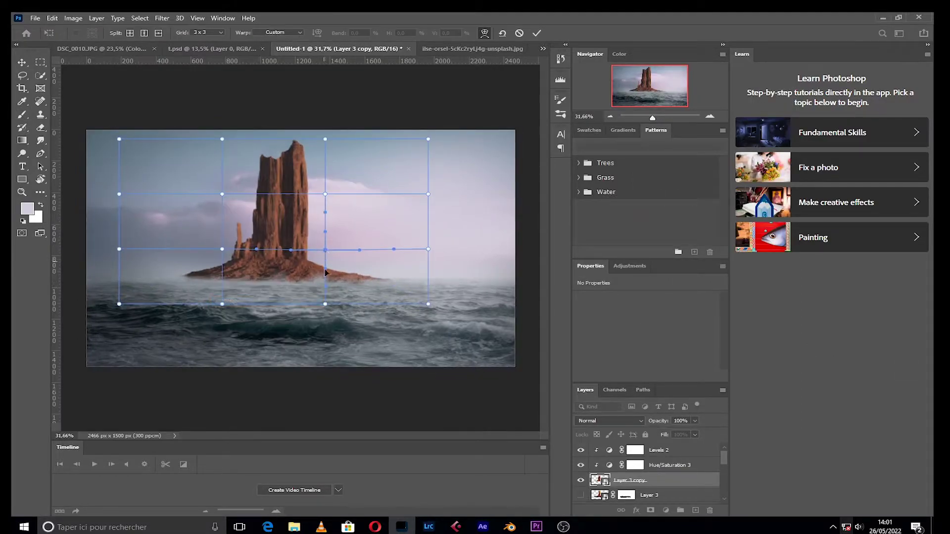
pyautogui.moveTo(325, 249); pyautogui.dragTo(332, 252)
pyautogui.click(537, 33)
# Step: Add a new layer above Levels 2 and sample the rock's brown as the brush colour
pyautogui.press('b')
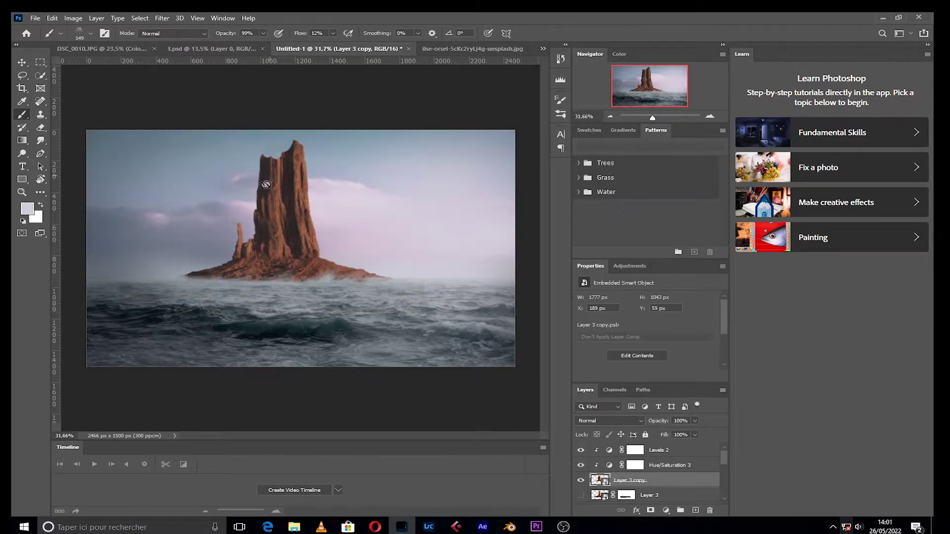
pyautogui.moveTo(658, 116); pyautogui.dragTo(664, 116)
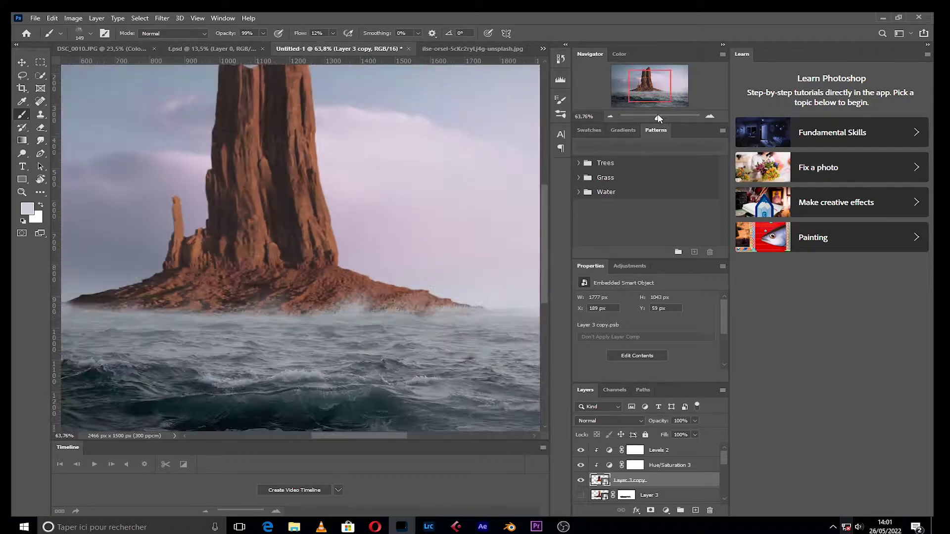
pyautogui.click(663, 449)
pyautogui.click(695, 510)
pyautogui.click(27, 208)
pyautogui.click(251, 240)
pyautogui.press('Return')
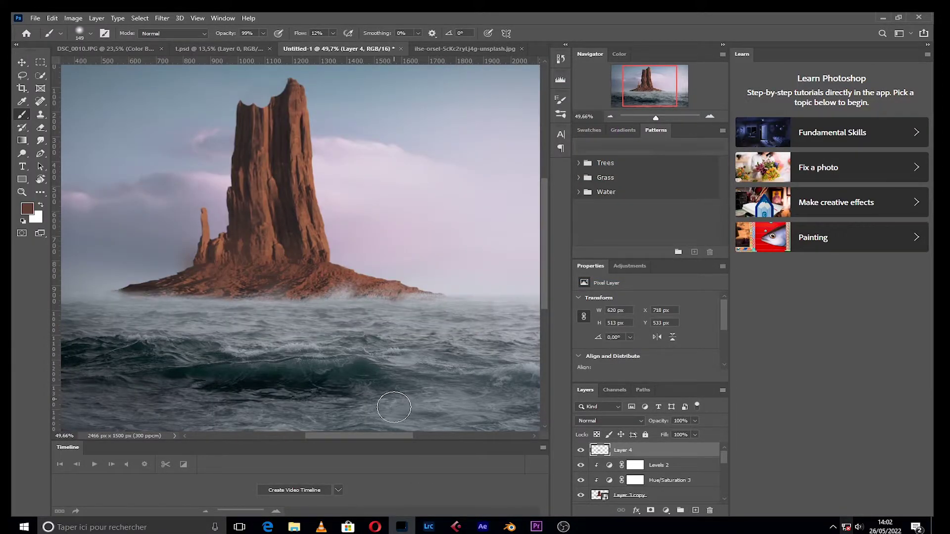
# Step: Add a white layer mask to Layer 4 and set white as the foreground colour
pyautogui.click(666, 510)
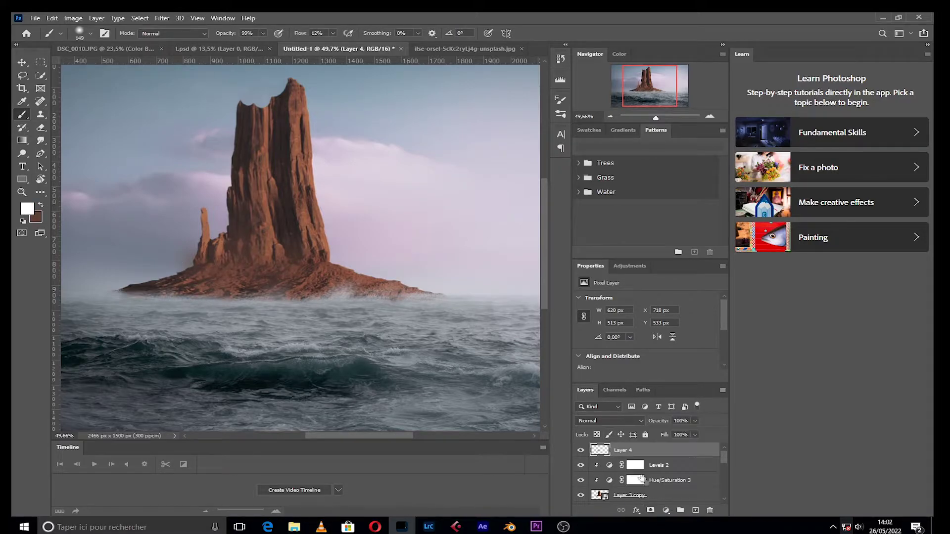
pyautogui.click(651, 510)
pyautogui.press('d')
pyautogui.moveTo(656, 117); pyautogui.dragTo(671, 117)
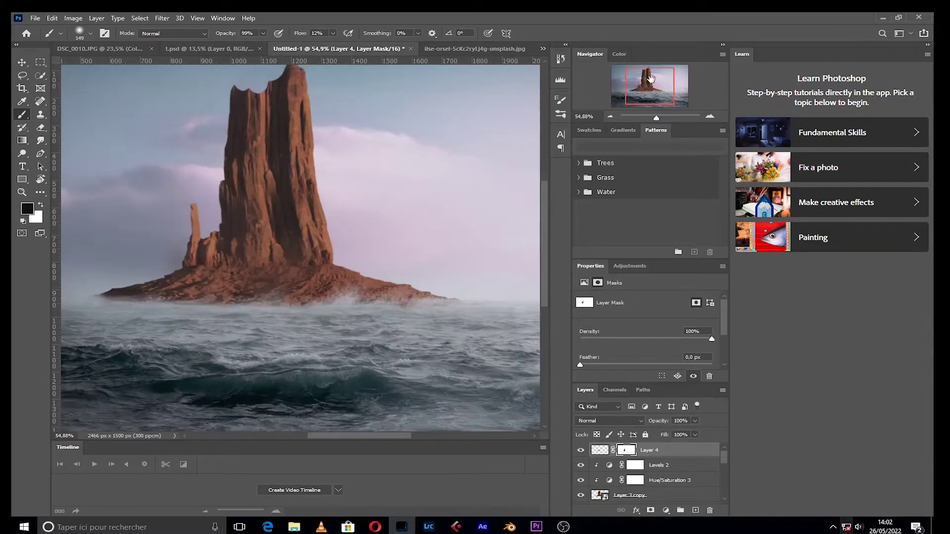
pyautogui.click(27, 208)
pyautogui.click(462, 111)
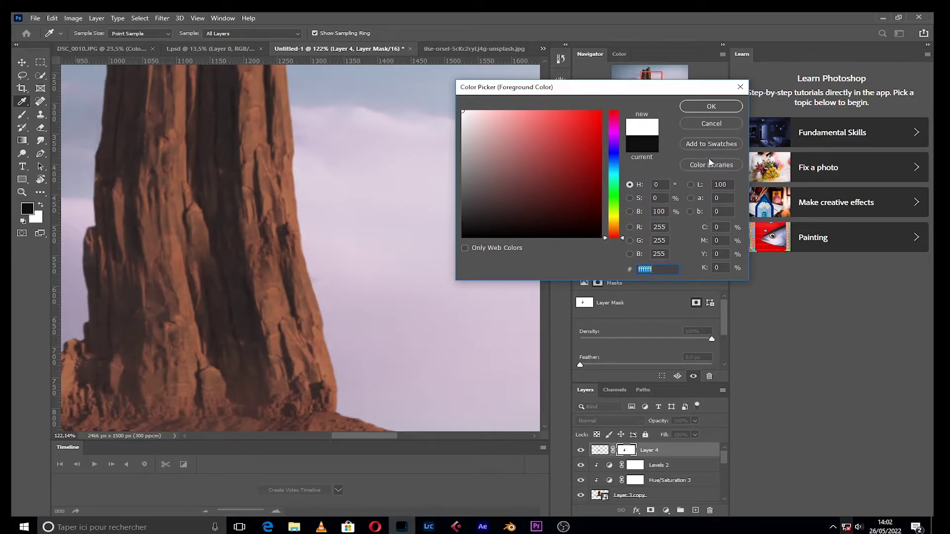
pyautogui.press('Return')
# Step: On new Layer 5, brush mist in the sampled pale sky colour along the rock's right edge, clipped to Layer 4
pyautogui.click(695, 510)
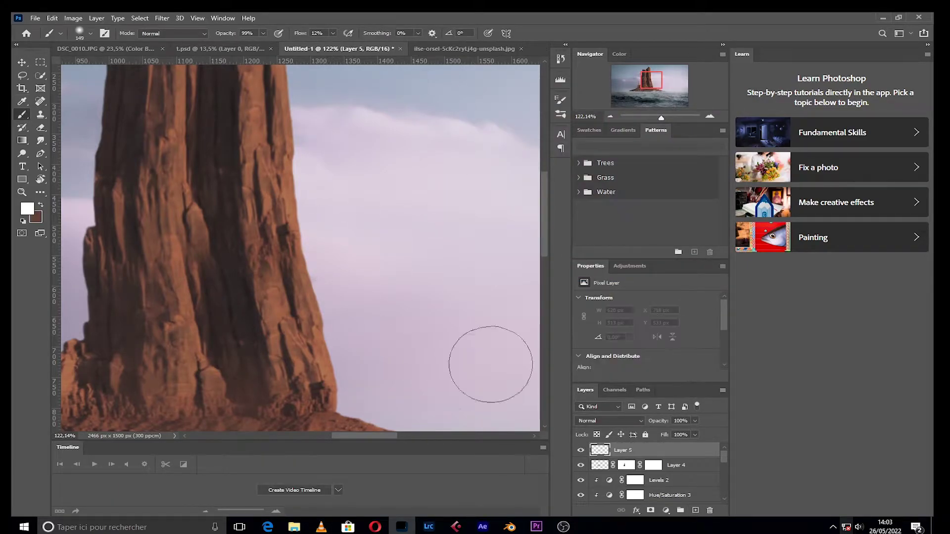
pyautogui.click(27, 208)
pyautogui.click(413, 168)
pyautogui.press('Return')
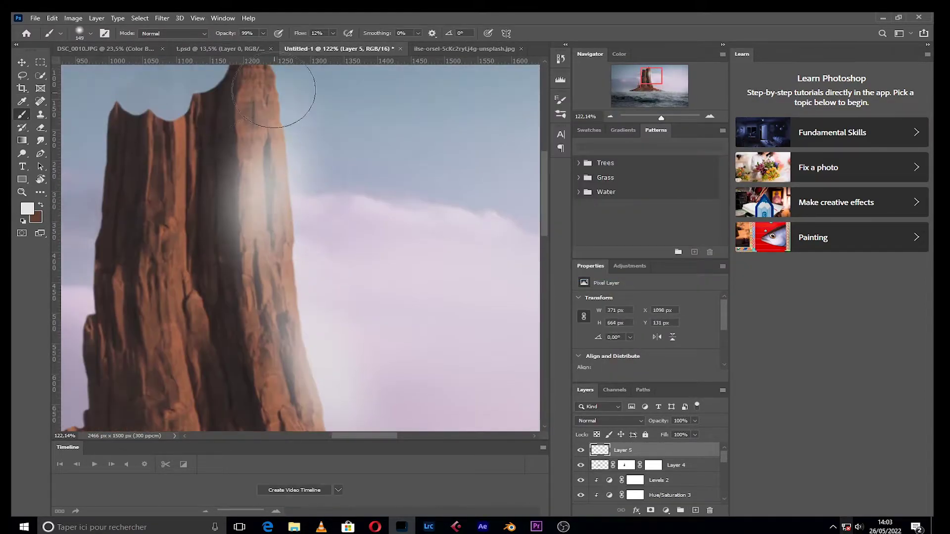
pyautogui.moveTo(297, 84); pyautogui.dragTo(358, 302)
pyautogui.rightClick(624, 450)
pyautogui.click(725, 230)
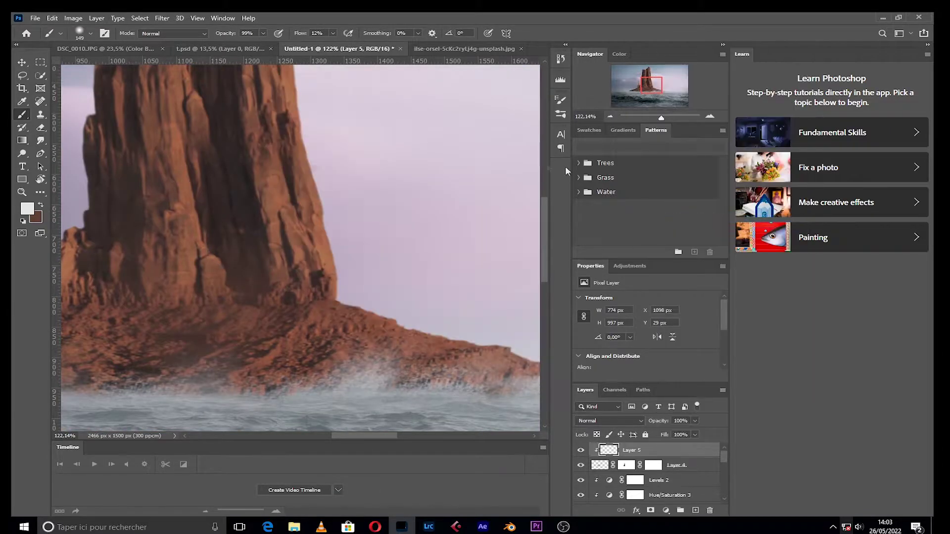
pyautogui.rightClick(677, 466)
pyautogui.press('Escape')
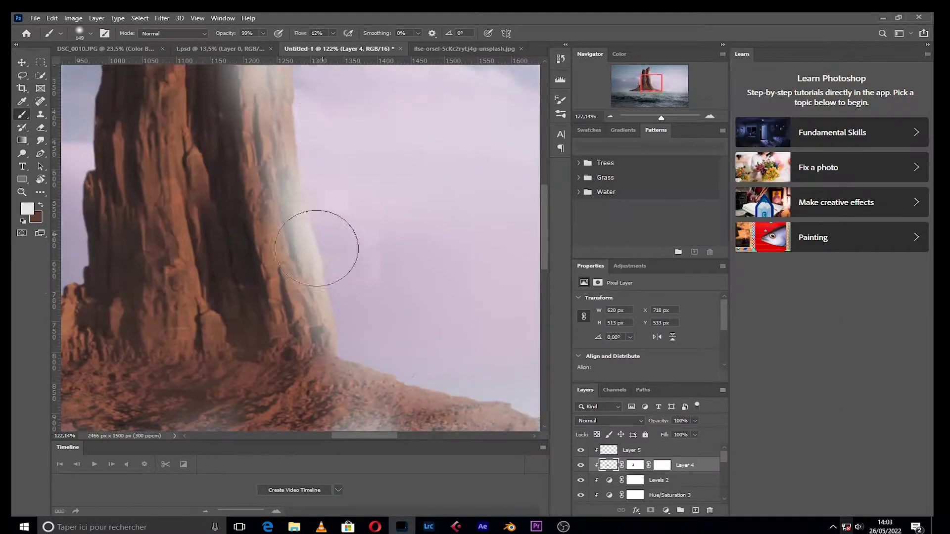
# Step: Try extra whitish mist, undo it, then paint black on the mask to hide part of the mist
pyautogui.moveTo(318, 244); pyautogui.dragTo(307, 170)
pyautogui.scroll(1, 307, 170)
pyautogui.moveTo(202, 244); pyautogui.dragTo(200, 301)
pyautogui.hotkey('ctrl', 'z')
pyautogui.hotkey('ctrl', 'z')
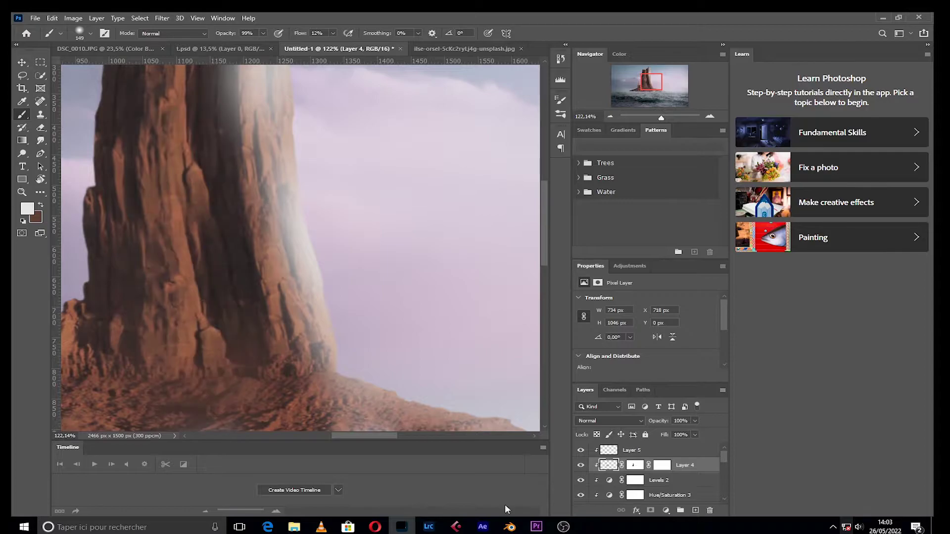
pyautogui.click(663, 465)
pyautogui.moveTo(668, 473); pyautogui.dragTo(635, 450)
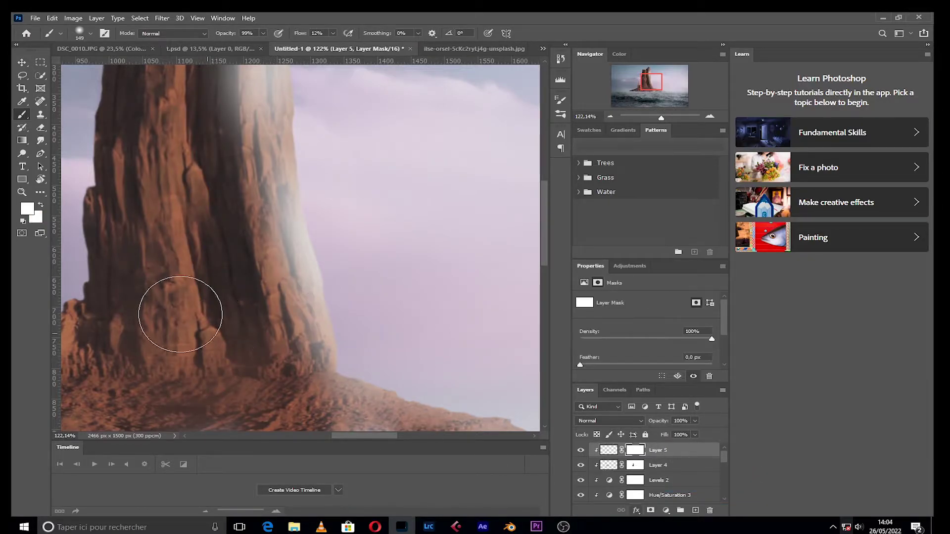
pyautogui.scroll(3, 180, 314)
pyautogui.click(42, 206)
pyautogui.moveTo(248, 123); pyautogui.dragTo(257, 366)
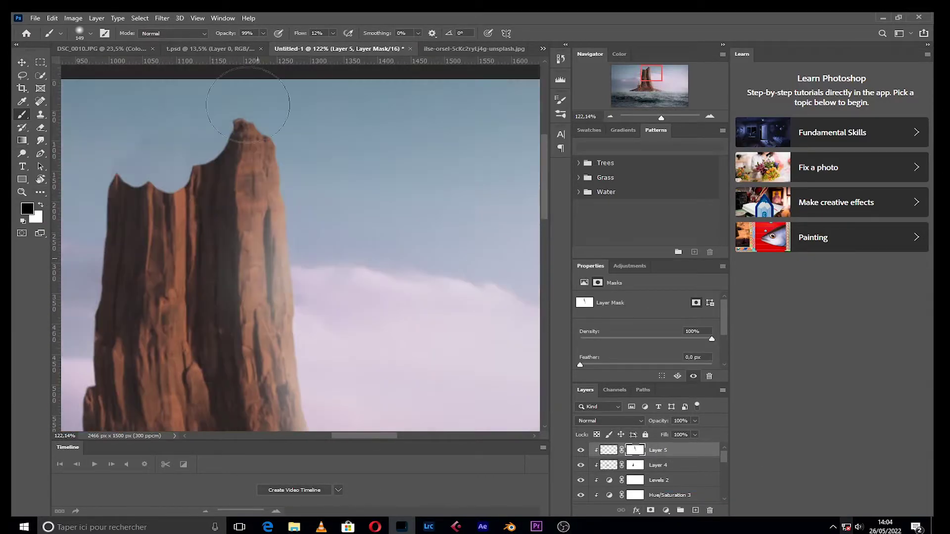
# Step: Create Layer 6 and clip it to the rock layers below
pyautogui.hotkey('ctrl', 'shift', 'alt', 'n')
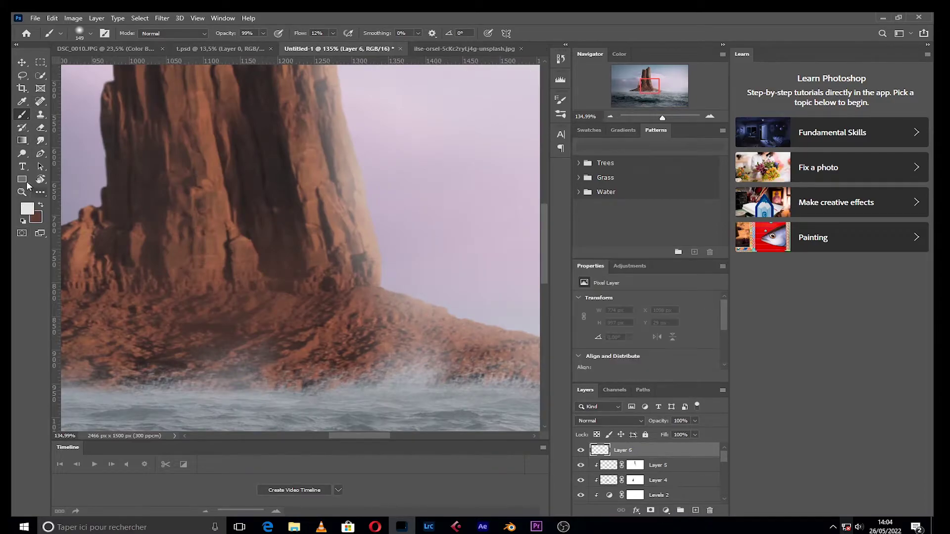
pyautogui.scroll(5, 234, 258)
pyautogui.scroll(2, 234, 182)
pyautogui.moveTo(327, 89); pyautogui.dragTo(322, 336)
pyautogui.rightClick(616, 450)
pyautogui.click(644, 219)
pyautogui.hotkey('ctrl', 'z')
# Step: With a small brush, paint white highlights down the rock's edges
pyautogui.click(90, 33)
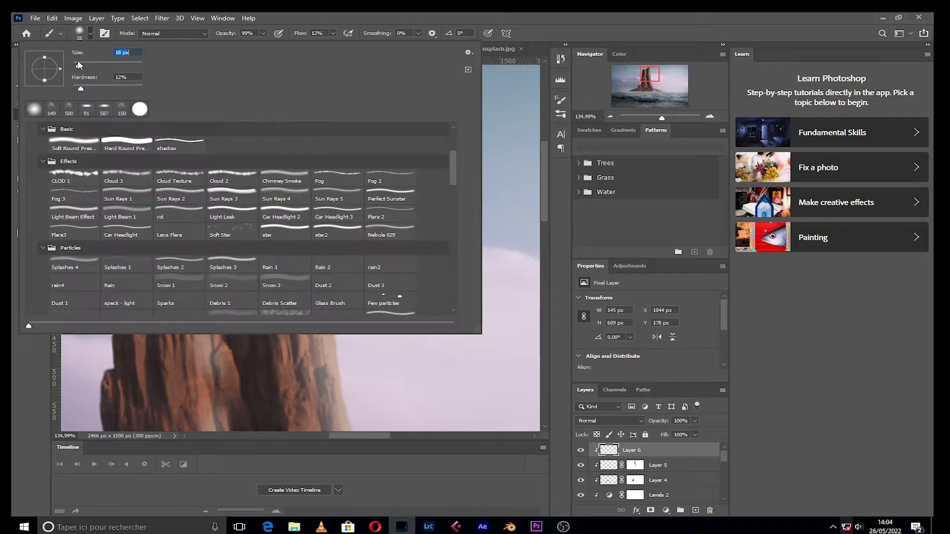
pyautogui.doubleClick(149, 163)
pyautogui.moveTo(303, 100); pyautogui.dragTo(329, 307)
pyautogui.scroll(-3, 329, 307)
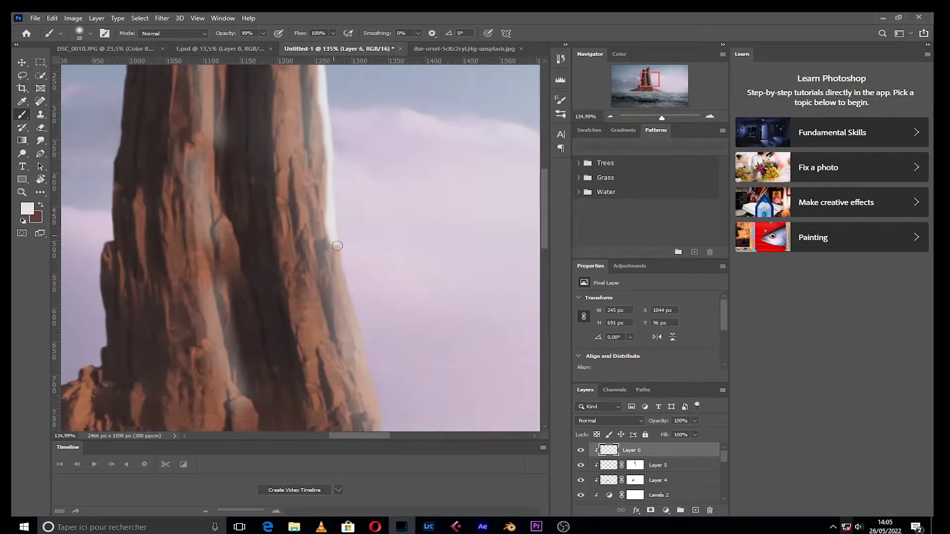
pyautogui.moveTo(331, 242); pyautogui.dragTo(371, 383)
pyautogui.scroll(-2, 371, 383)
pyautogui.moveTo(359, 258); pyautogui.dragTo(427, 353)
pyautogui.scroll(-3, 427, 353)
pyautogui.moveTo(64, 292); pyautogui.dragTo(267, 341)
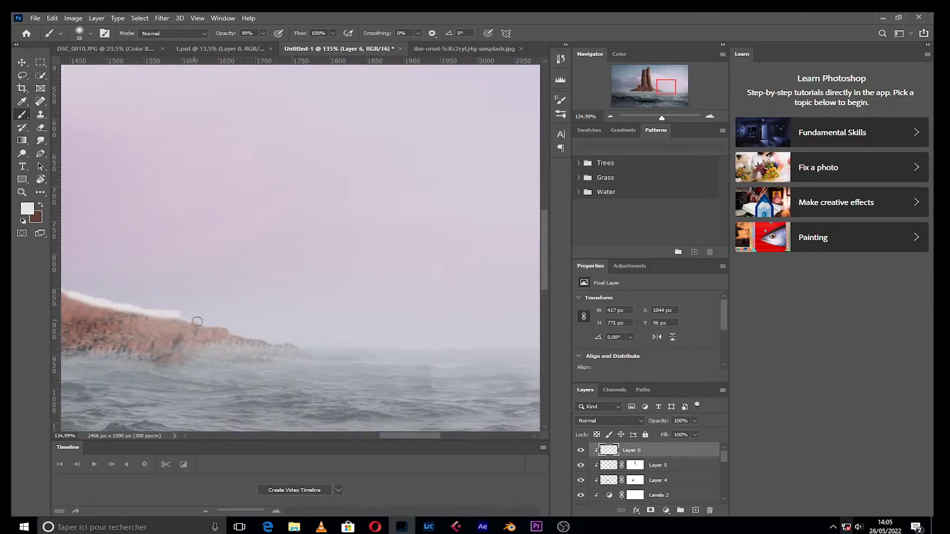
# Step: Add further white highlight strokes along the butte's tower crevices
pyautogui.scroll(6, 435, 374)
pyautogui.moveTo(434, 374); pyautogui.dragTo(418, 384)
pyautogui.scroll(-5, 418, 384)
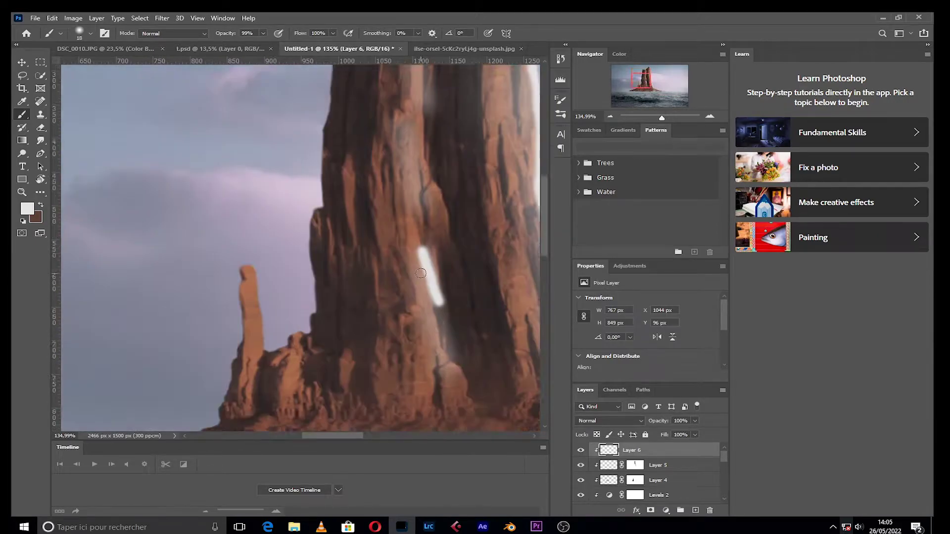
pyautogui.moveTo(418, 214); pyautogui.dragTo(433, 227)
pyautogui.scroll(5, 434, 227)
pyautogui.moveTo(424, 89); pyautogui.dragTo(430, 238)
pyautogui.scroll(-4, 431, 238)
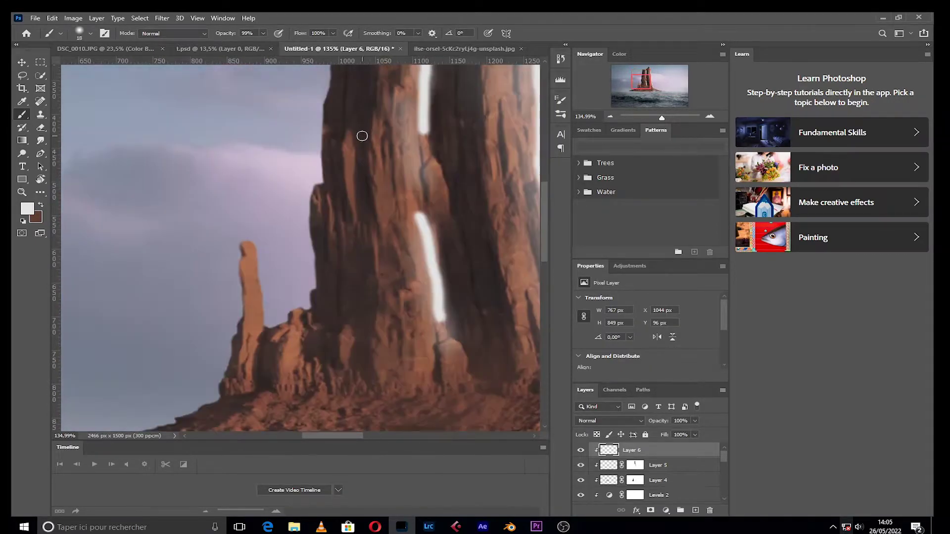
pyautogui.moveTo(341, 136); pyautogui.dragTo(349, 179)
pyautogui.scroll(-1, 349, 178)
# Step: Mask Layer 6 and paint out most of the highlights with Flow lowered to 31%
pyautogui.click(651, 510)
pyautogui.scroll(-5, 297, 247)
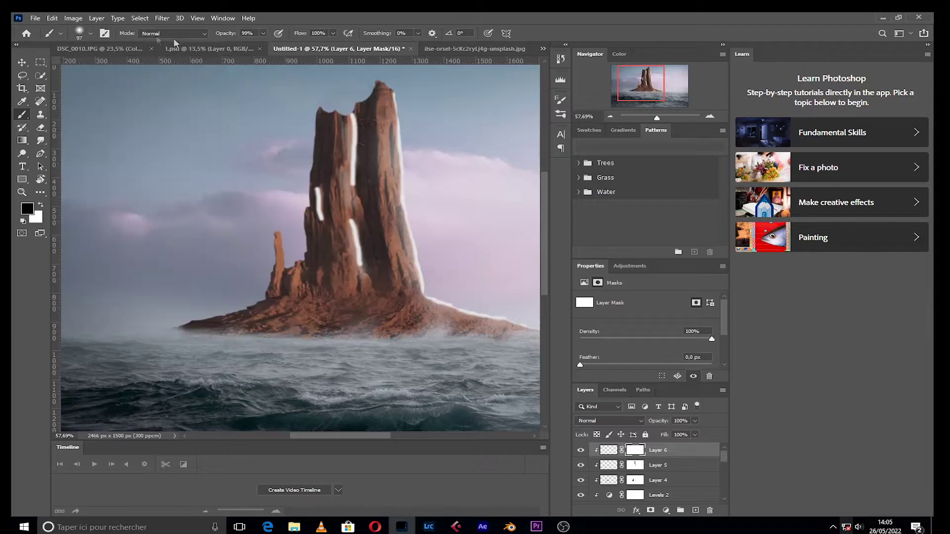
pyautogui.write('31')
pyautogui.moveTo(354, 114)
pyautogui.mouseDown()
pyautogui.moveTo(336, 226)
pyautogui.moveTo(371, 116)
pyautogui.mouseUp()
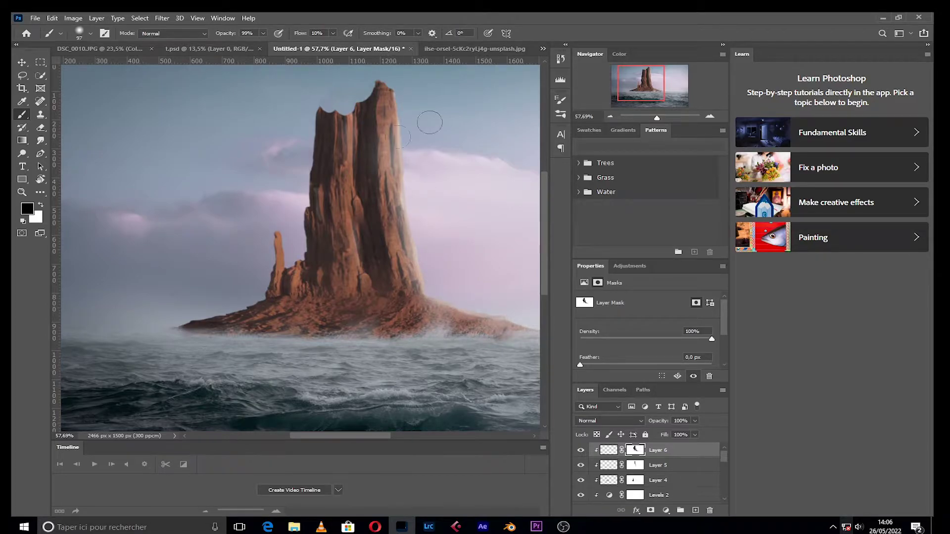
pyautogui.scroll(-3, 301, 146)
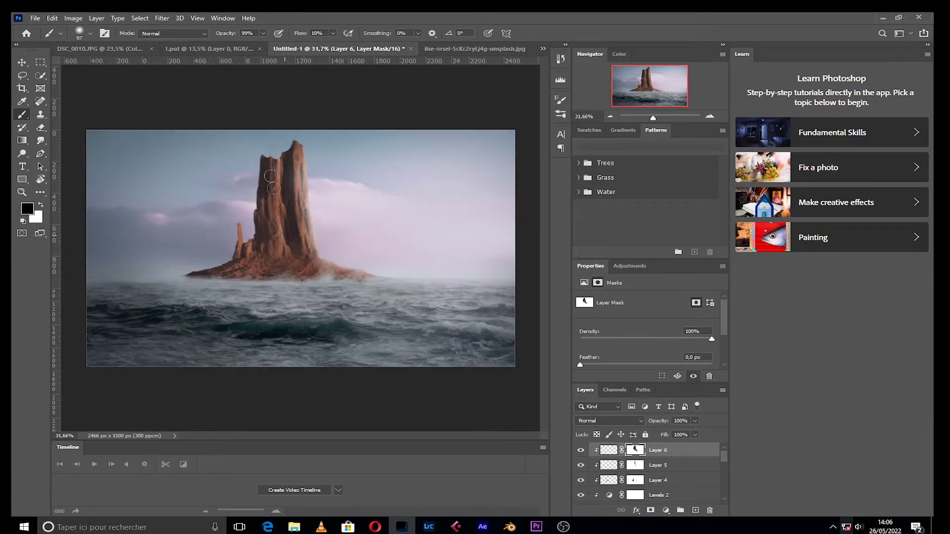
# Step: Add new Layer 7 and set the brush colour to dark brown #2d2522
pyautogui.click(696, 510)
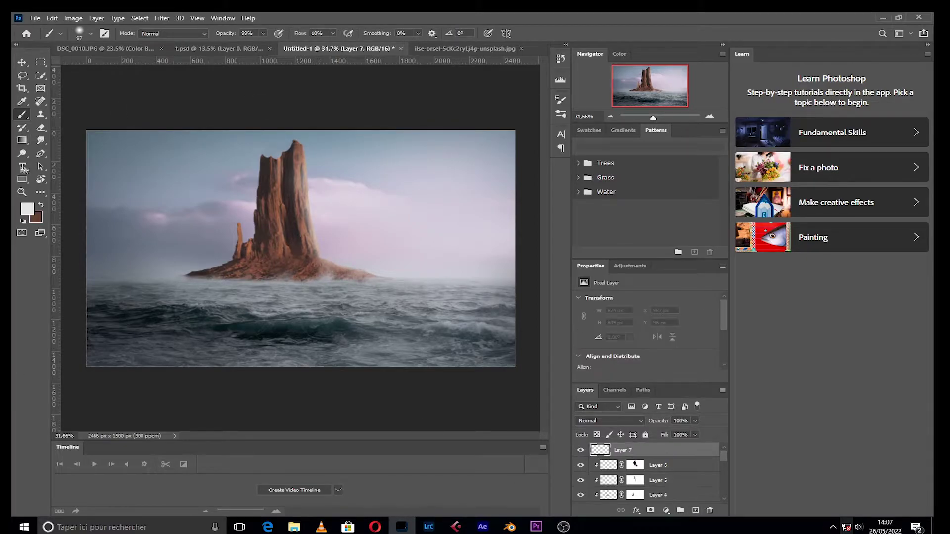
pyautogui.click(36, 218)
pyautogui.press('Escape')
pyautogui.click(41, 205)
pyautogui.click(27, 208)
pyautogui.click(494, 215)
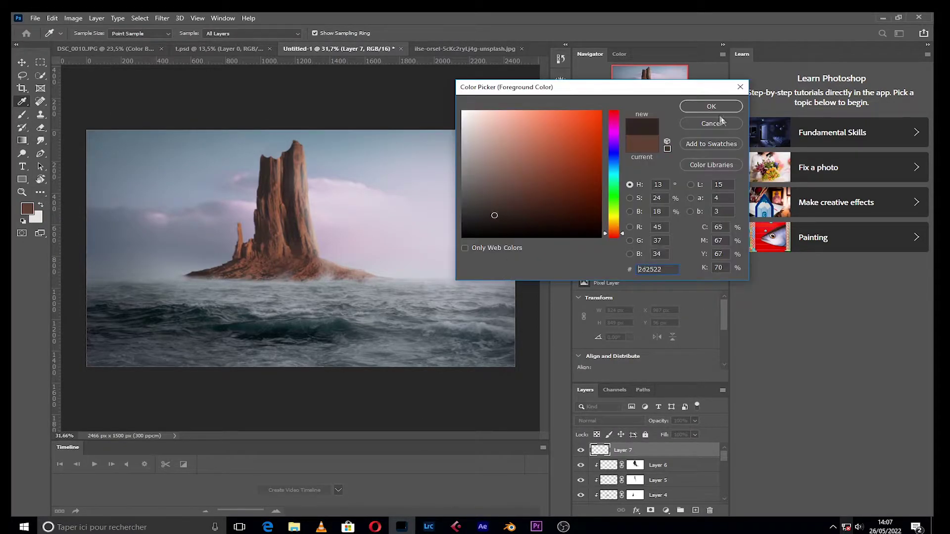
pyautogui.click(713, 107)
pyautogui.press('b')
# Step: Move Layer 7 below the rock, mask it, set it to Soft Light, then select Layer 6
pyautogui.hotkey('ctrl', '[')
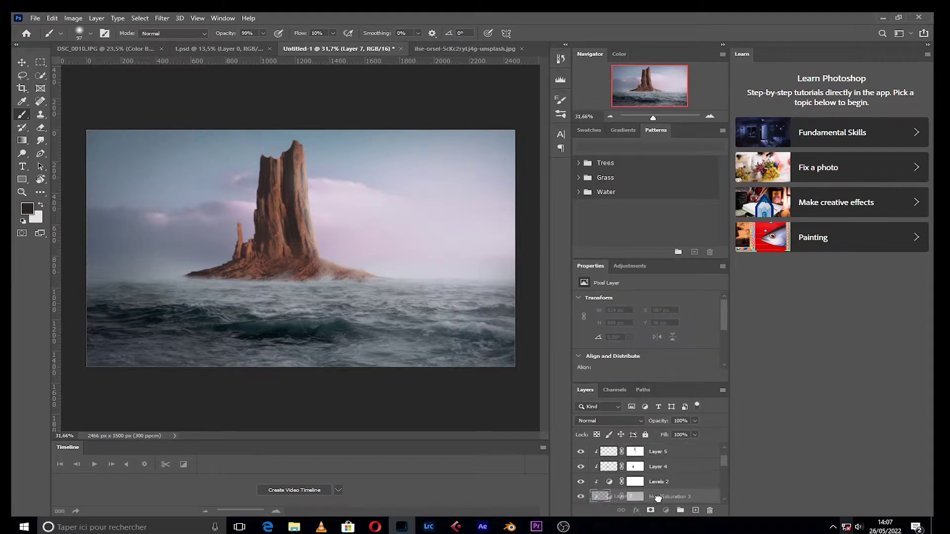
pyautogui.hotkey('ctrl', '[')
pyautogui.hotkey('ctrl', '[')
pyautogui.click(90, 33)
pyautogui.press('Return')
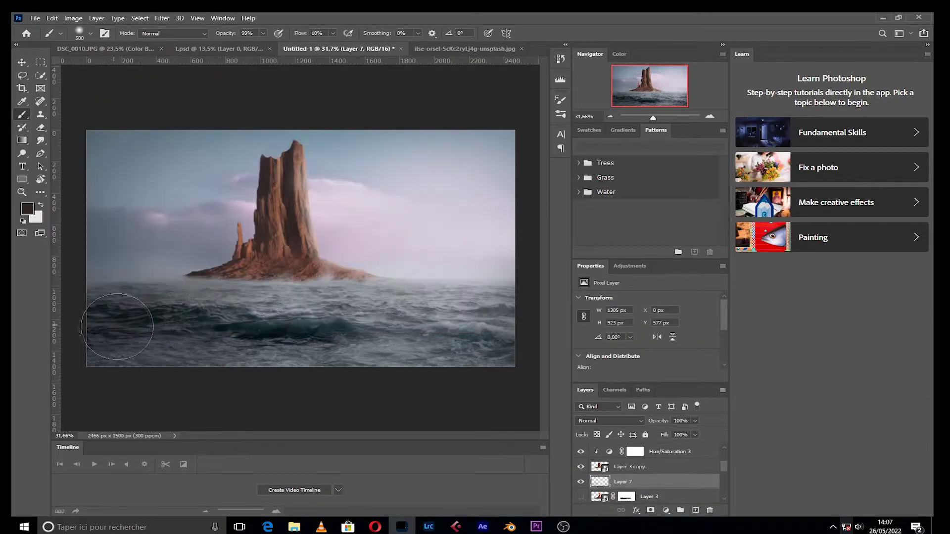
pyautogui.click(651, 510)
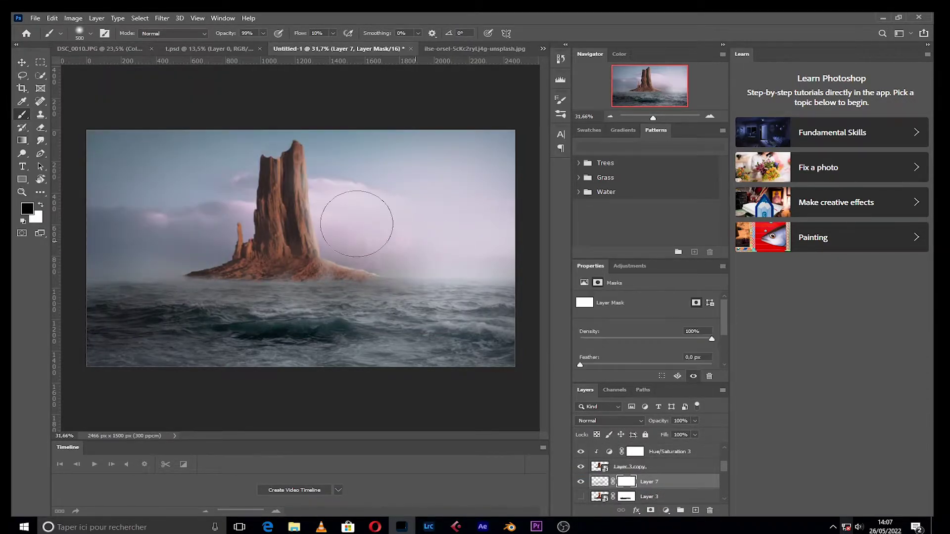
pyautogui.click(609, 421)
pyautogui.click(589, 396)
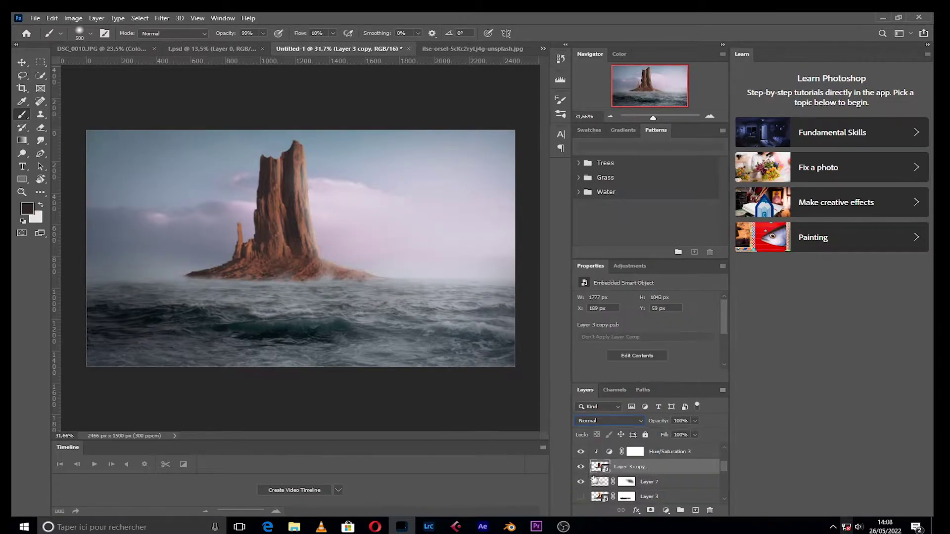
pyautogui.click(600, 481)
pyautogui.click(622, 482)
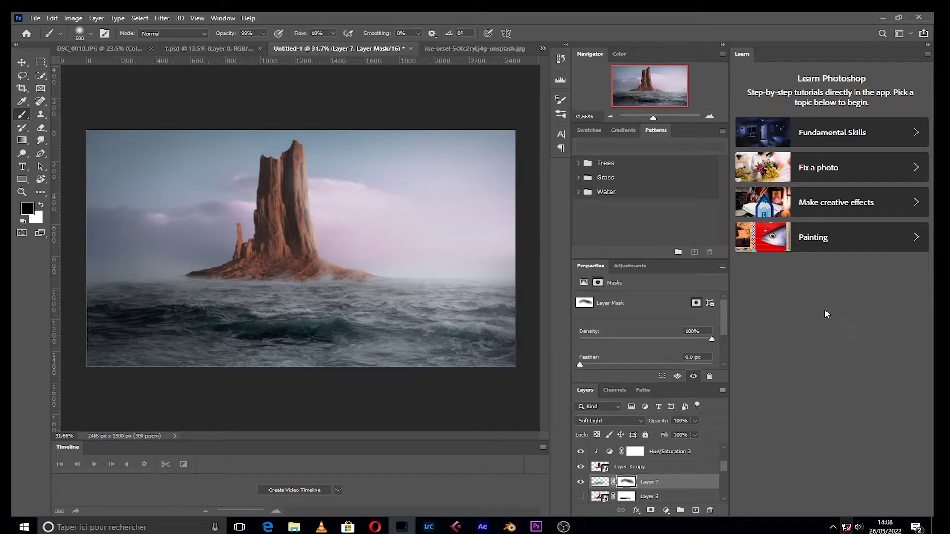
pyautogui.scroll(2, 648, 475)
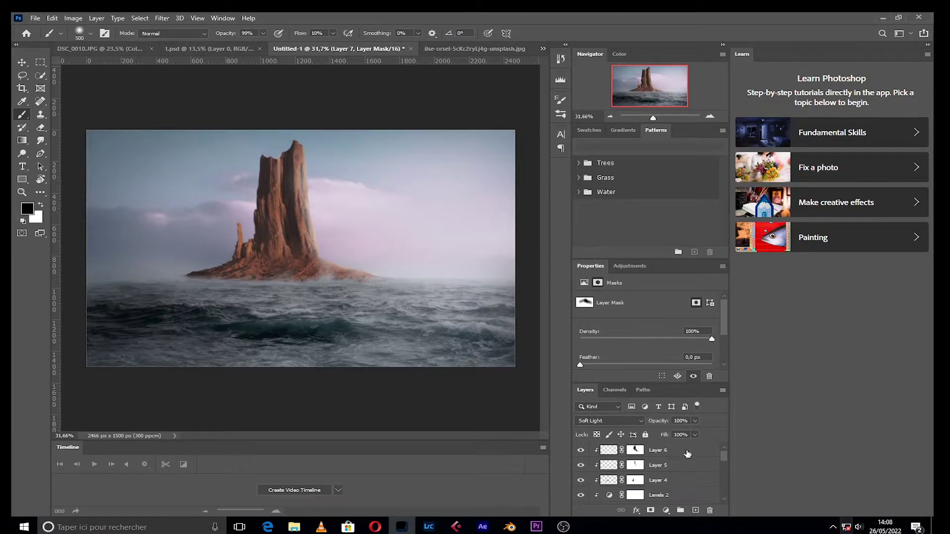
pyautogui.click(658, 449)
# Step: Add a colorized Hue/Saturation layer at Lightness +68 with its mask inverted to hide it
pyautogui.click(667, 514)
pyautogui.click(688, 391)
pyautogui.click(635, 358)
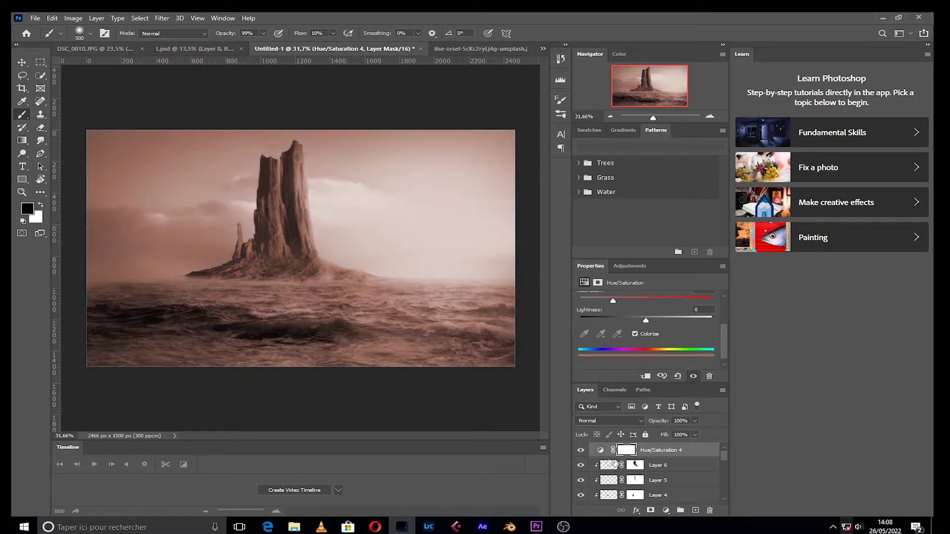
pyautogui.moveTo(646, 320); pyautogui.dragTo(691, 319)
pyautogui.click(635, 450)
pyautogui.hotkey('ctrl', 'i')
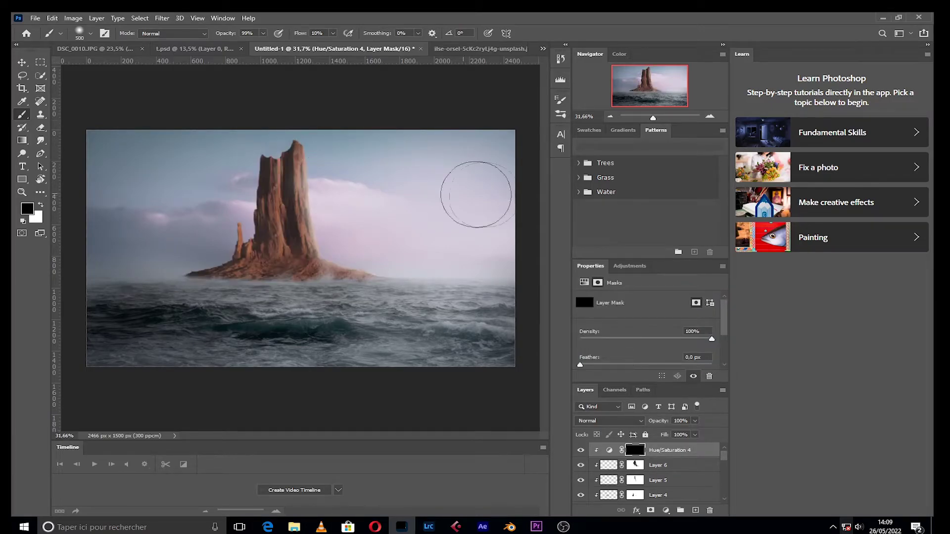
# Step: With a smaller brush, paint white to lighten rock faces, then black to restore brown tones
pyautogui.rightClick(478, 191)
pyautogui.moveTo(130, 73); pyautogui.dragTo(119, 73)
pyautogui.press('Return')
pyautogui.scroll(3, 297, 222)
pyautogui.press('x')
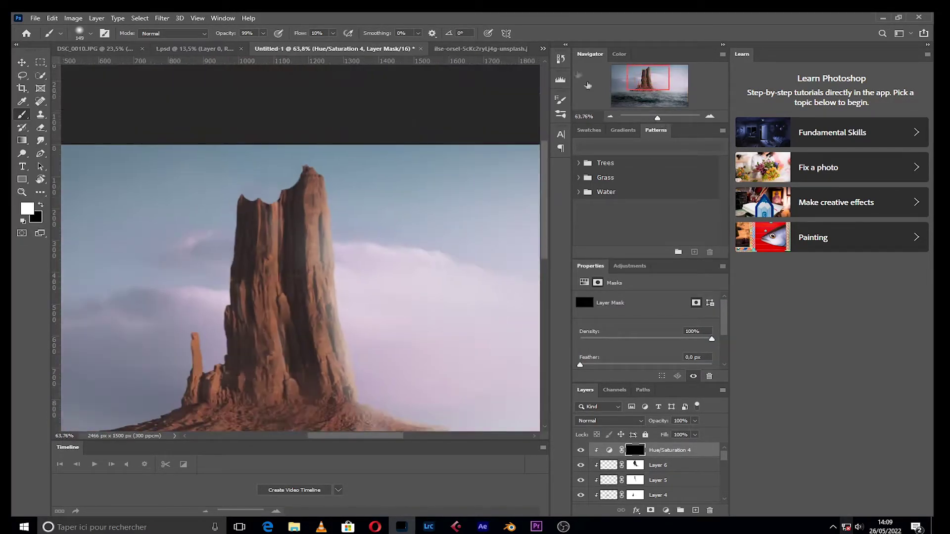
pyautogui.moveTo(312, 176); pyautogui.dragTo(346, 337)
pyautogui.moveTo(336, 227)
pyautogui.mouseDown()
pyautogui.moveTo(326, 259)
pyautogui.moveTo(277, 148)
pyautogui.moveTo(247, 327)
pyautogui.mouseUp()
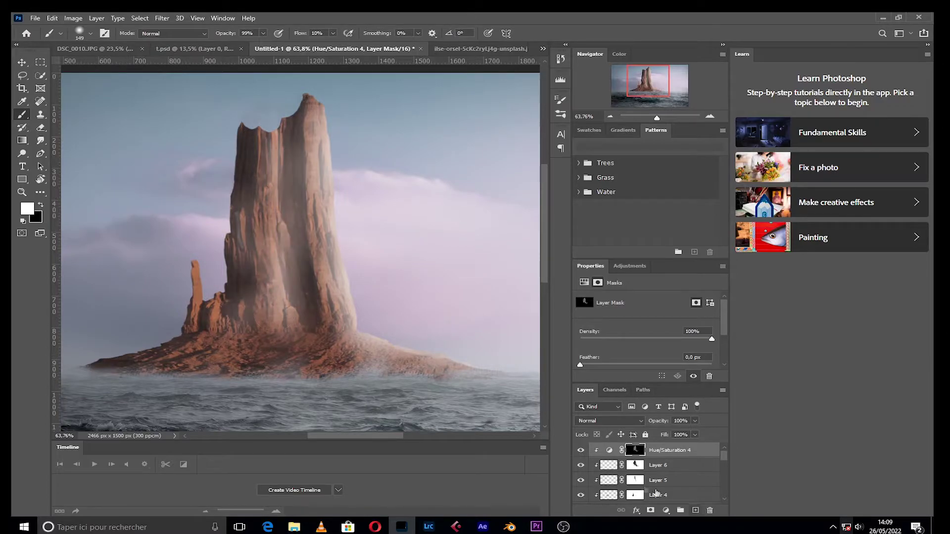
pyautogui.moveTo(322, 99); pyautogui.dragTo(319, 267)
pyautogui.press('x')
pyautogui.moveTo(317, 118)
pyautogui.mouseDown()
pyautogui.moveTo(277, 306)
pyautogui.moveTo(366, 326)
pyautogui.mouseUp()
pyautogui.moveTo(347, 326)
pyautogui.mouseDown()
pyautogui.moveTo(317, 103)
pyautogui.moveTo(366, 356)
pyautogui.mouseUp()
# Step: Make Layer 4 active and move on to the wooden boat photo
pyautogui.scroll(-3, 244, 298)
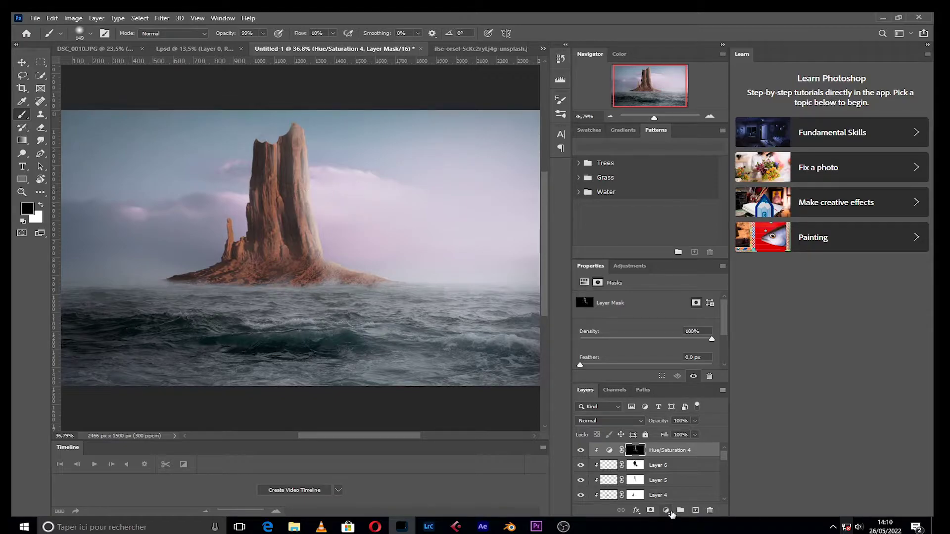
pyautogui.click(608, 495)
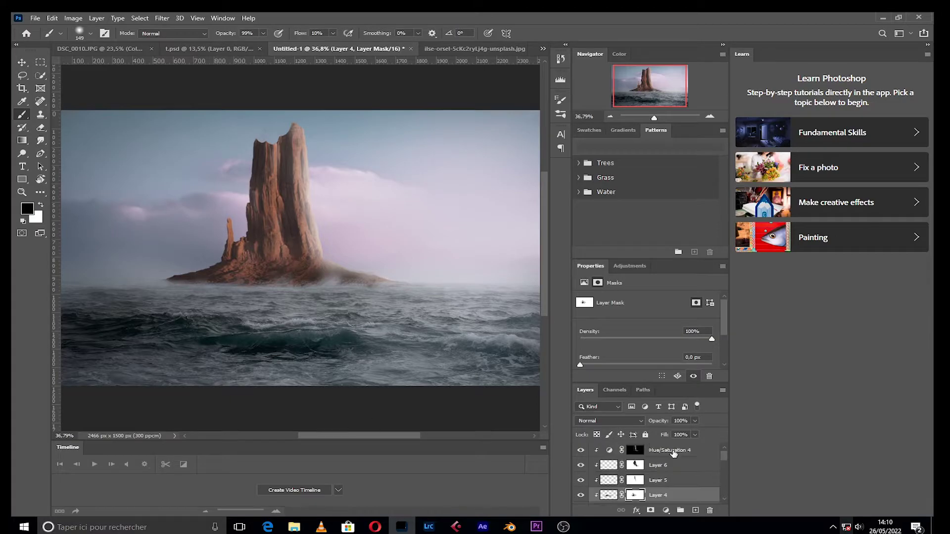
pyautogui.scroll(-5, 625, 470)
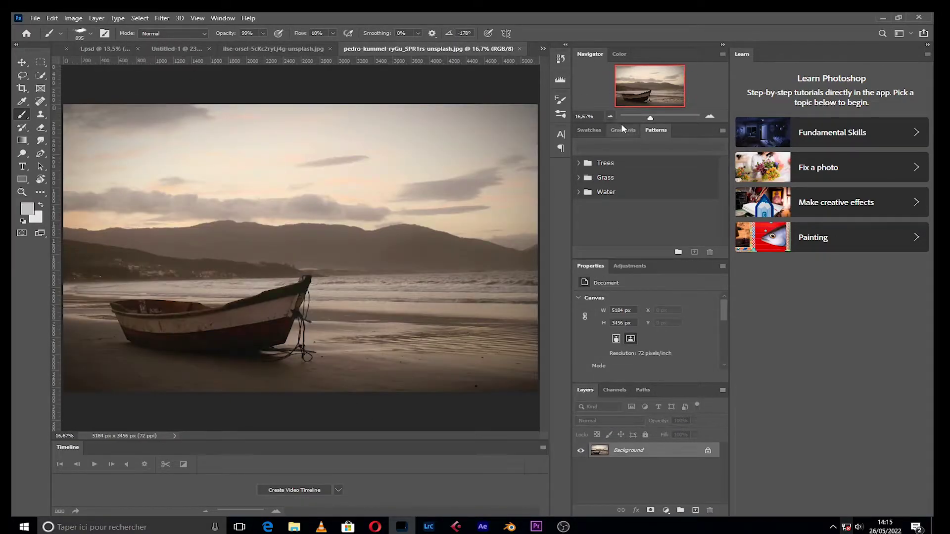
pyautogui.scroll(5, 342, 330)
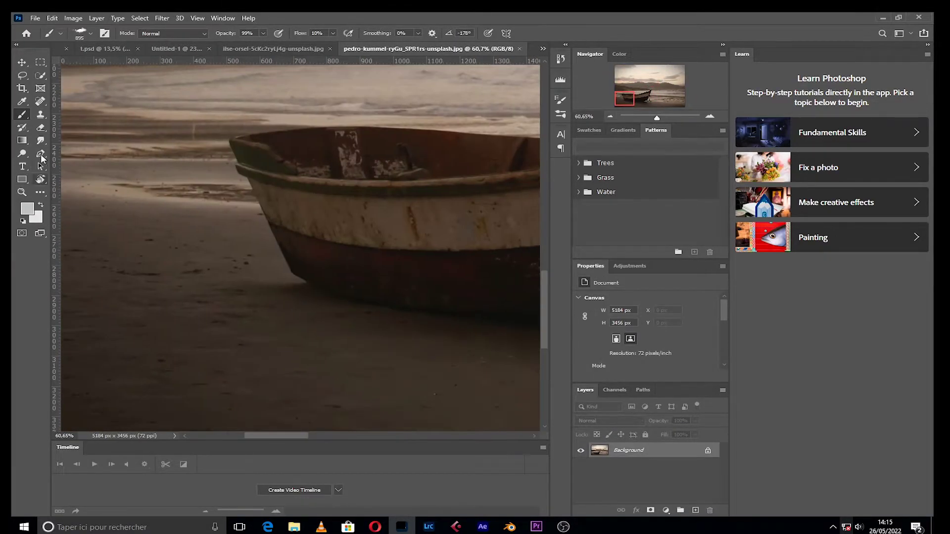
# Step: Begin a Pen path at the boat's bow, anchoring along the hull's lower edge
pyautogui.press('p')
pyautogui.click(229, 143)
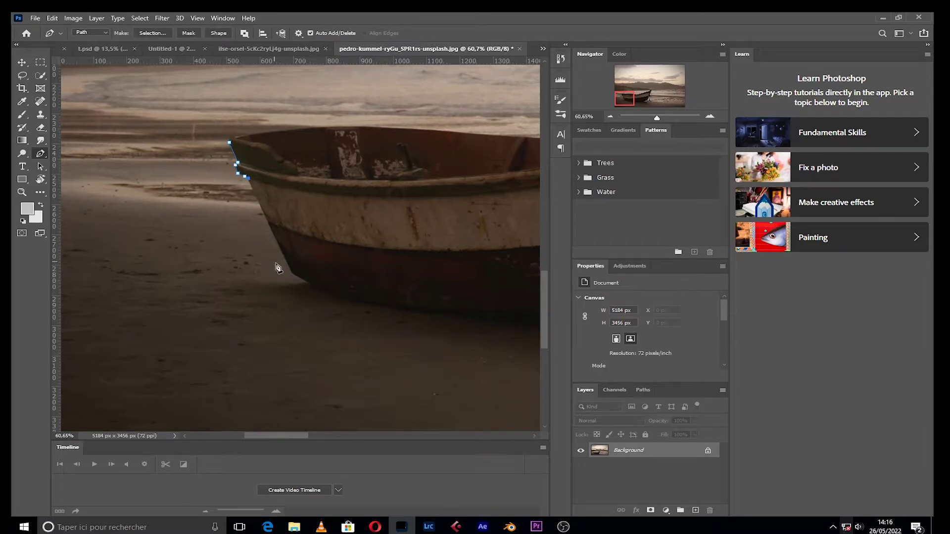
pyautogui.click(384, 305)
pyautogui.moveTo(384, 305); pyautogui.dragTo(200, 283)
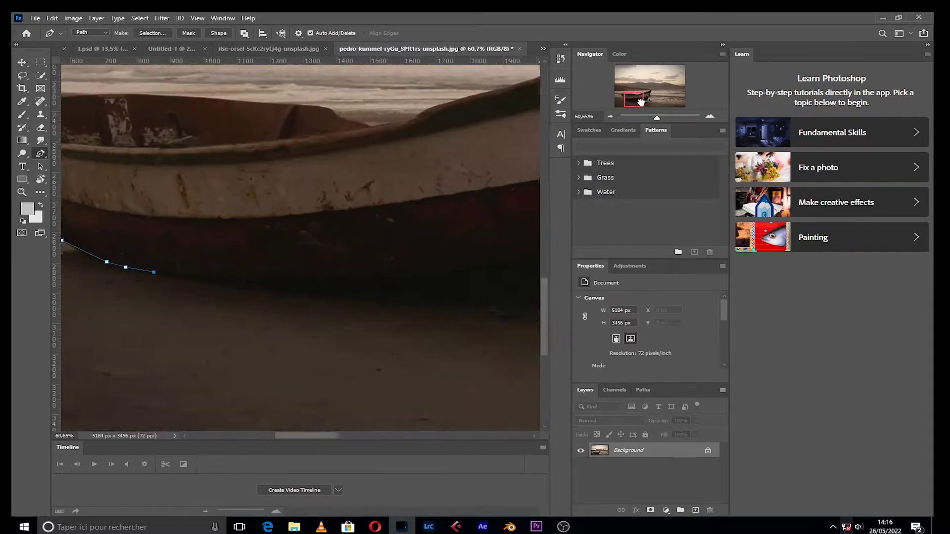
pyautogui.hscroll(3, 234, 283)
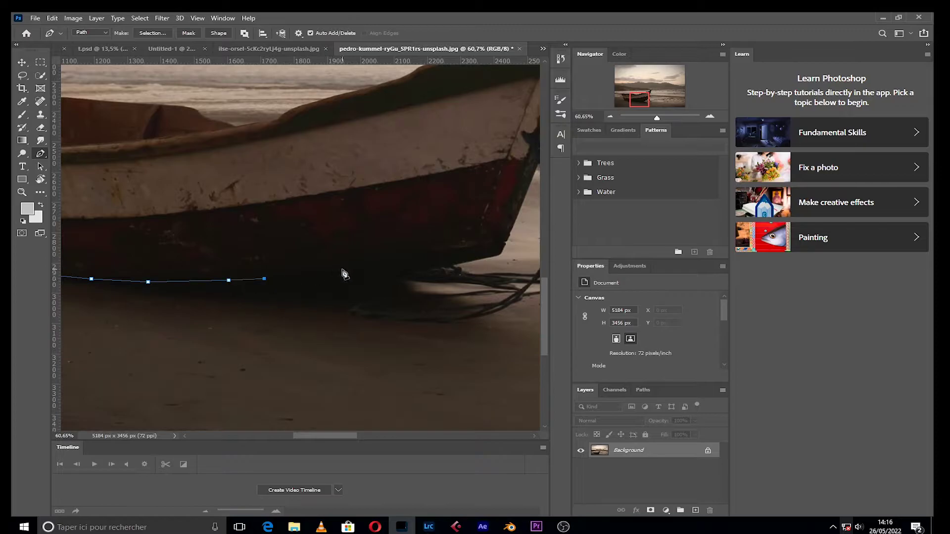
pyautogui.click(500, 259)
pyautogui.moveTo(500, 258); pyautogui.dragTo(337, 296)
pyautogui.click(350, 260)
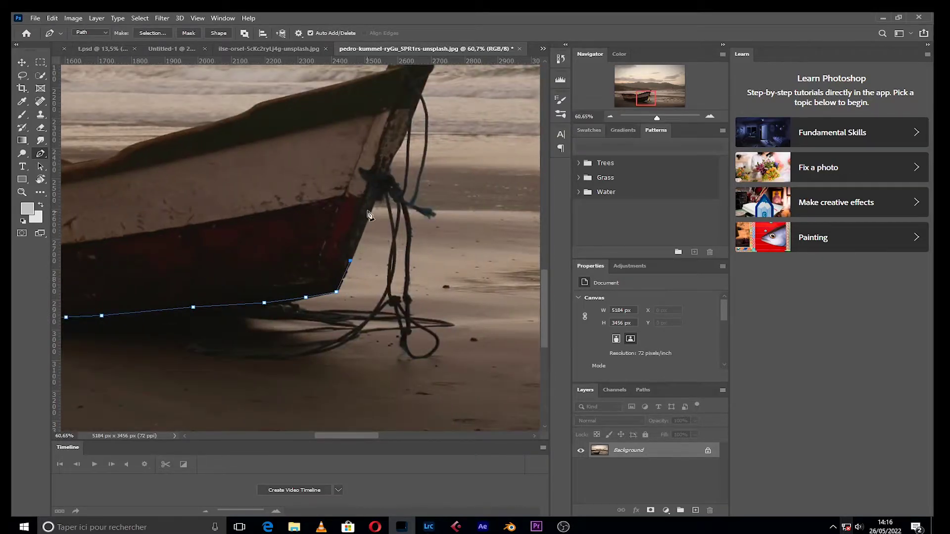
pyautogui.scroll(2, 430, 82)
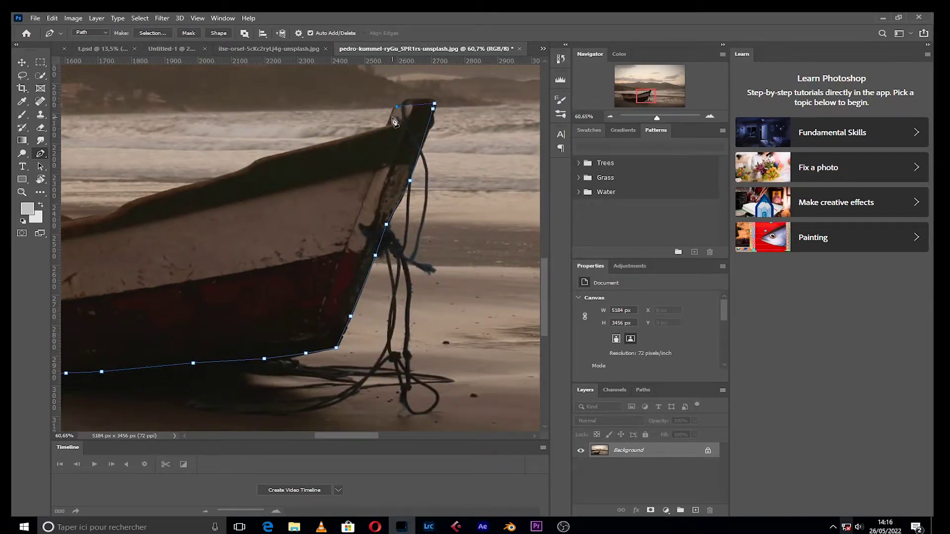
# Step: Continue the path with anchors along the boat's upper rim back toward the bow
pyautogui.click(118, 211)
pyautogui.moveTo(122, 213); pyautogui.dragTo(351, 154)
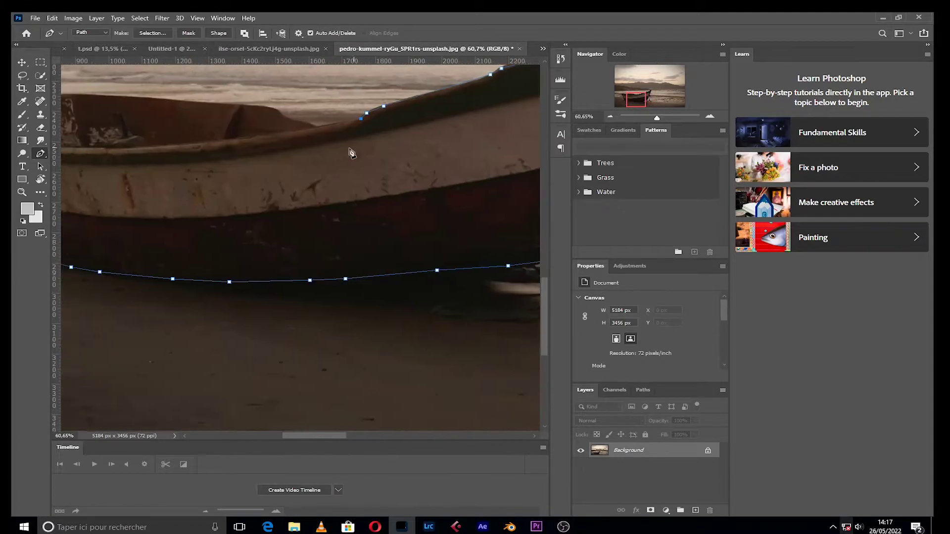
pyautogui.click(314, 125)
pyautogui.click(289, 119)
pyautogui.click(235, 105)
pyautogui.click(198, 103)
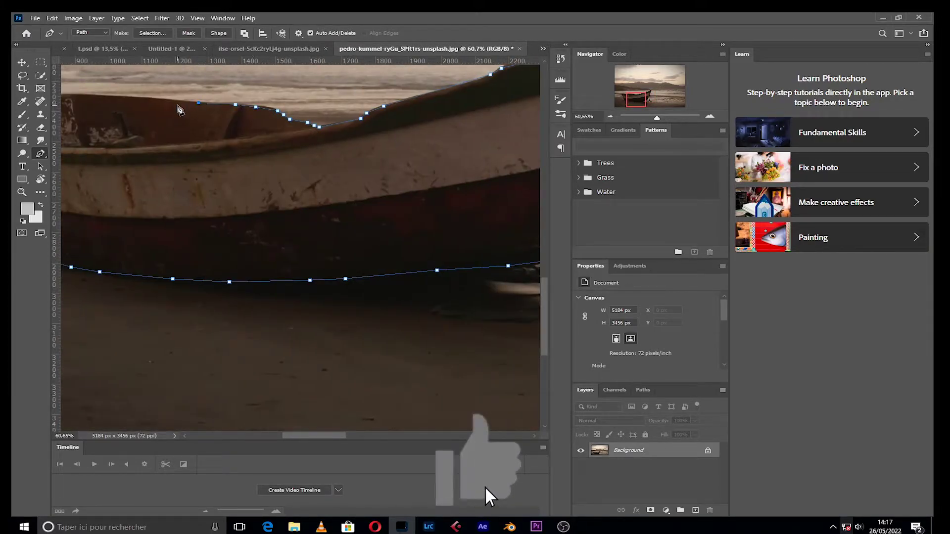
pyautogui.click(98, 96)
pyautogui.moveTo(98, 96); pyautogui.dragTo(383, 96)
pyautogui.click(354, 95)
pyautogui.click(321, 94)
pyautogui.click(294, 99)
pyautogui.click(265, 101)
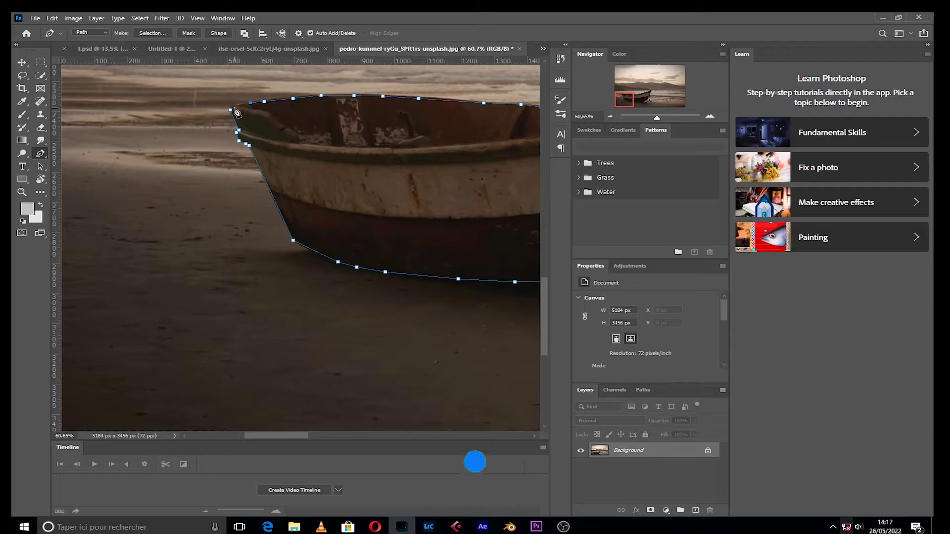
# Step: Close the boat path, convert it to a selection, and mask out the beach background
pyautogui.rightClick(41, 154)
pyautogui.click(74, 175)
pyautogui.click(641, 94)
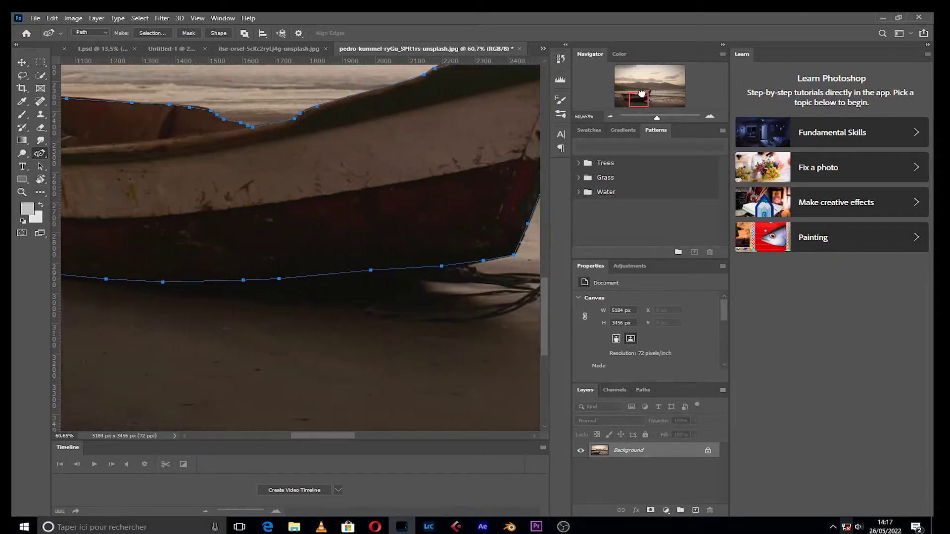
pyautogui.click(370, 275)
pyautogui.hotkey('ctrl', '-')
pyautogui.rightClick(470, 218)
pyautogui.click(489, 261)
pyautogui.press('Return')
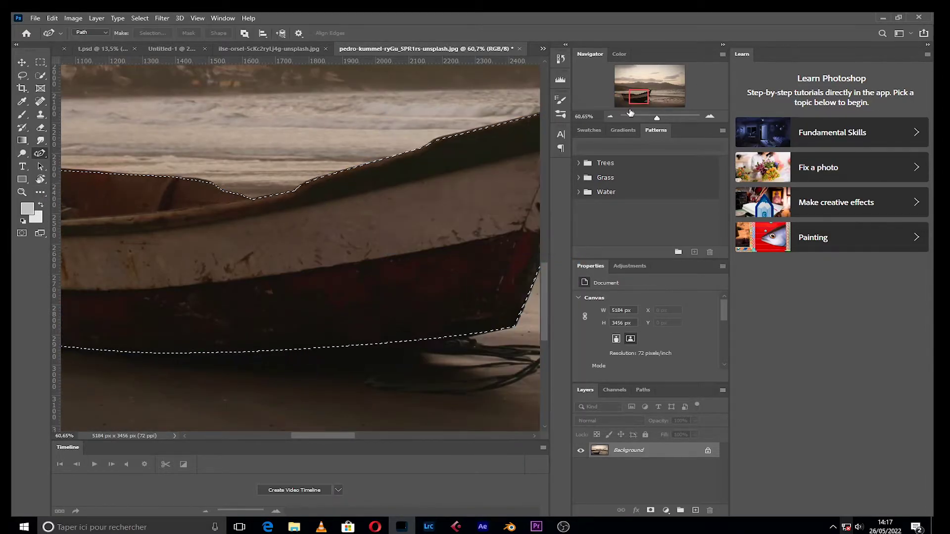
pyautogui.hotkey('ctrl', '-')
pyautogui.click(651, 511)
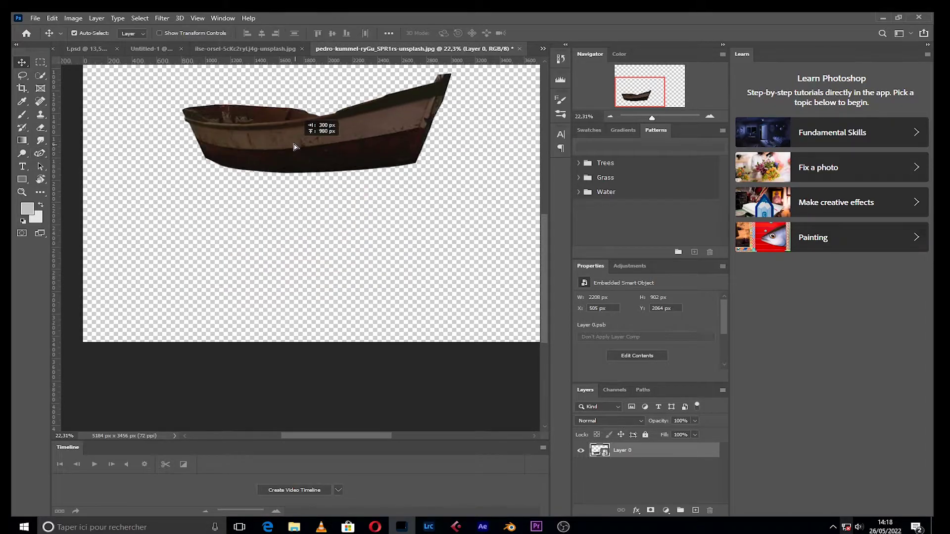
# Step: Drag the boat into Untitled-1, scale it down, distort for perspective and tilt it slightly clockwise
pyautogui.moveTo(277, 237)
pyautogui.mouseDown()
pyautogui.moveTo(381, 272)
pyautogui.moveTo(384, 292)
pyautogui.mouseUp()
pyautogui.click(455, 210)
pyautogui.hotkey('ctrl', 't')
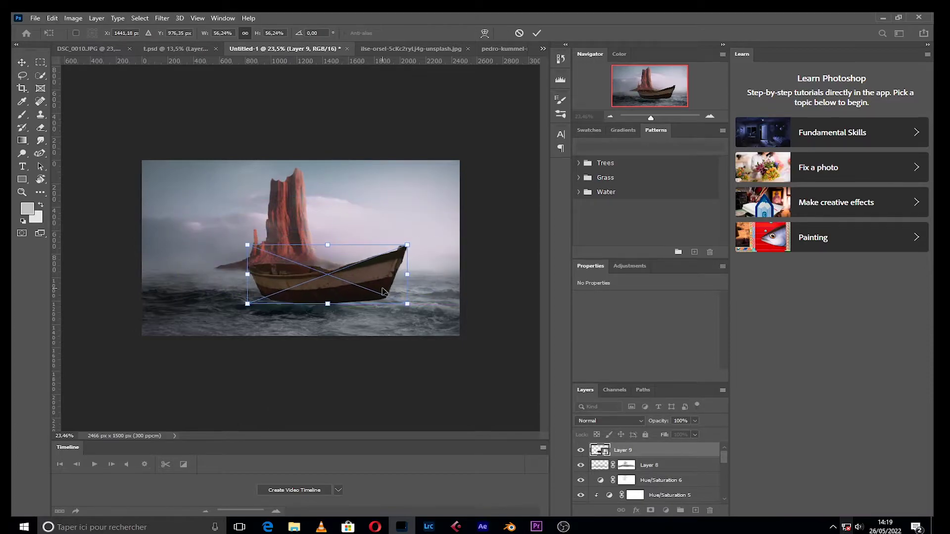
pyautogui.moveTo(256, 241); pyautogui.dragTo(313, 264)
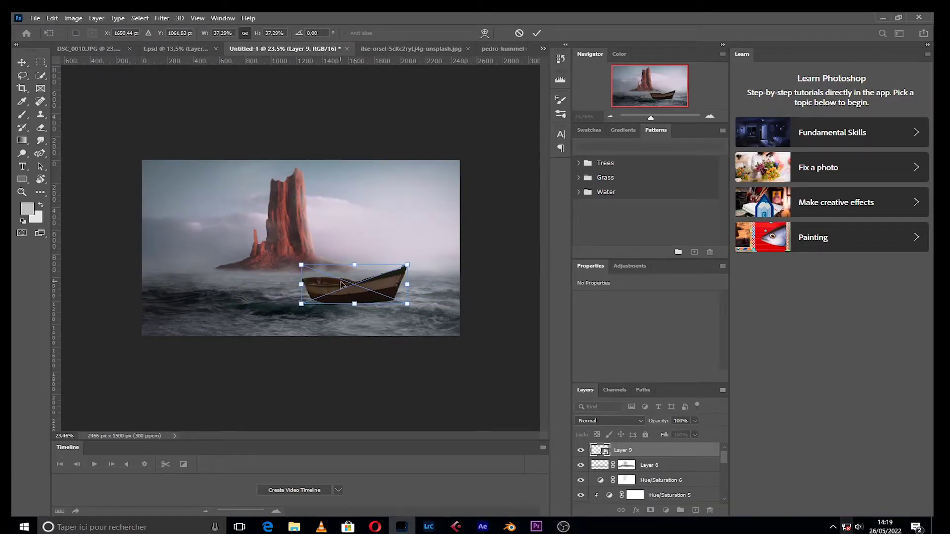
pyautogui.scroll(1, 342, 285)
pyautogui.moveTo(431, 268); pyautogui.dragTo(451, 260)
pyautogui.moveTo(320, 317); pyautogui.dragTo(331, 321)
pyautogui.moveTo(450, 259); pyautogui.dragTo(435, 268)
pyautogui.moveTo(320, 280); pyautogui.dragTo(319, 262)
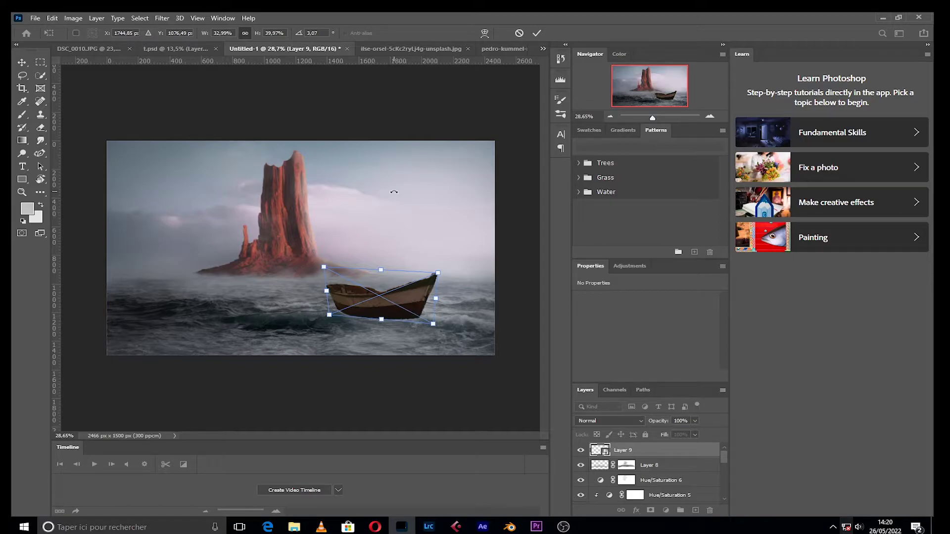
pyautogui.click(537, 32)
# Step: Reshape the boat's corners with Free Transform so it sits in the waves
pyautogui.scroll(2, 381, 297)
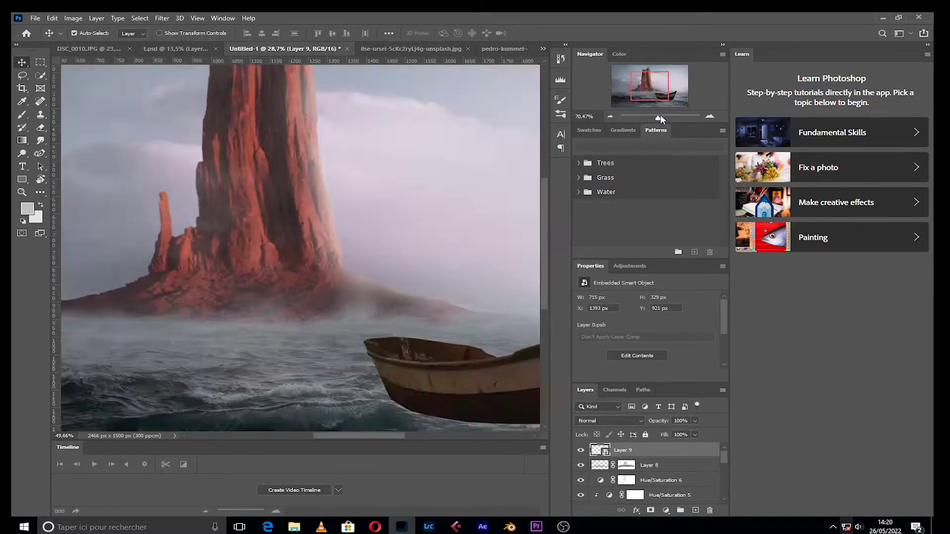
pyautogui.scroll(3, 381, 297)
pyautogui.click(563, 526)
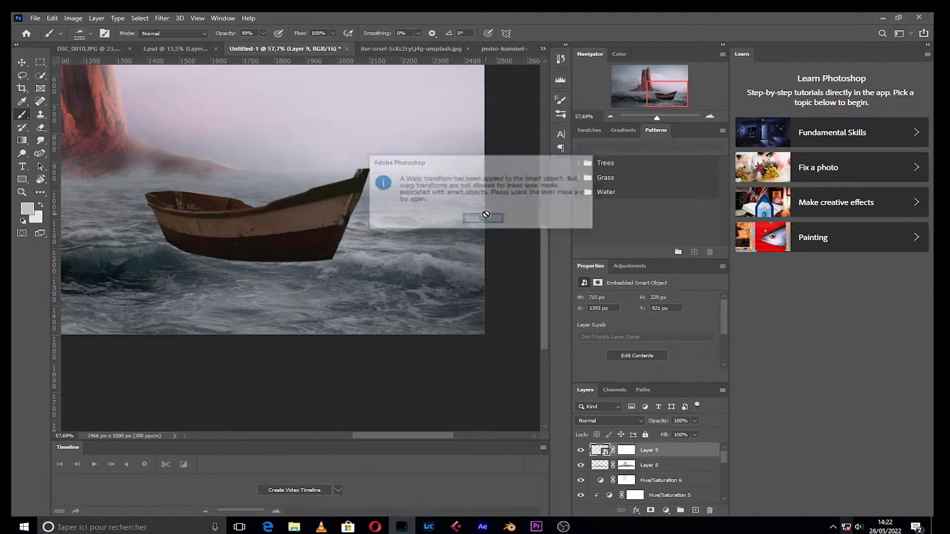
pyautogui.hotkey('ctrl', 't')
pyautogui.moveTo(370, 169); pyautogui.dragTo(411, 148)
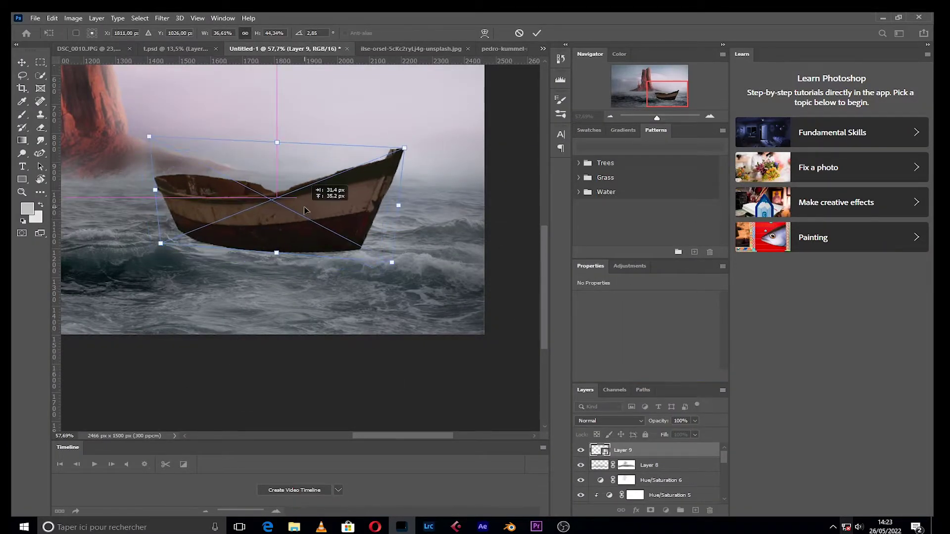
pyautogui.click(536, 32)
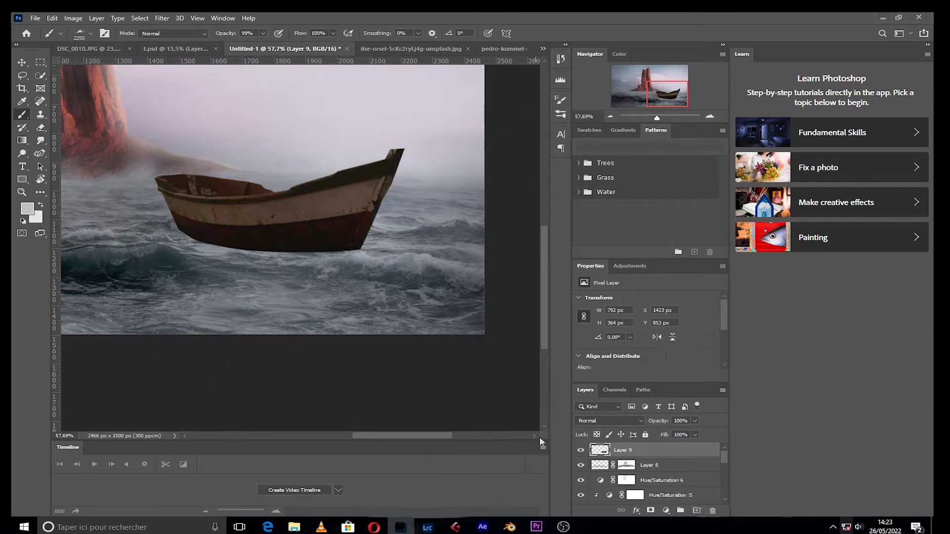
# Step: Add a layer mask to the boat layer and set the water-splash brush to 800
pyautogui.click(651, 510)
pyautogui.click(85, 35)
pyautogui.write('800')
pyautogui.press('Return')
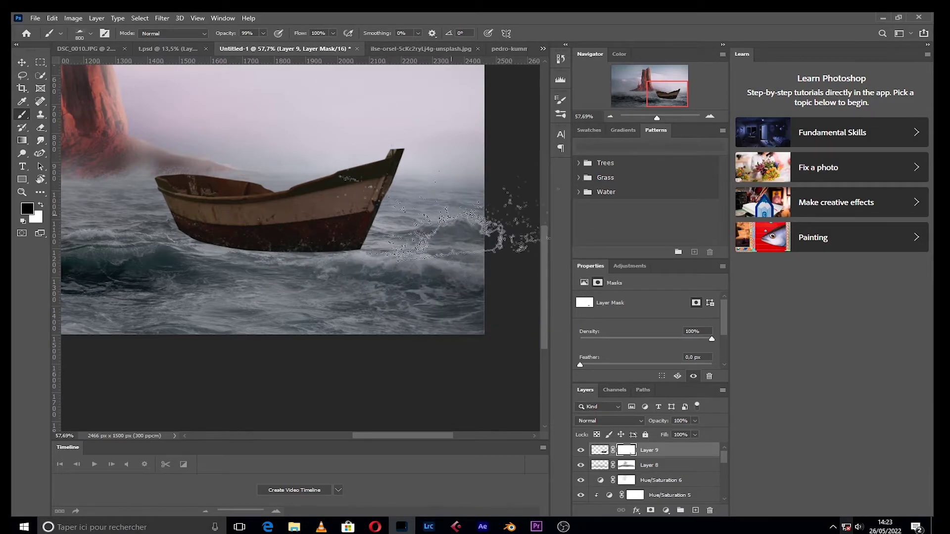
# Step: Reduce the brush size to 400 and zoom in on the water
pyautogui.click(89, 34)
pyautogui.write('400')
pyautogui.press('Return')
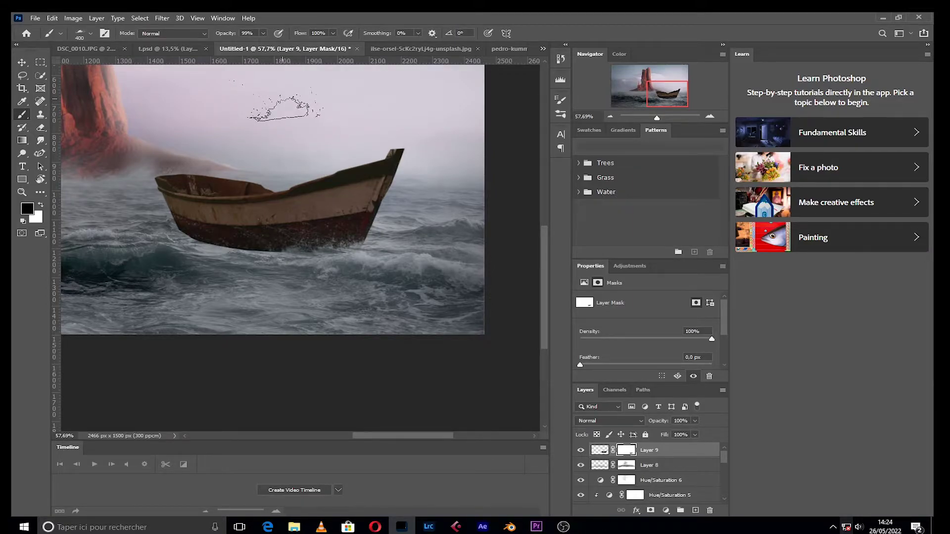
pyautogui.moveTo(657, 117); pyautogui.dragTo(661, 118)
pyautogui.click(91, 33)
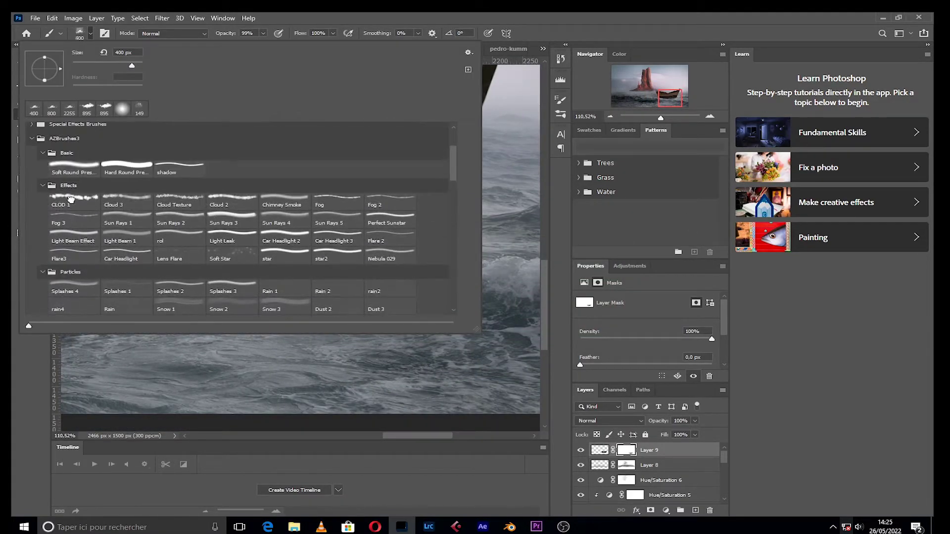
# Step: Switch to the shadow brush at 91 px and add a Hue/Saturation adjustment above Layer 9
pyautogui.click(346, 235)
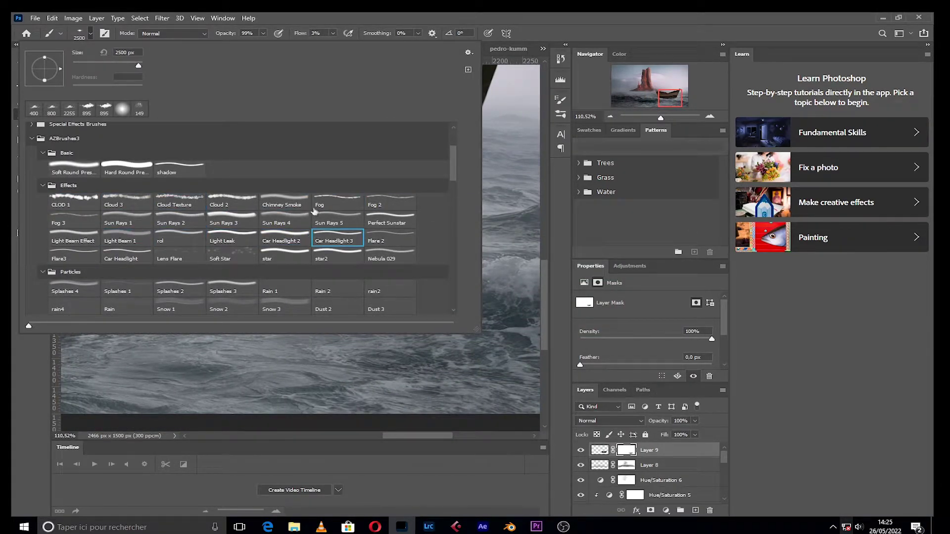
pyautogui.doubleClick(180, 168)
pyautogui.click(90, 34)
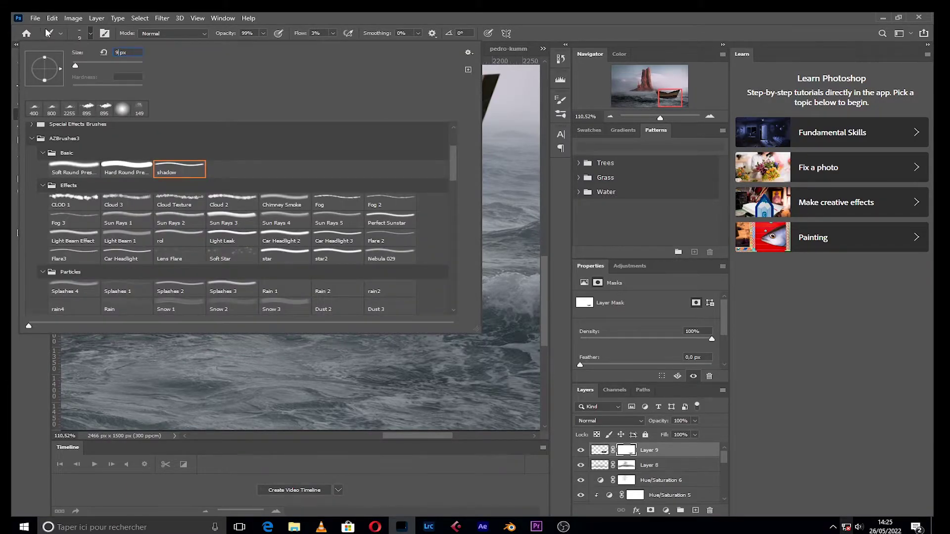
pyautogui.write('1')
pyautogui.press('Return')
pyautogui.hscroll(-5, 259, 268)
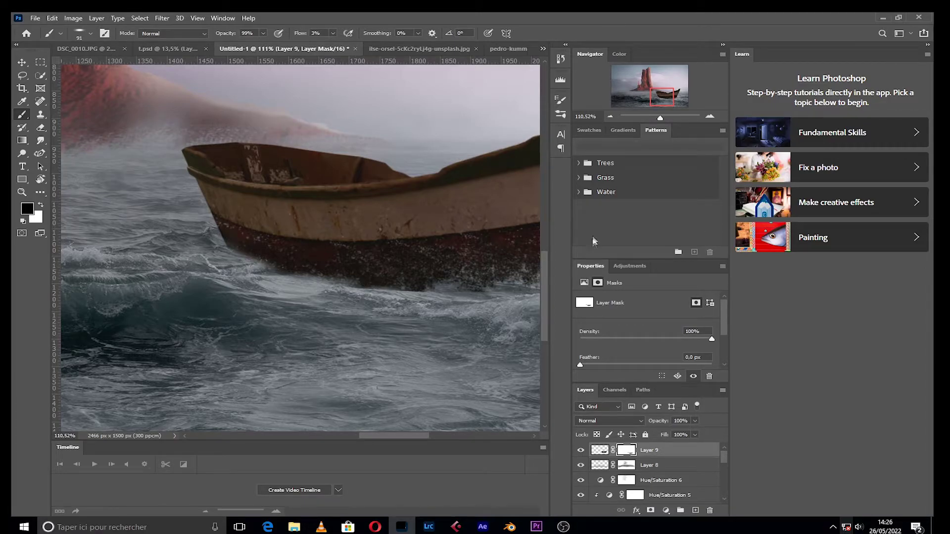
pyautogui.moveTo(650, 117); pyautogui.dragTo(659, 117)
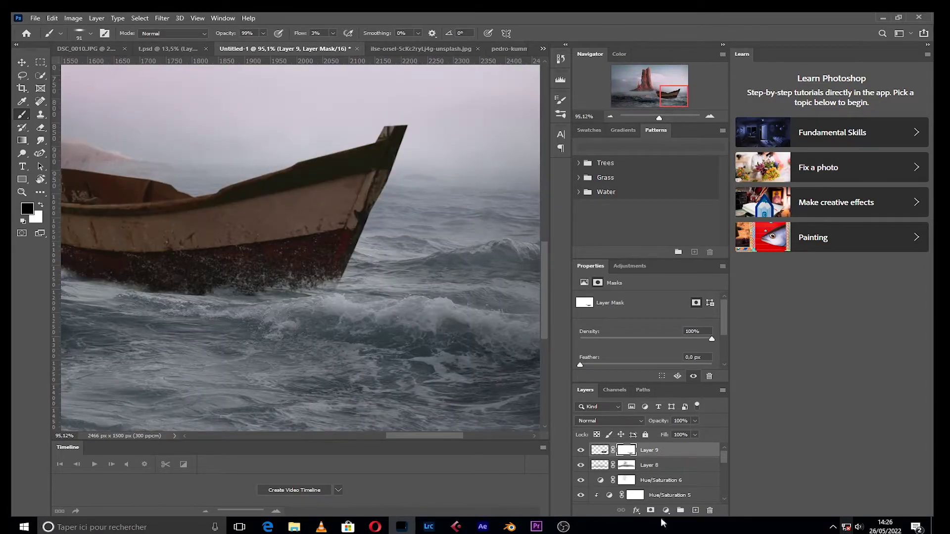
pyautogui.click(666, 511)
pyautogui.click(707, 425)
# Step: Clip Hue/Saturation to the boat and add a clipped Levels darkening it, midtones 0.88
pyautogui.hotkey('ctrl', 'alt', 'g')
pyautogui.click(666, 510)
pyautogui.click(708, 383)
pyautogui.hotkey('ctrl', 'alt', 'g')
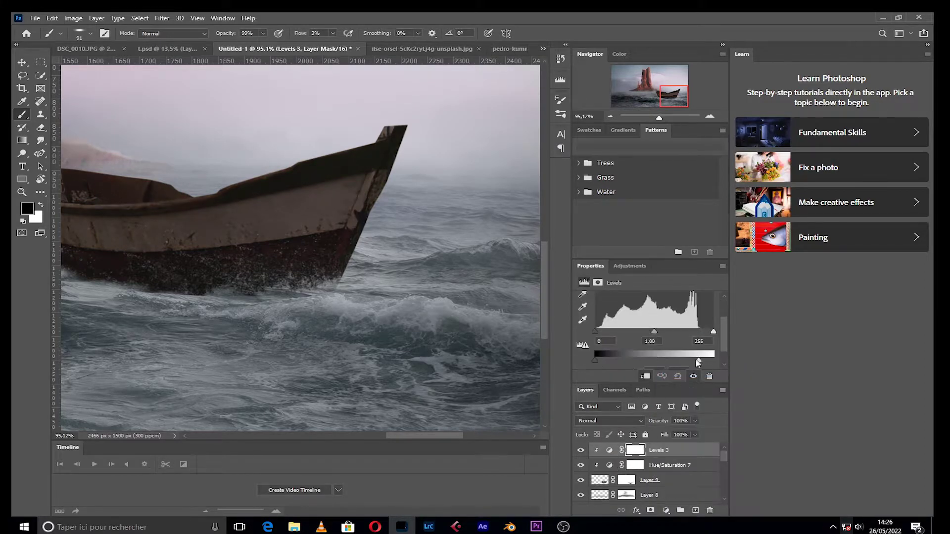
pyautogui.moveTo(698, 363); pyautogui.dragTo(692, 357)
pyautogui.moveTo(589, 357); pyautogui.dragTo(599, 362)
pyautogui.moveTo(653, 332); pyautogui.dragTo(659, 332)
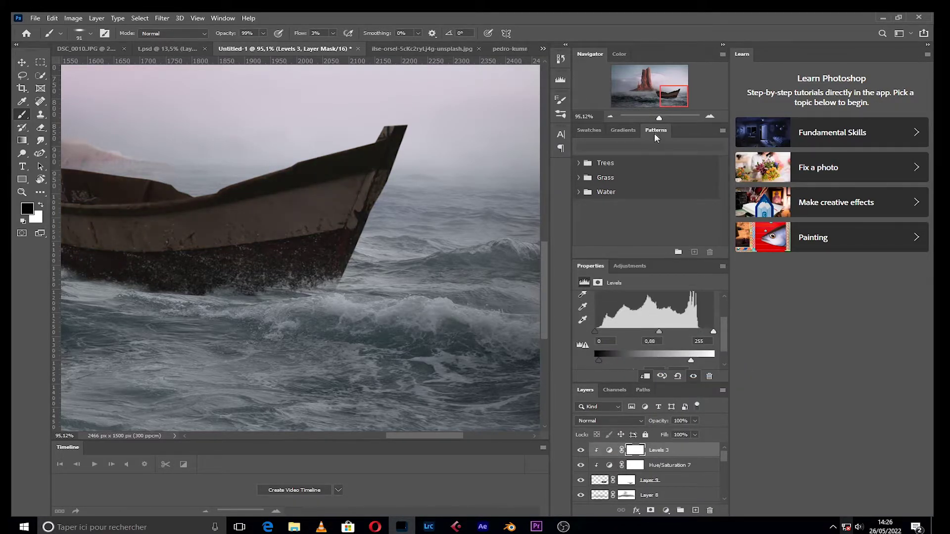
pyautogui.moveTo(659, 118); pyautogui.dragTo(652, 118)
pyautogui.scroll(3, 420, 316)
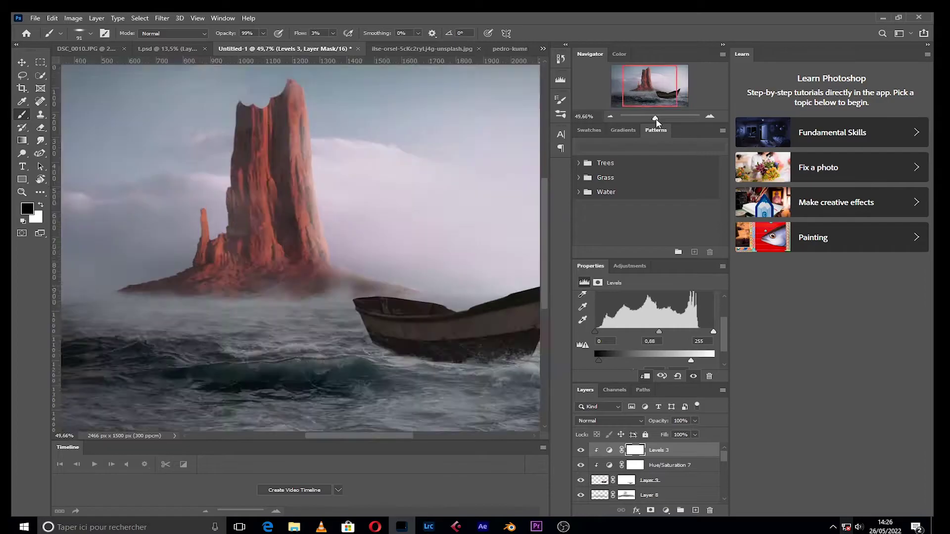
pyautogui.scroll(2, 421, 316)
# Step: Add a Color Balance adjustment easing the boat's blue from +19 to +11
pyautogui.click(666, 510)
pyautogui.click(679, 420)
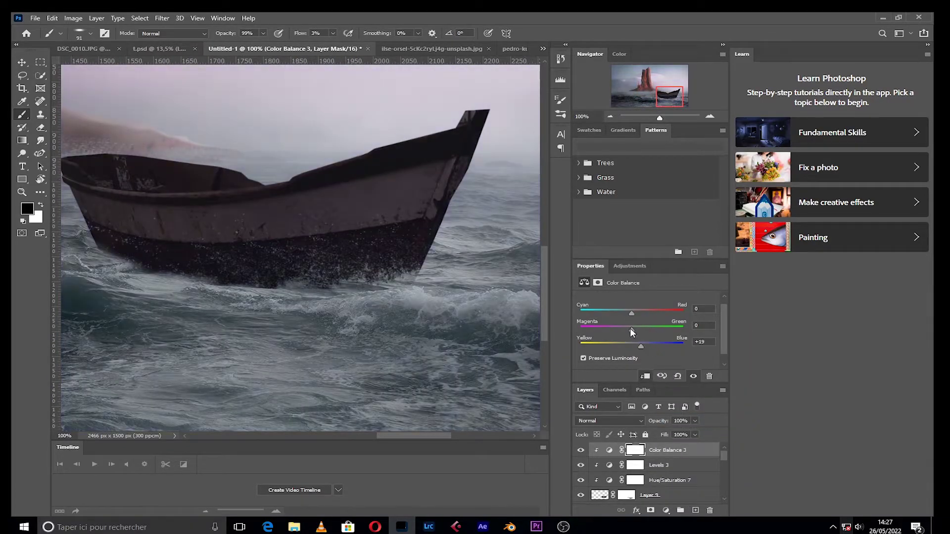
pyautogui.hotkey('ctrl', '0')
pyautogui.moveTo(640, 346); pyautogui.dragTo(637, 346)
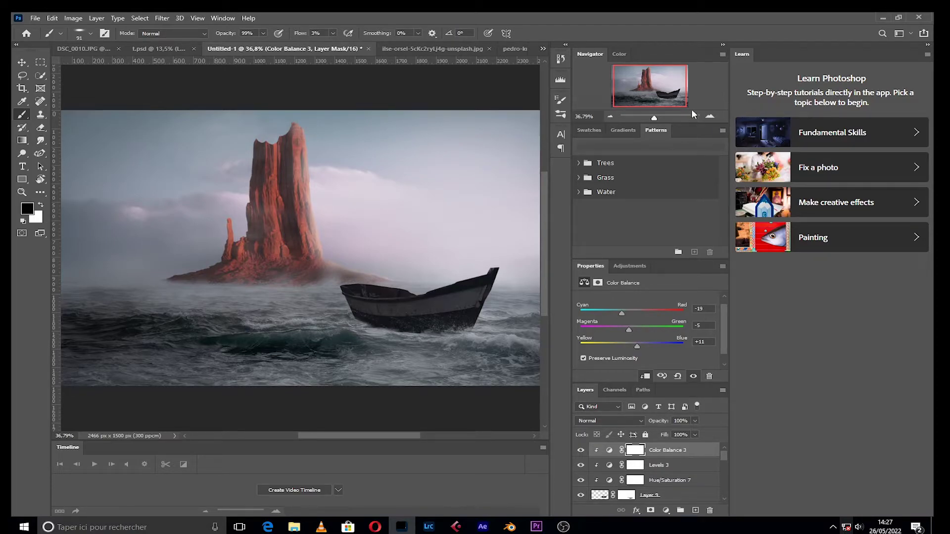
# Step: Discard an extra Hue/Saturation and add a strongly raised Exposure adjustment above the boat
pyautogui.scroll(4, 421, 297)
pyautogui.click(666, 510)
pyautogui.click(679, 409)
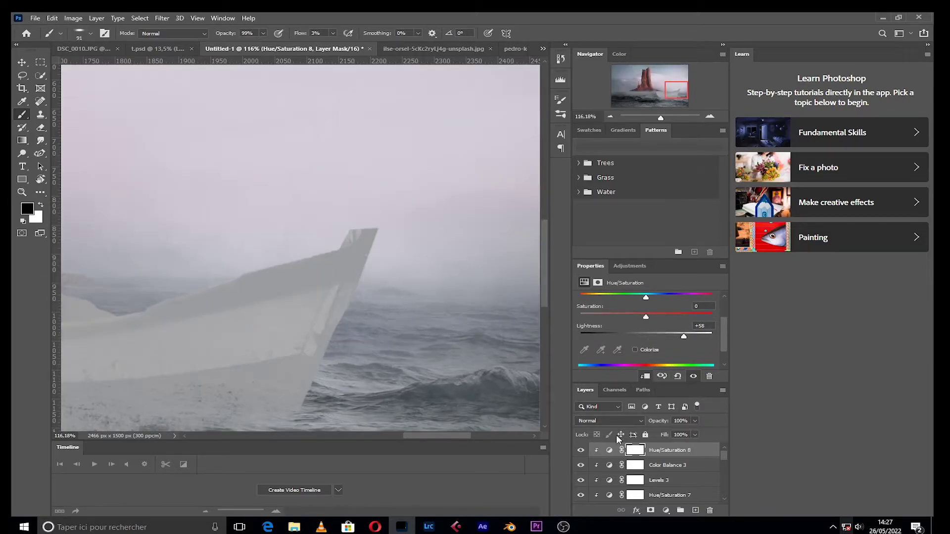
pyautogui.click(709, 376)
pyautogui.click(666, 510)
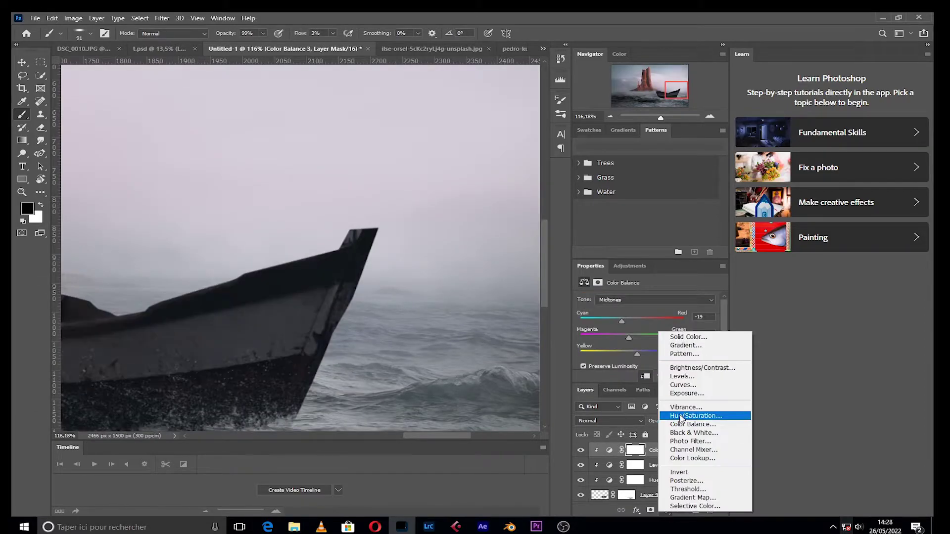
pyautogui.click(687, 394)
pyautogui.moveTo(646, 324); pyautogui.dragTo(680, 323)
pyautogui.moveTo(660, 118); pyautogui.dragTo(666, 93)
# Step: Invert the Exposure mask to hide the brightening and choose a smaller brush
pyautogui.click(635, 450)
pyautogui.hotkey('ctrl', 'i')
pyautogui.click(60, 33)
pyautogui.doubleClick(180, 168)
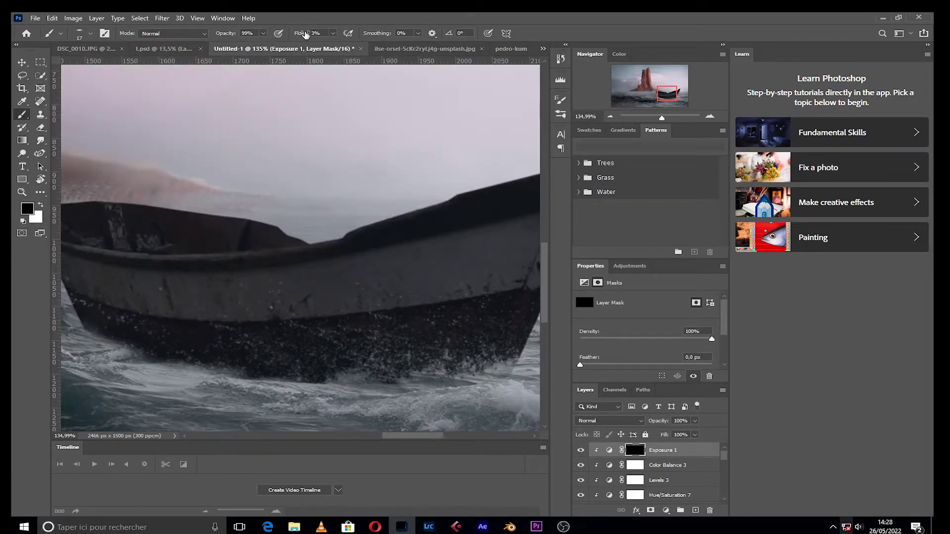
# Step: Shrink the brush to 12 px and paint a highlight on the boat's rim
pyautogui.click(91, 33)
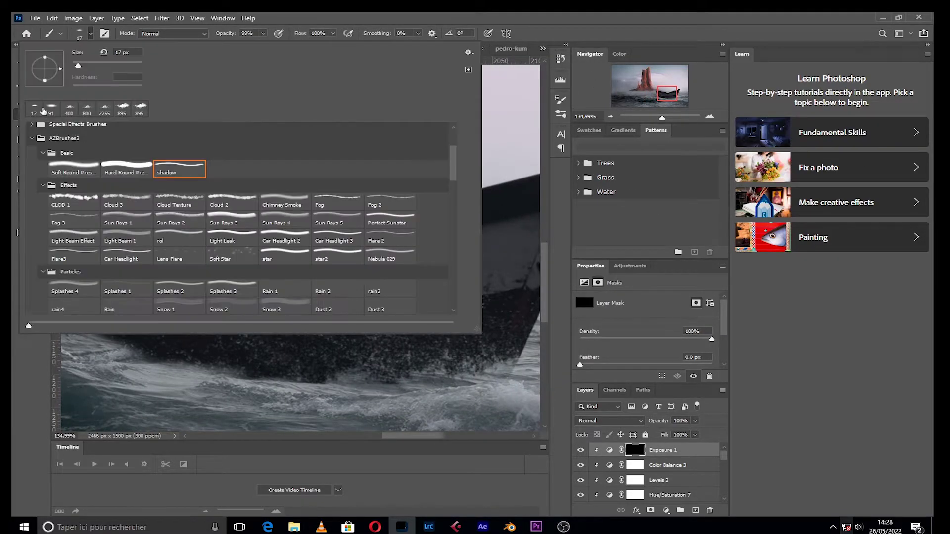
pyautogui.click(90, 33)
pyautogui.moveTo(79, 62); pyautogui.dragTo(77, 65)
pyautogui.moveTo(116, 253); pyautogui.dragTo(130, 254)
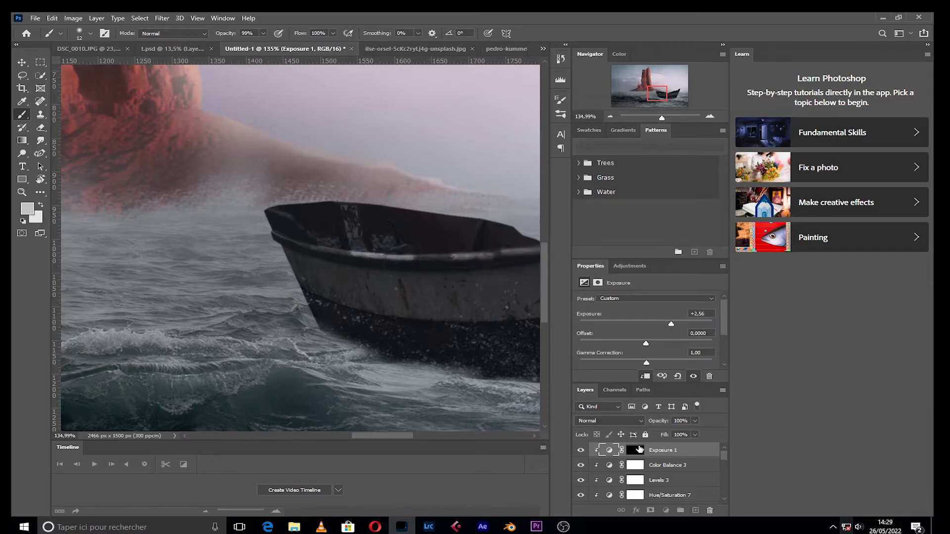
# Step: Push the Exposure value higher to brighten the rim strokes
pyautogui.click(636, 450)
pyautogui.click(609, 450)
pyautogui.moveTo(674, 324); pyautogui.dragTo(688, 324)
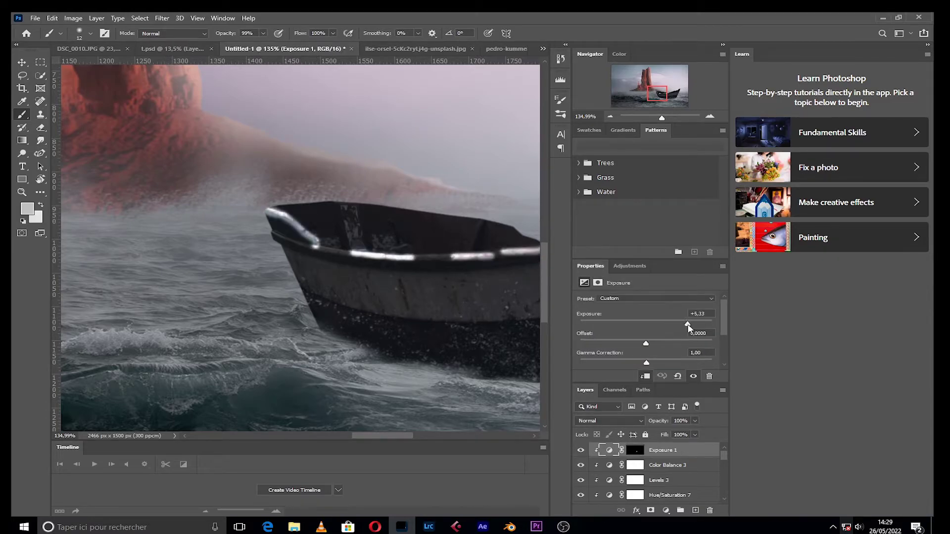
pyautogui.click(636, 450)
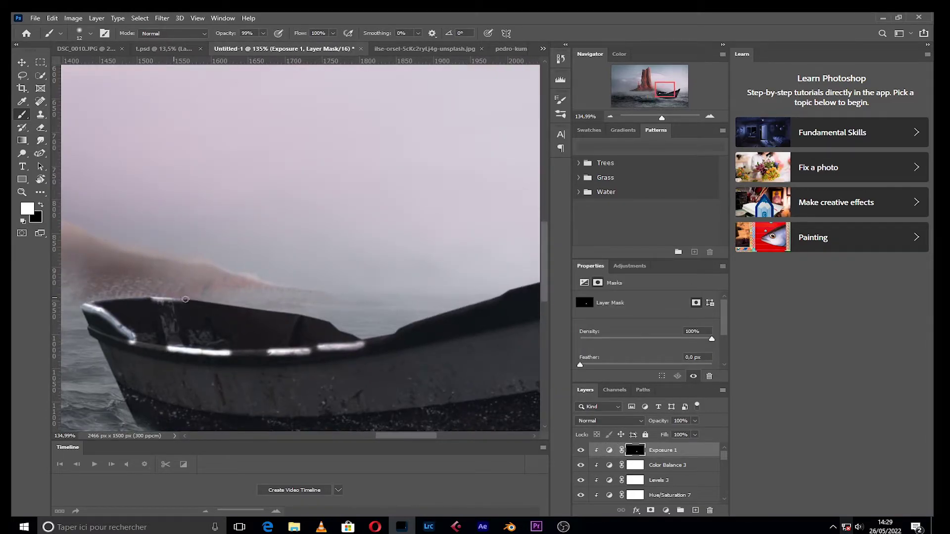
# Step: Extend the rim highlight along the boat, then undo those strokes
pyautogui.moveTo(434, 337); pyautogui.dragTo(209, 256)
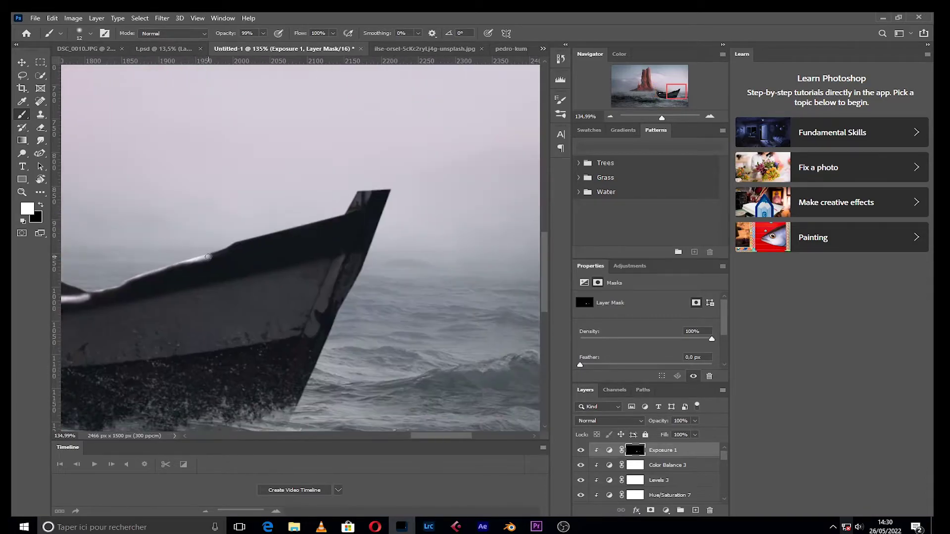
pyautogui.scroll(5, 231, 128)
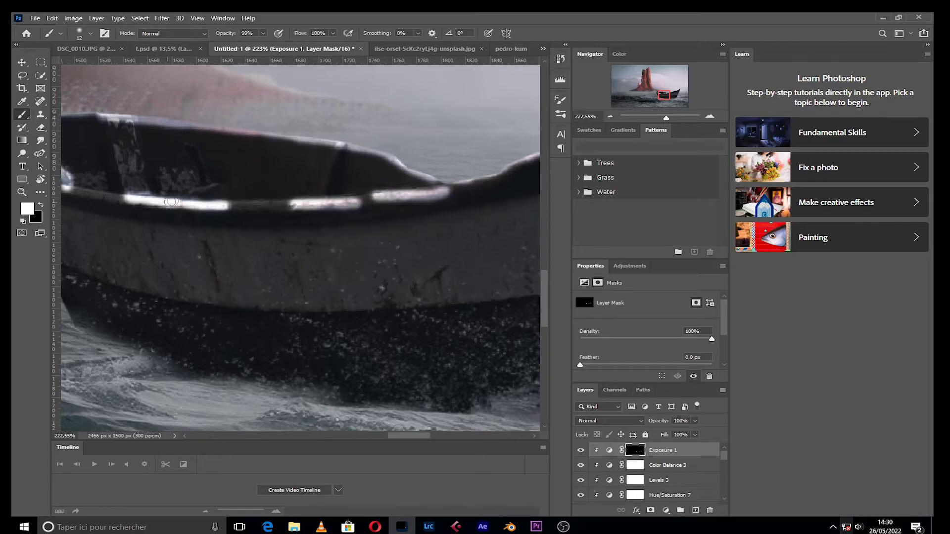
pyautogui.moveTo(171, 201); pyautogui.dragTo(269, 214)
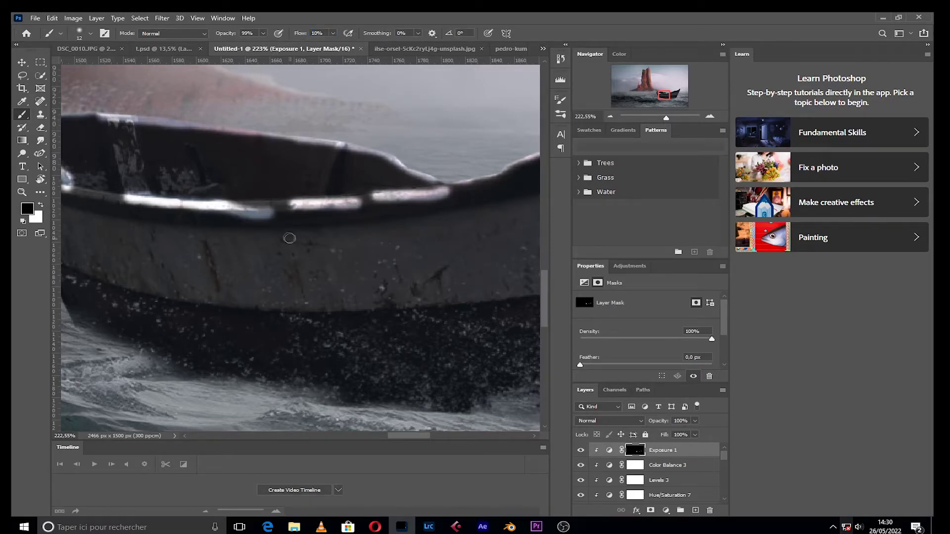
pyautogui.hotkey('ctrl', 'z')
pyautogui.hotkey('ctrl', 'z')
# Step: Set the brush to 32 px and bring the red rock into view
pyautogui.moveTo(664, 95); pyautogui.dragTo(674, 92)
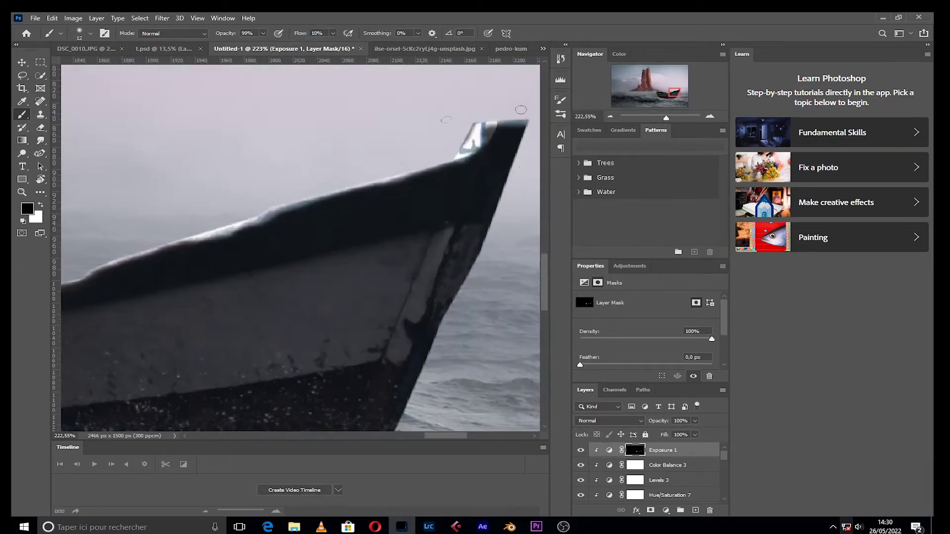
pyautogui.click(80, 33)
pyautogui.moveTo(75, 63); pyautogui.dragTo(84, 68)
pyautogui.press('Escape')
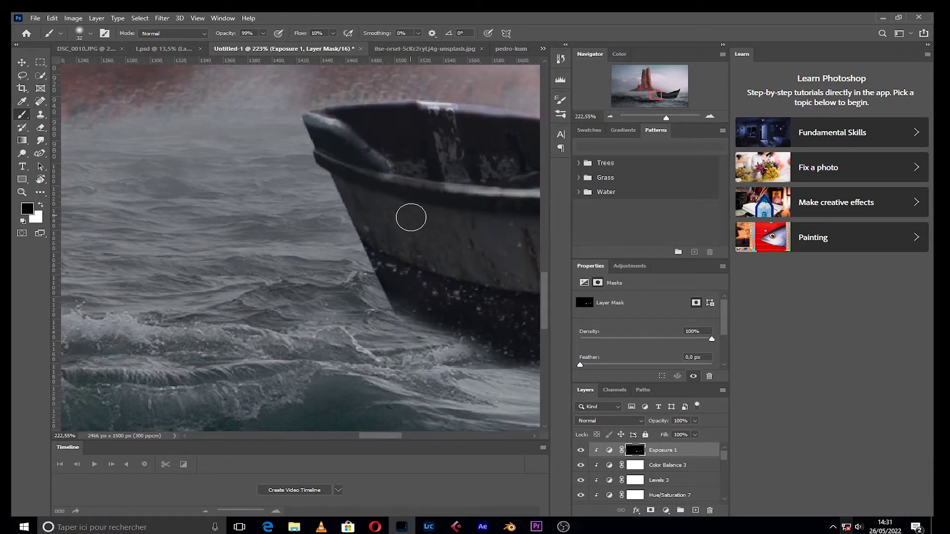
pyautogui.moveTo(674, 92)
pyautogui.mouseDown()
pyautogui.moveTo(656, 83)
pyautogui.moveTo(674, 93)
pyautogui.moveTo(654, 118)
pyautogui.mouseUp()
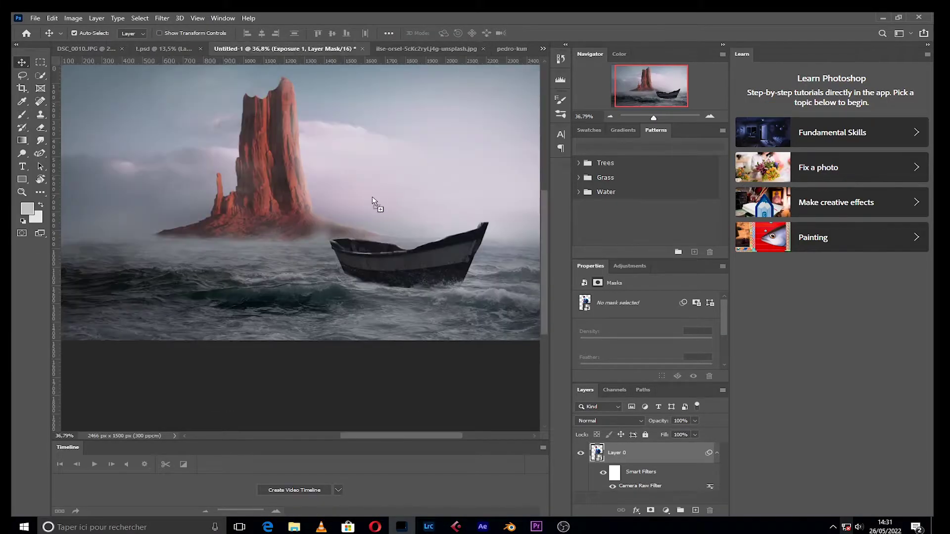
# Step: Drag in the man's photo, convert it to a smart object, then undo adding it
pyautogui.moveTo(373, 200); pyautogui.dragTo(458, 208)
pyautogui.hotkey('ctrl', 't')
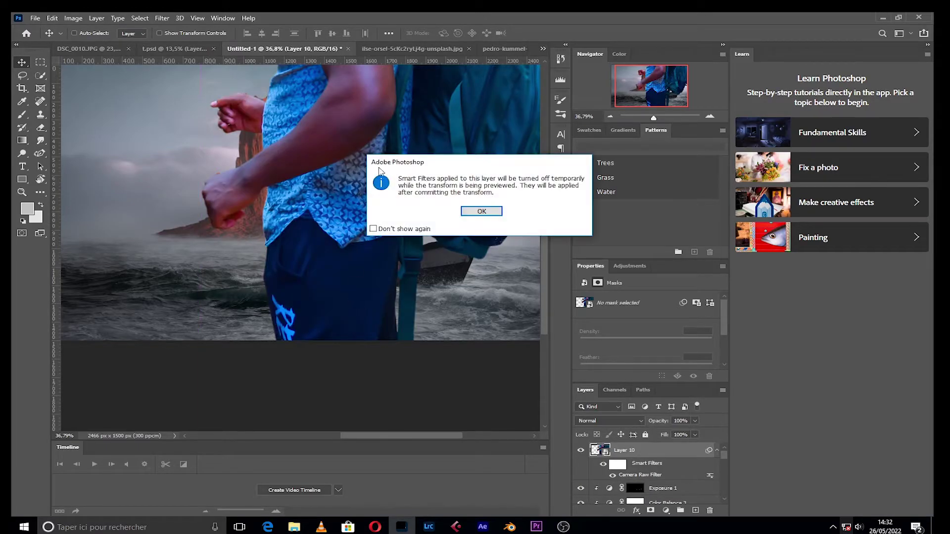
pyautogui.press('Return')
pyautogui.click(522, 31)
pyautogui.rightClick(625, 451)
pyautogui.click(682, 119)
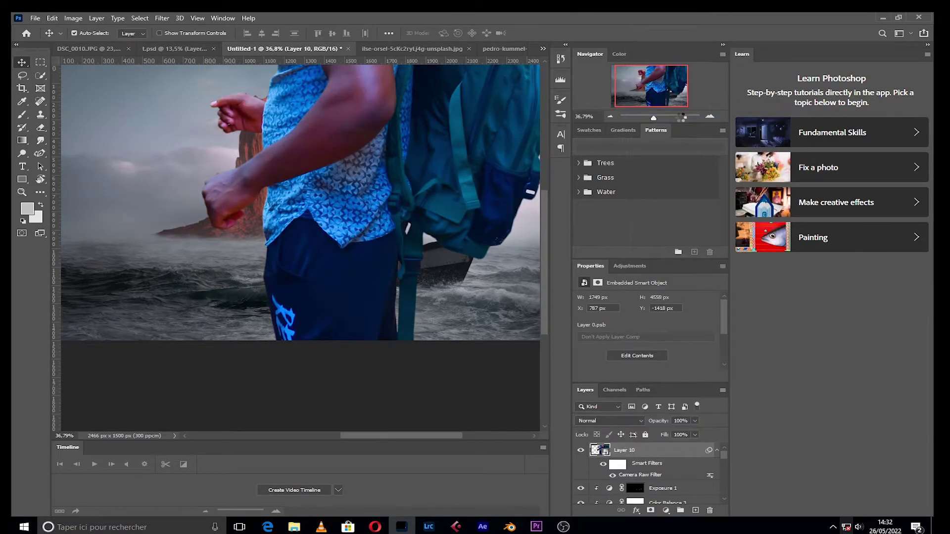
pyautogui.scroll(-3, 301, 248)
pyautogui.hotkey('ctrl', 'r')
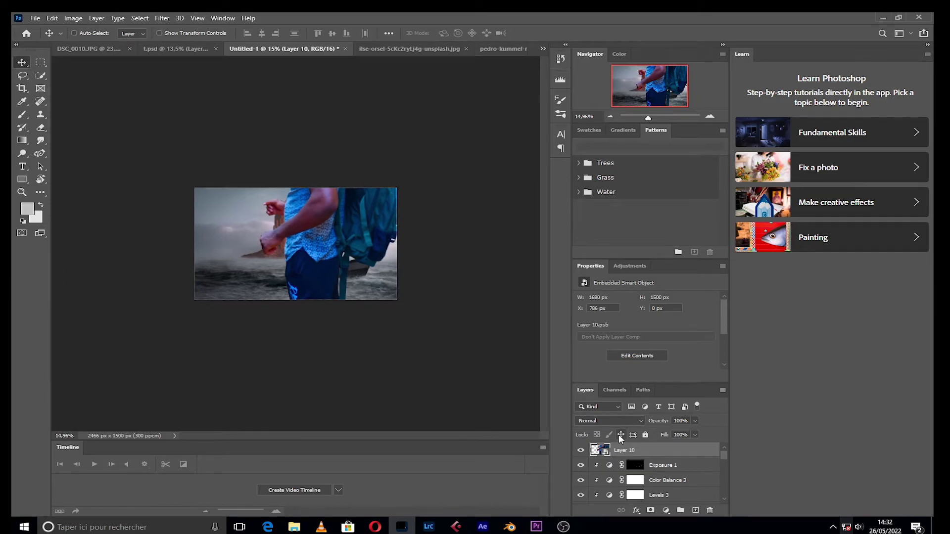
pyautogui.hotkey('ctrl', 'z')
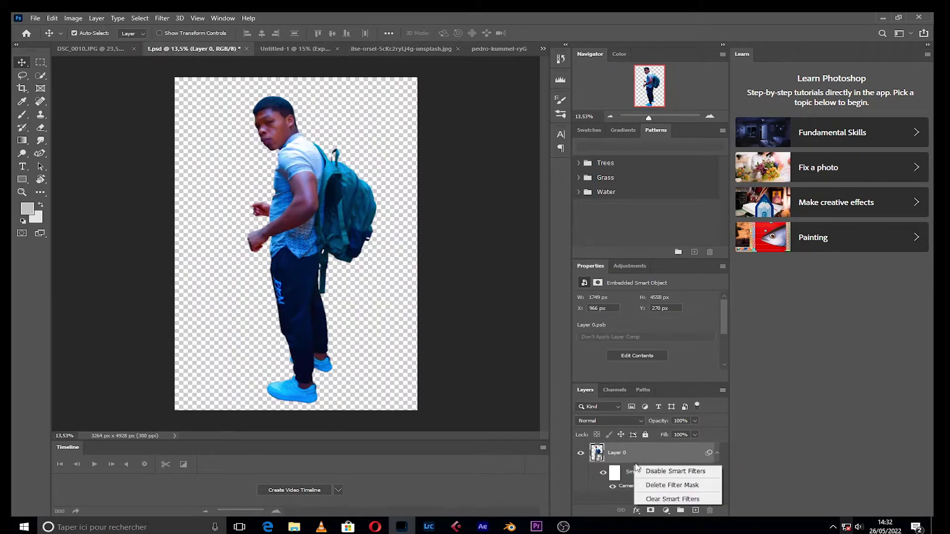
# Step: Bring the man cutout into the composite, shrinking and placing him on the boat
pyautogui.rightClick(653, 453)
pyautogui.press('Escape')
pyautogui.moveTo(281, 176); pyautogui.dragTo(304, 48)
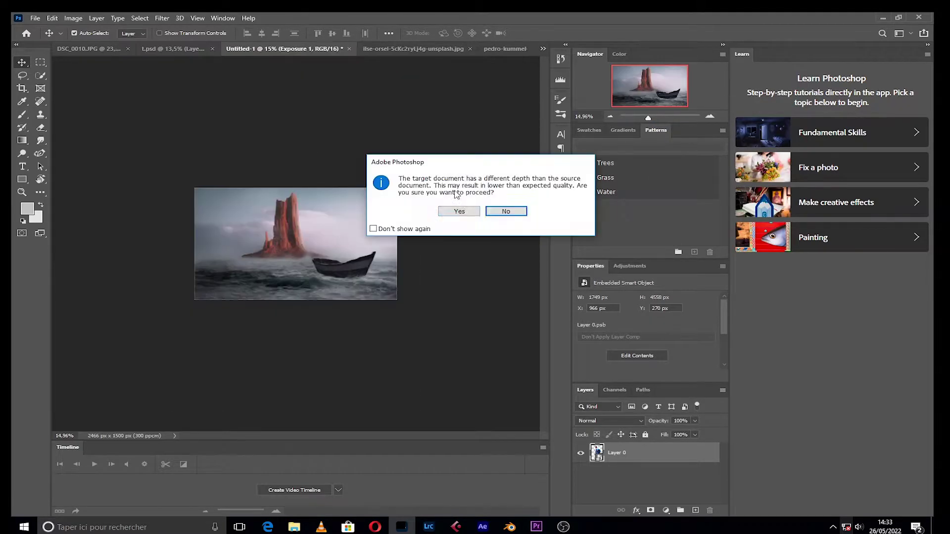
pyautogui.click(469, 214)
pyautogui.hotkey('ctrl', 't')
pyautogui.moveTo(148, 59); pyautogui.dragTo(317, 238)
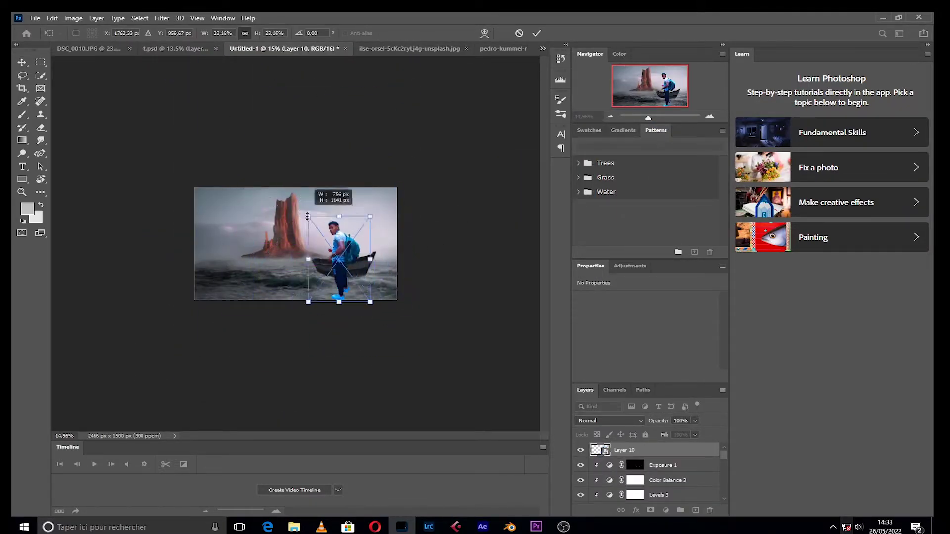
pyautogui.scroll(5, 437, 241)
pyautogui.rightClick(406, 256)
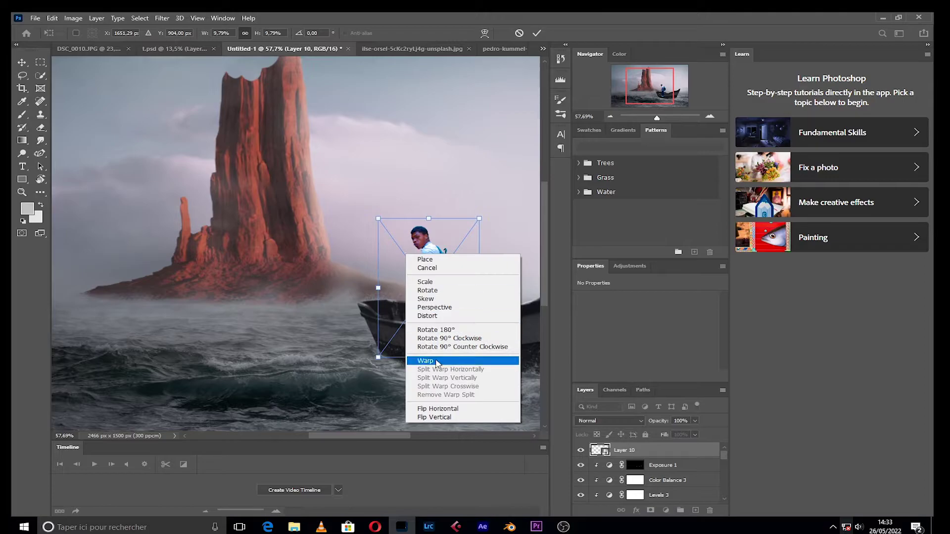
pyautogui.press('Escape')
pyautogui.press('Return')
# Step: Nudge the man slightly right and enlarge him a little in the boat
pyautogui.moveTo(432, 302); pyautogui.dragTo(443, 304)
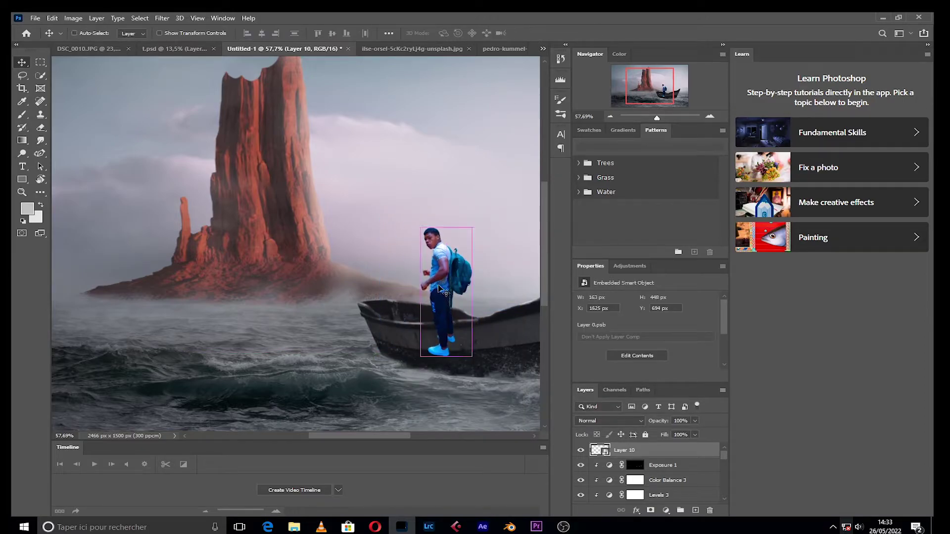
pyautogui.hotkey('ctrl', 't')
pyautogui.moveTo(472, 228); pyautogui.dragTo(491, 208)
pyautogui.press('Return')
pyautogui.moveTo(656, 117); pyautogui.dragTo(655, 118)
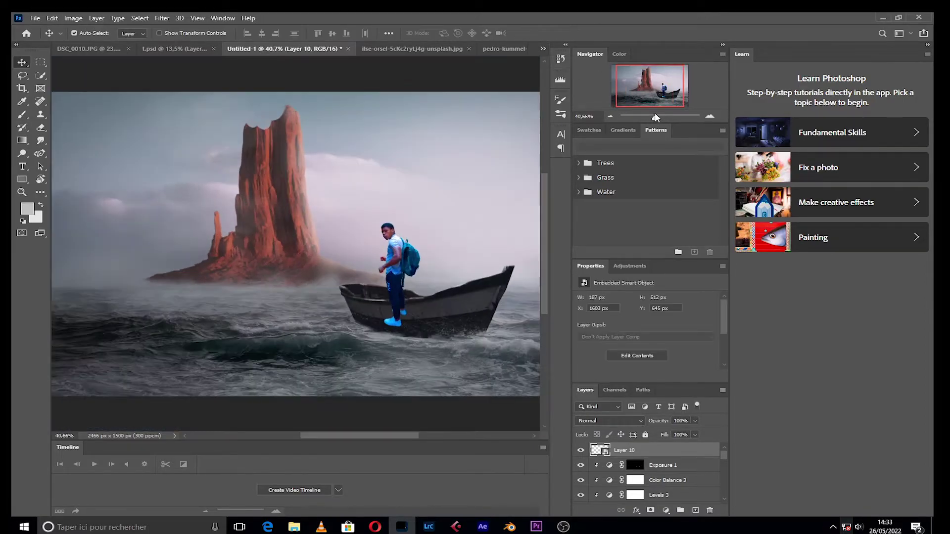
pyautogui.hotkey('ctrl', 't')
pyautogui.moveTo(436, 204); pyautogui.dragTo(443, 197)
pyautogui.press('Return')
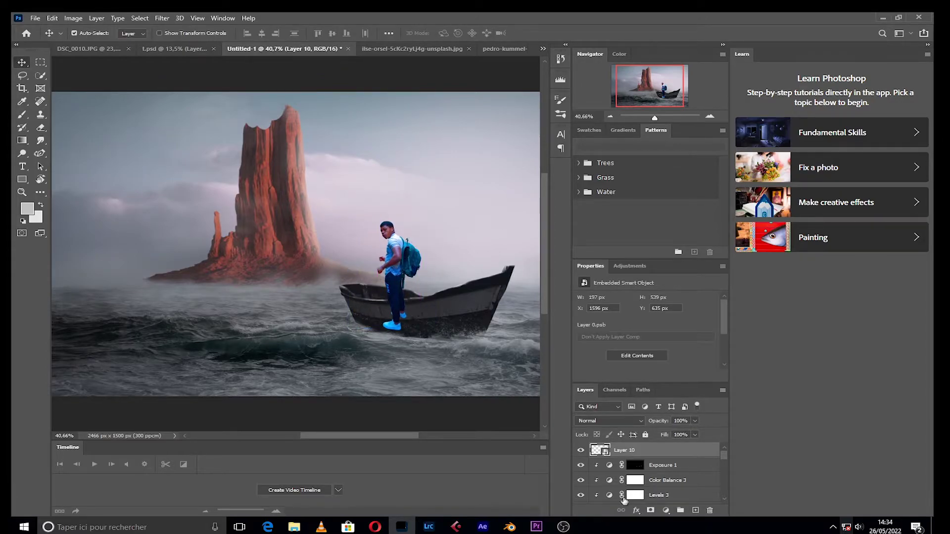
# Step: Add a layer mask to the man's layer and pick the Brush tool
pyautogui.click(651, 510)
pyautogui.moveTo(649, 86); pyautogui.dragTo(669, 88)
pyautogui.press('b')
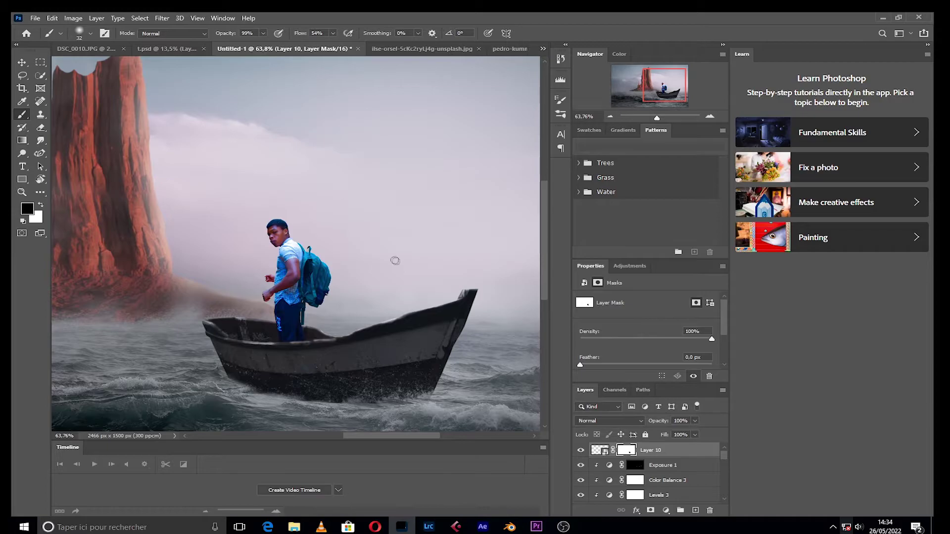
# Step: Enlarge the man slightly with Free Transform
pyautogui.moveTo(657, 117); pyautogui.dragTo(662, 82)
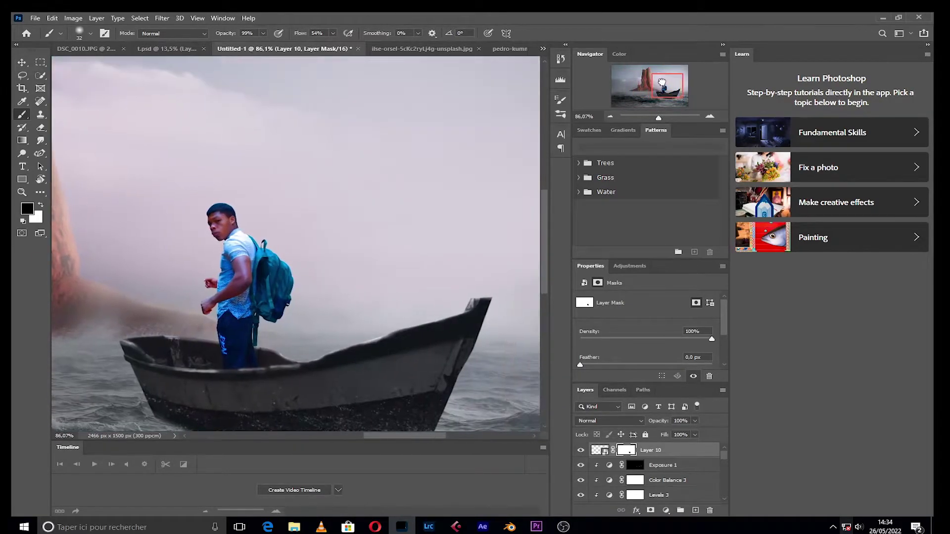
pyautogui.hotkey('ctrl', 't')
pyautogui.click(488, 218)
pyautogui.moveTo(153, 193); pyautogui.dragTo(140, 155)
pyautogui.press('Return')
# Step: Brush over the man's feet on his mask, then add a new empty layer
pyautogui.scroll(-3, 297, 248)
pyautogui.press('b')
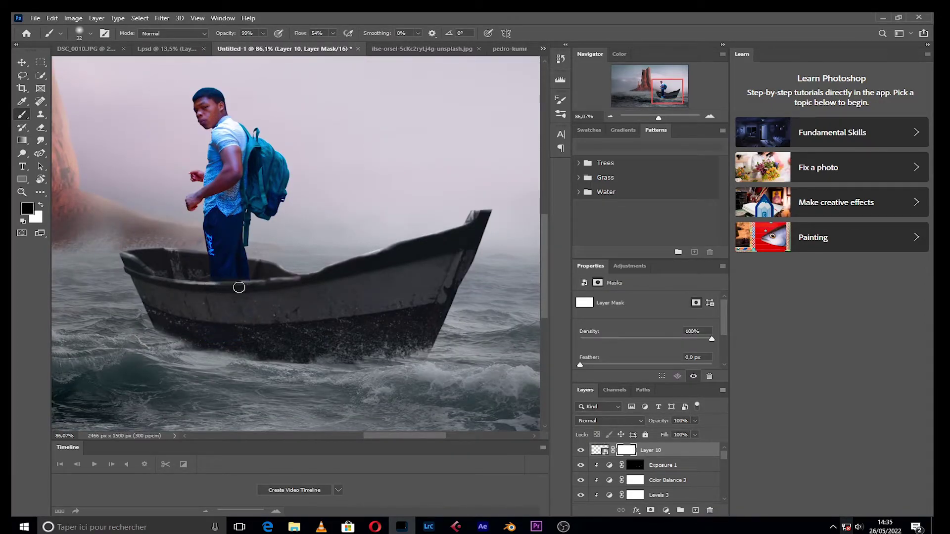
pyautogui.click(665, 118)
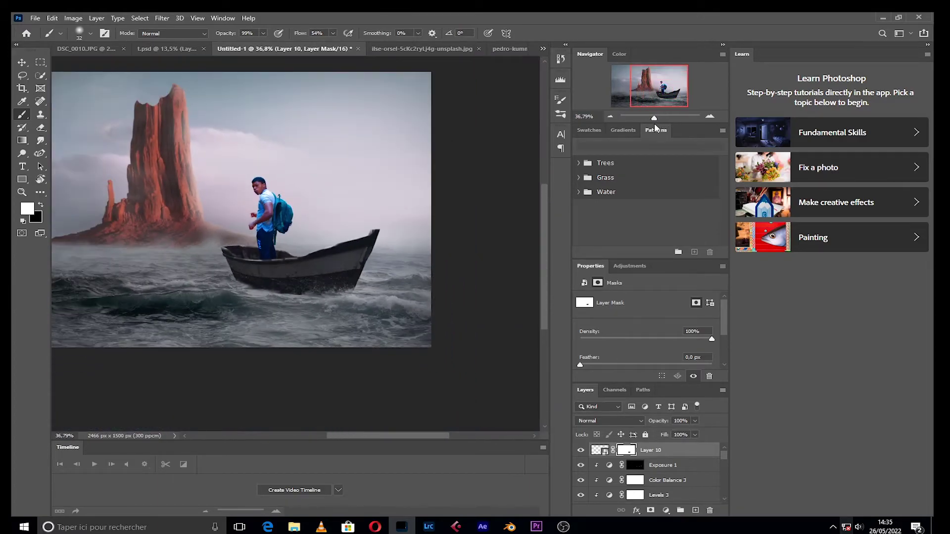
pyautogui.moveTo(666, 118); pyautogui.dragTo(657, 118)
pyautogui.rightClick(663, 448)
pyautogui.press('Escape')
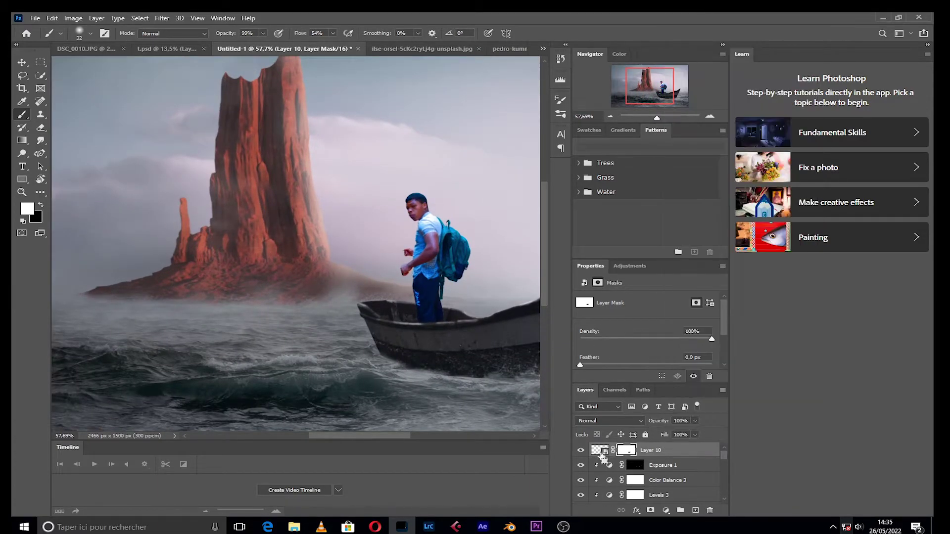
pyautogui.hotkey('ctrl', 'shift', 'alt', 'n')
# Step: Distort the man by pulling his top-left corner slightly inward
pyautogui.moveTo(623, 465); pyautogui.dragTo(624, 448)
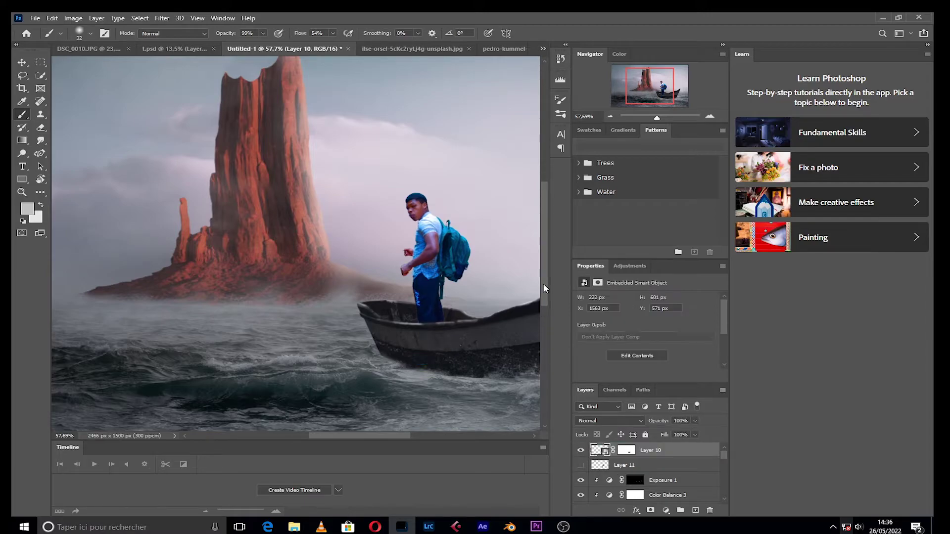
pyautogui.hotkey('ctrl', 't')
pyautogui.press('Return')
pyautogui.rightClick(447, 232)
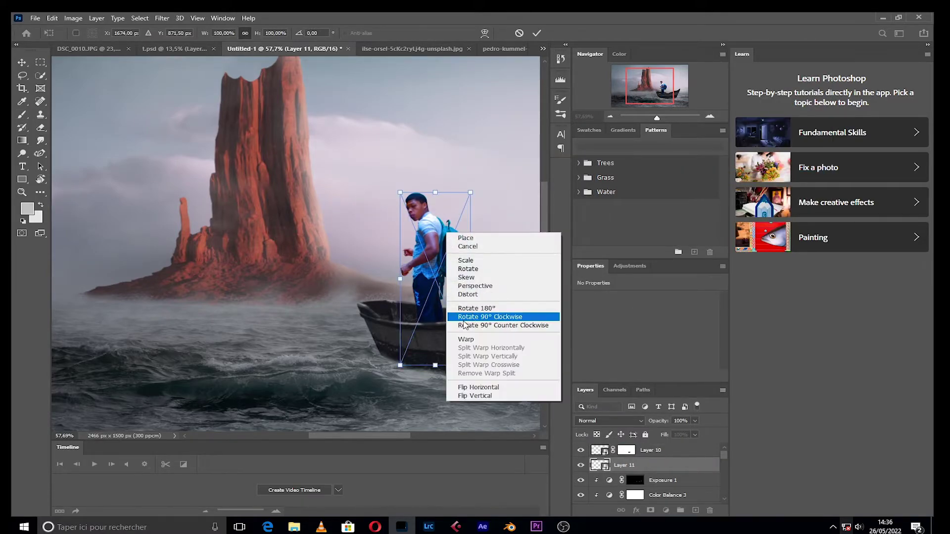
pyautogui.click(474, 295)
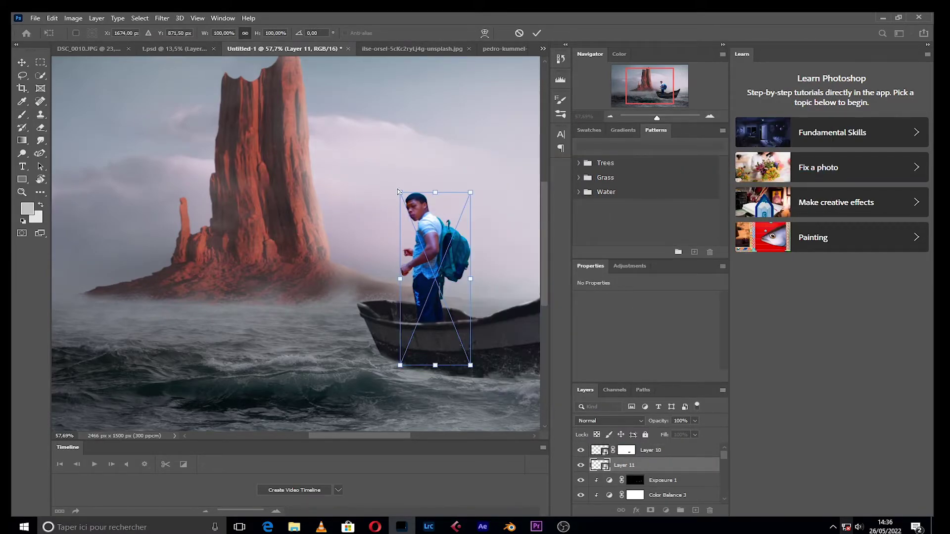
pyautogui.moveTo(400, 193); pyautogui.dragTo(406, 196)
pyautogui.press('Return')
# Step: Hide the empty Layer 11 and move the man's layer back above it
pyautogui.rightClick(586, 470)
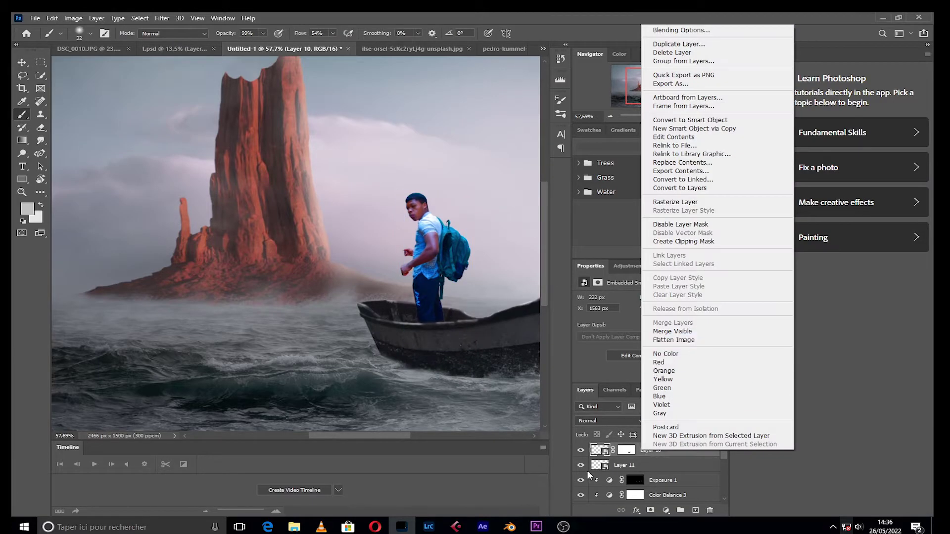
pyautogui.press('Escape')
pyautogui.click(581, 450)
pyautogui.click(604, 465)
pyautogui.press('b')
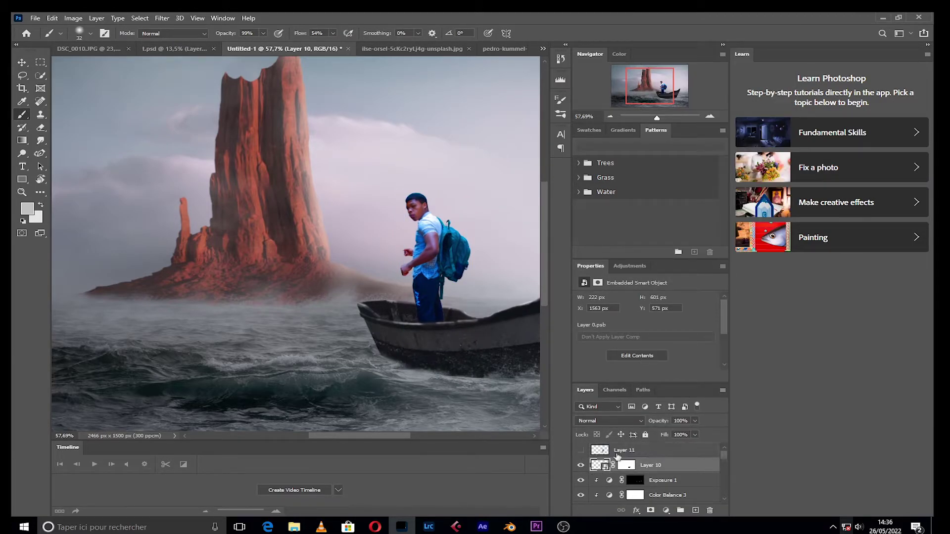
pyautogui.moveTo(646, 450); pyautogui.dragTo(645, 451)
# Step: Nudge the man slightly right and down in the boat and commit
pyautogui.rightClick(645, 450)
pyautogui.press('Escape')
pyautogui.hotkey('ctrl', 't')
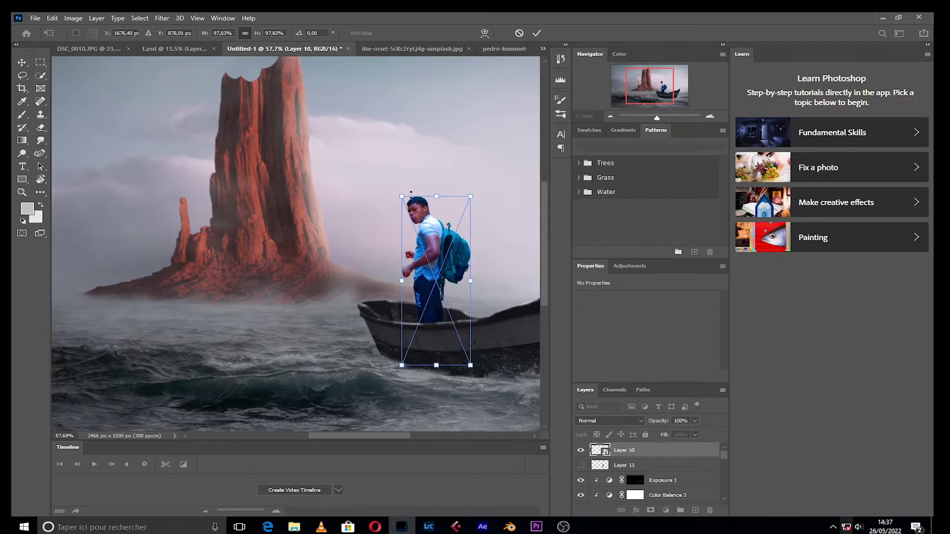
pyautogui.rightClick(419, 249)
pyautogui.press('Escape')
pyautogui.moveTo(422, 237); pyautogui.dragTo(420, 243)
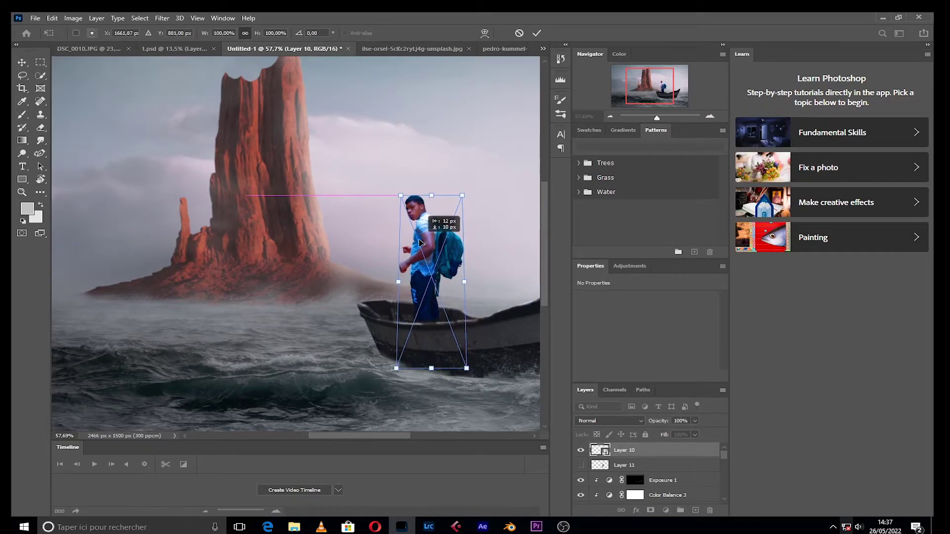
pyautogui.click(537, 32)
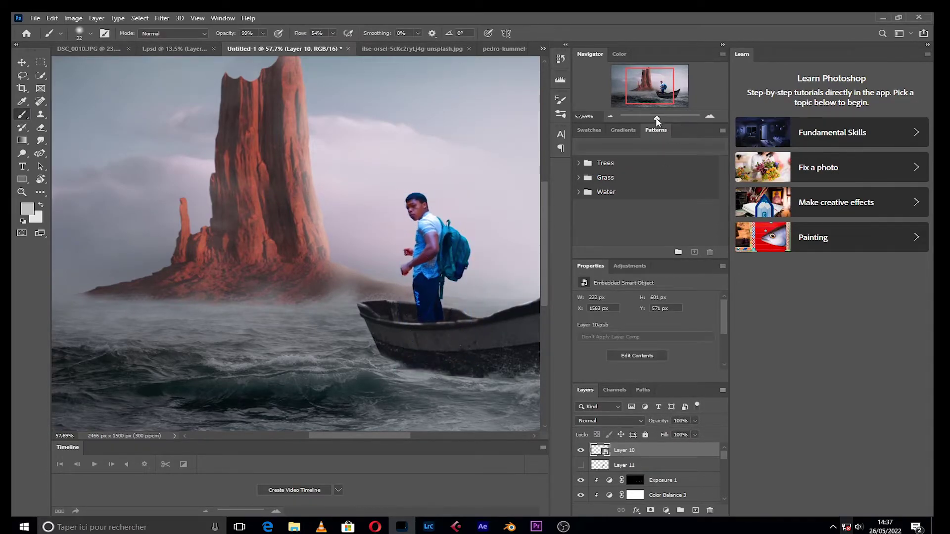
pyautogui.moveTo(657, 118); pyautogui.dragTo(659, 118)
pyautogui.moveTo(650, 85); pyautogui.dragTo(665, 90)
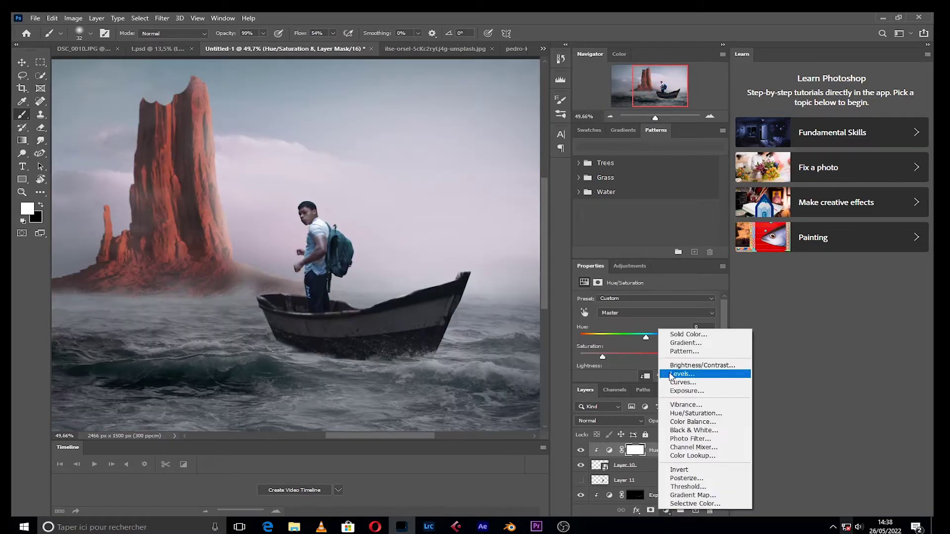
# Step: Add a Levels adjustment that darkens the man by lowering output white to about 113
pyautogui.click(678, 373)
pyautogui.moveTo(713, 338); pyautogui.dragTo(648, 338)
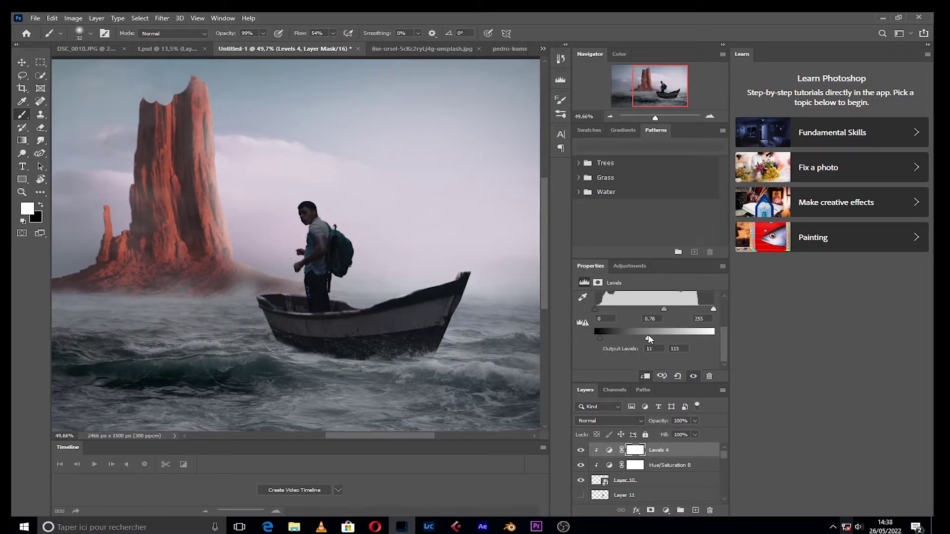
pyautogui.scroll(5, 317, 238)
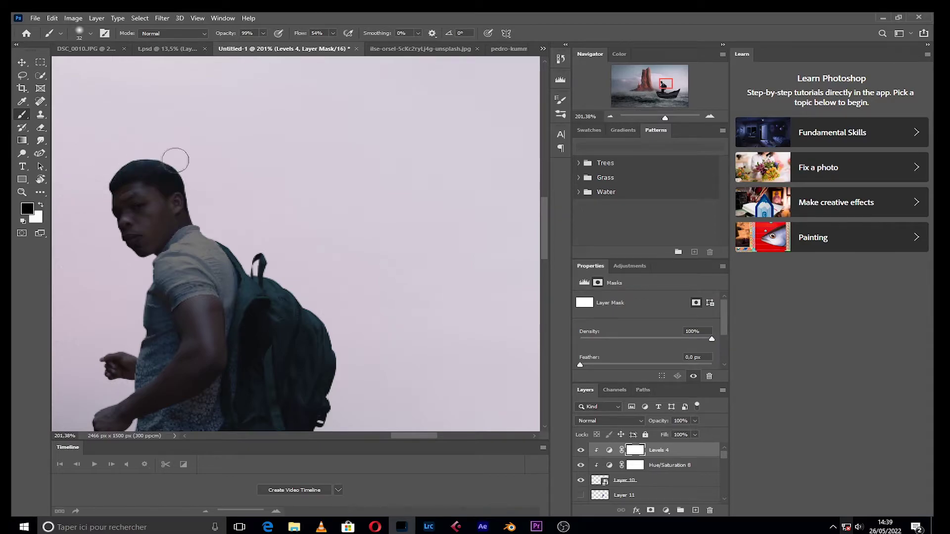
pyautogui.scroll(-3, 250, 296)
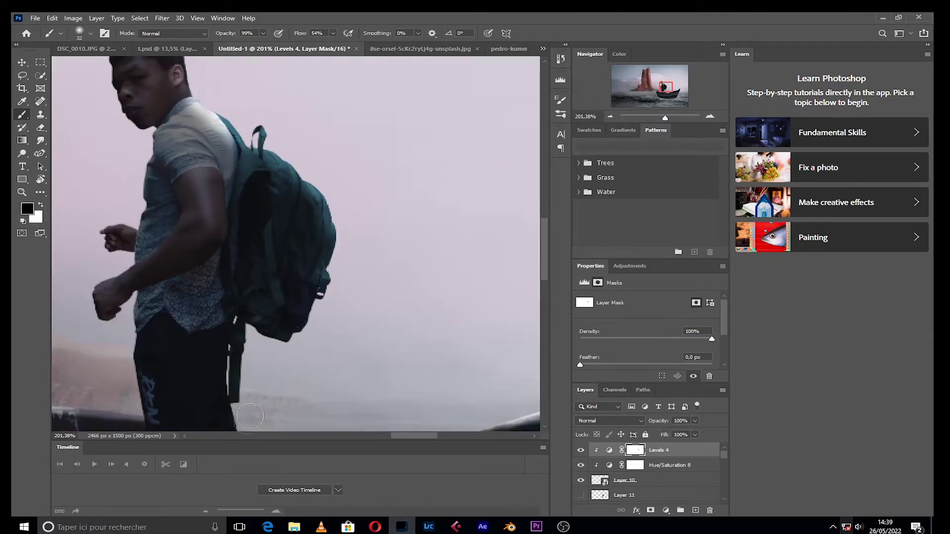
pyautogui.scroll(2, 135, 138)
pyautogui.scroll(-1, 96, 290)
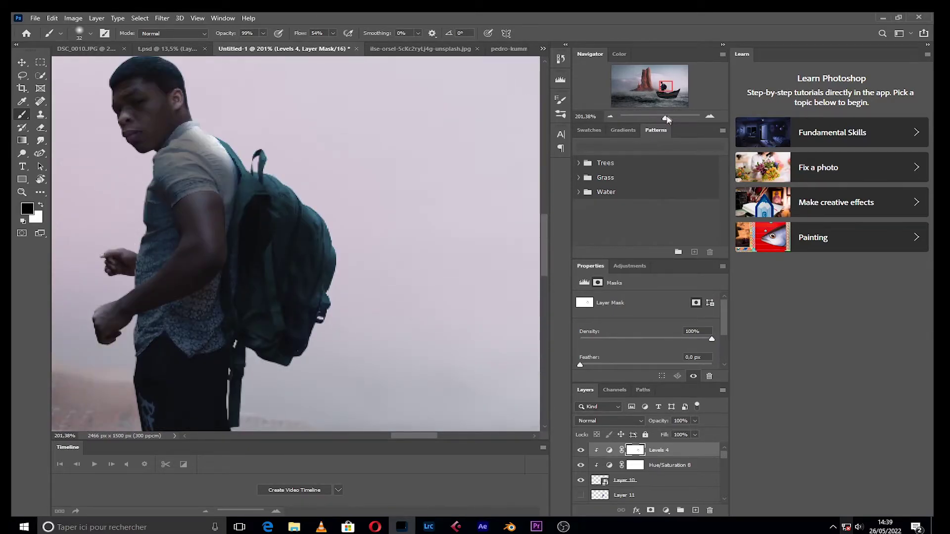
pyautogui.moveTo(666, 119); pyautogui.dragTo(665, 117)
# Step: Add a Color Balance adjustment shifting the man's midtones (+5, +1, +12)
pyautogui.click(666, 510)
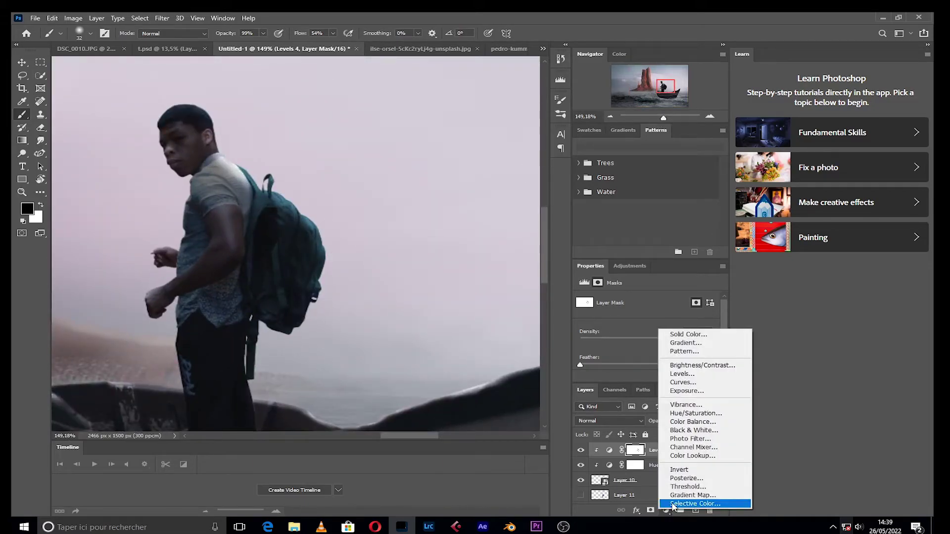
pyautogui.click(693, 414)
pyautogui.click(631, 337)
pyautogui.moveTo(632, 321); pyautogui.dragTo(634, 321)
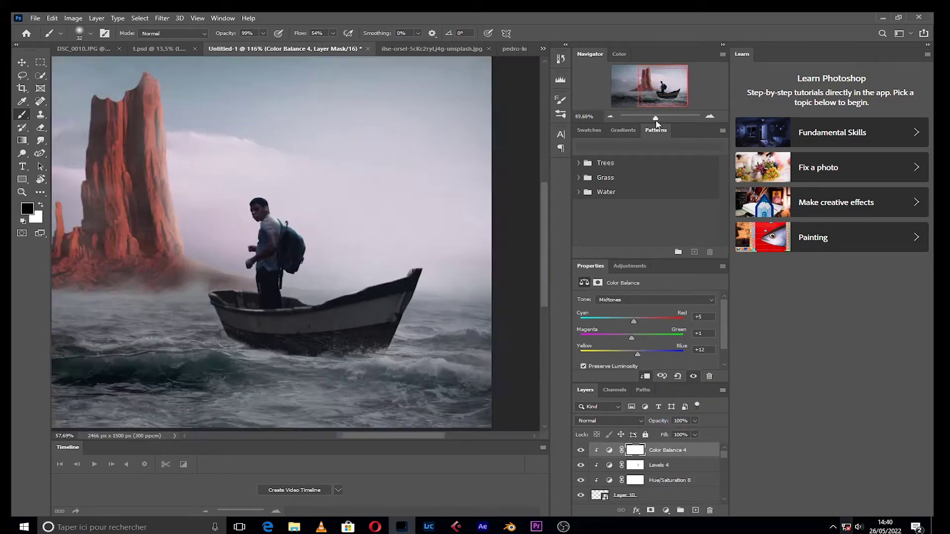
pyautogui.hotkey('ctrl', '0')
pyautogui.scroll(5, 517, 190)
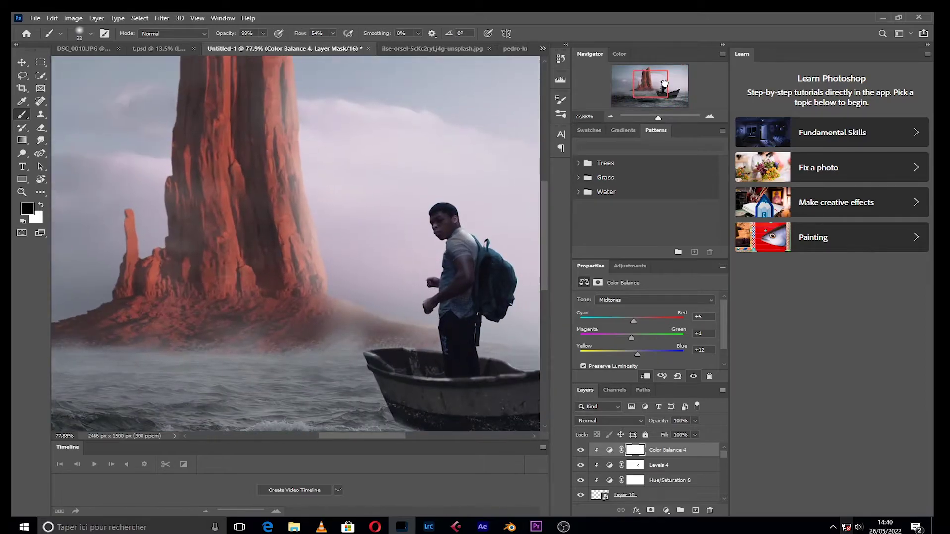
pyautogui.moveTo(517, 189); pyautogui.dragTo(340, 194)
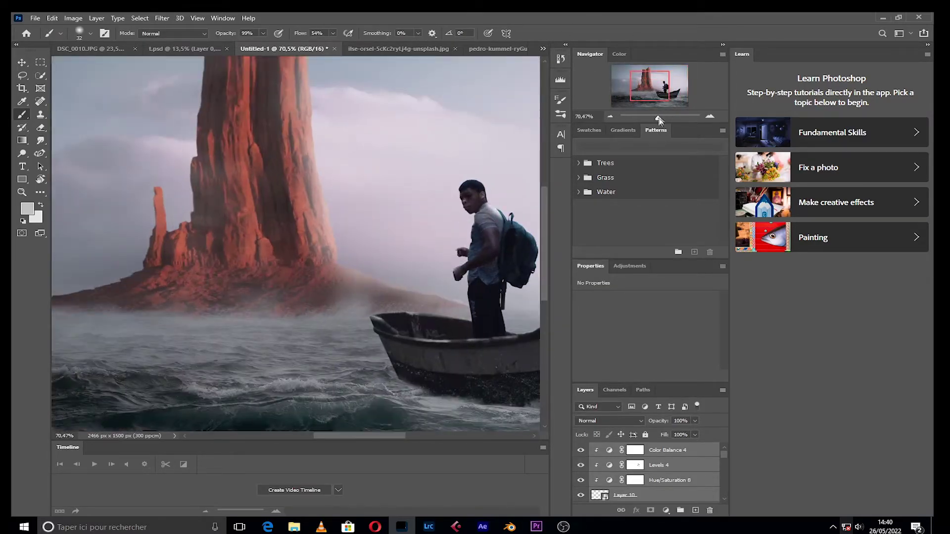
pyautogui.moveTo(660, 93)
pyautogui.mouseDown()
pyautogui.moveTo(677, 93)
pyautogui.moveTo(664, 117)
pyautogui.mouseUp()
# Step: Create a new layer, make the brush very small and sample the pale misty background colour
pyautogui.click(695, 510)
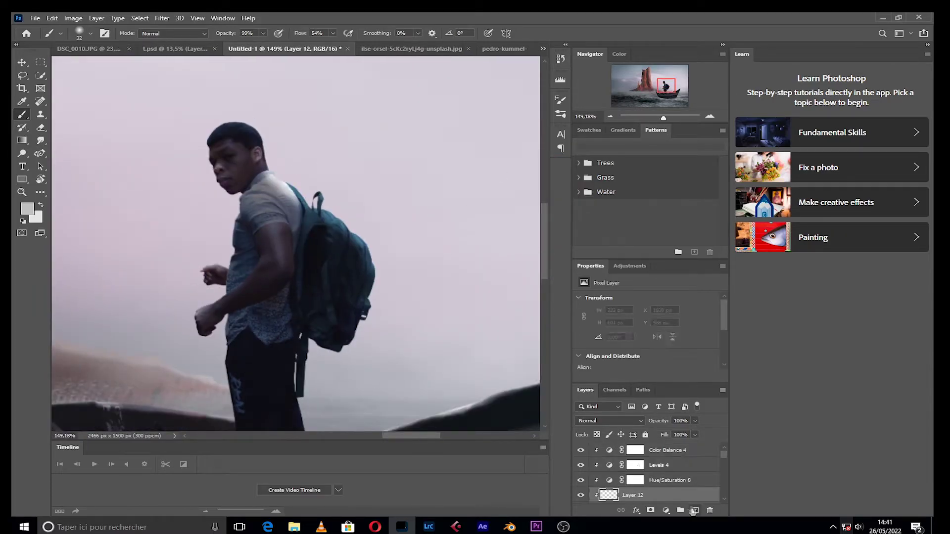
pyautogui.click(91, 33)
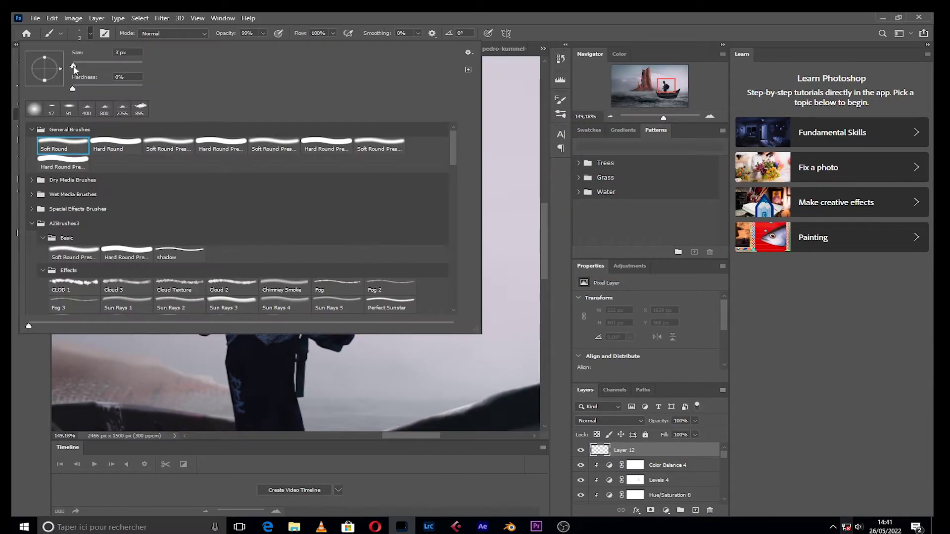
pyautogui.click(64, 149)
pyautogui.moveTo(664, 118)
pyautogui.mouseDown()
pyautogui.moveTo(671, 117)
pyautogui.moveTo(661, 82)
pyautogui.mouseUp()
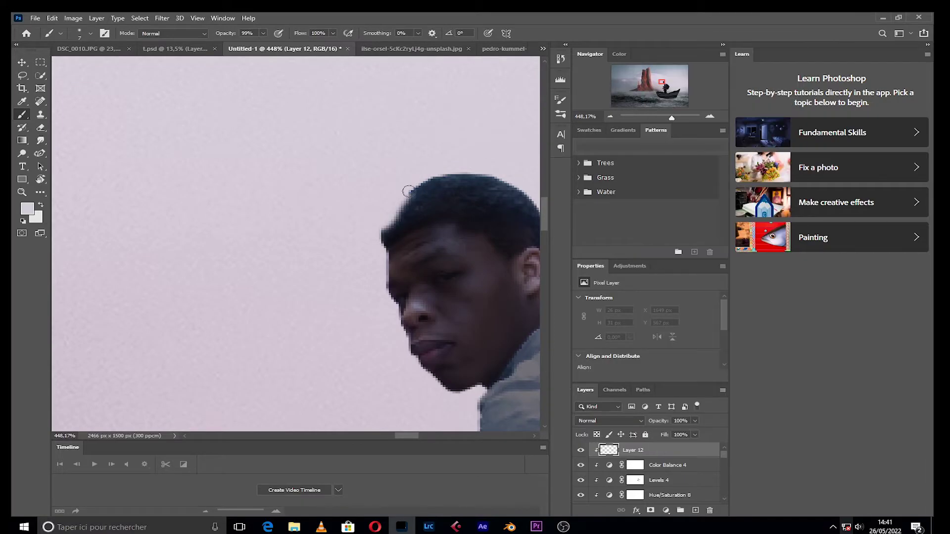
pyautogui.moveTo(406, 246); pyautogui.dragTo(211, 251)
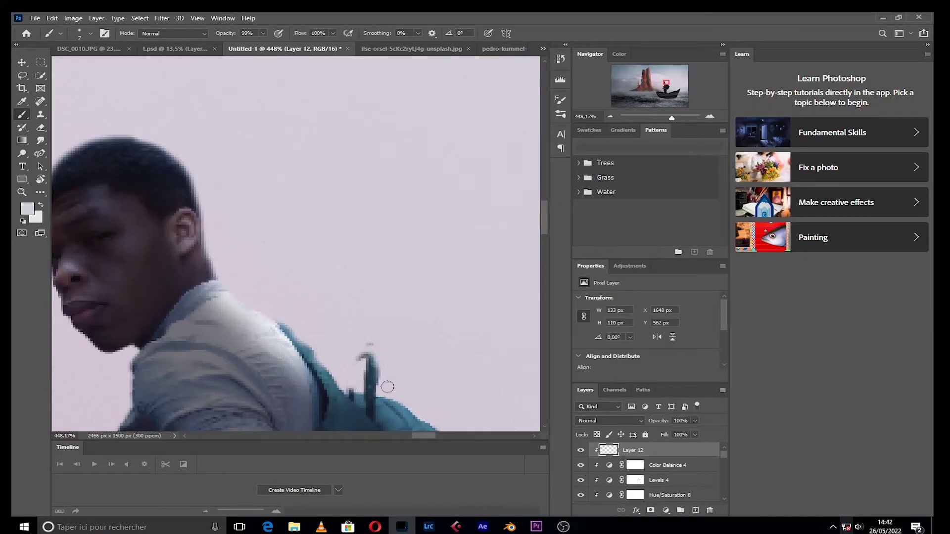
pyautogui.scroll(-3, 387, 386)
pyautogui.moveTo(297, 198); pyautogui.dragTo(460, 267)
pyautogui.click(28, 208)
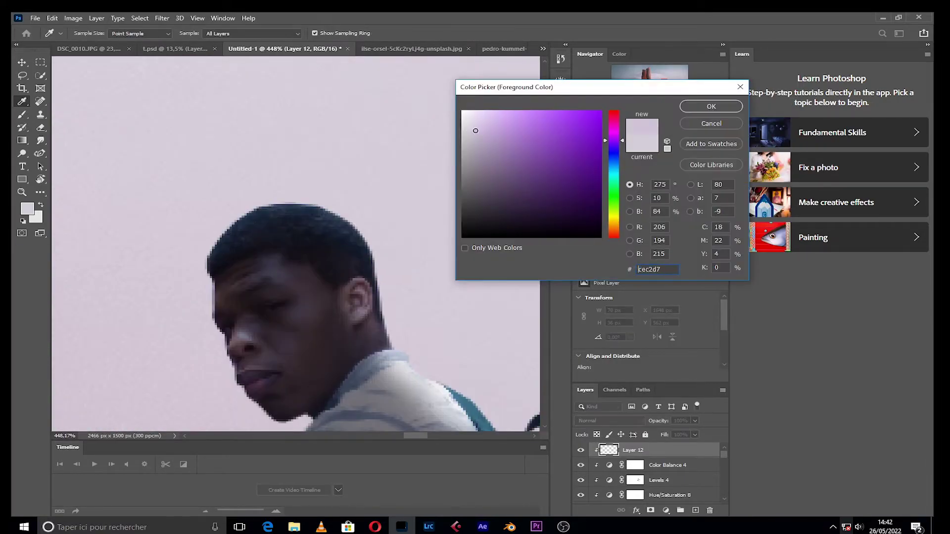
pyautogui.press('Return')
pyautogui.press('b')
# Step: Paint light rim strokes along the man's hair, head, shoulder, sleeve and backpack edges
pyautogui.moveTo(355, 226); pyautogui.dragTo(381, 309)
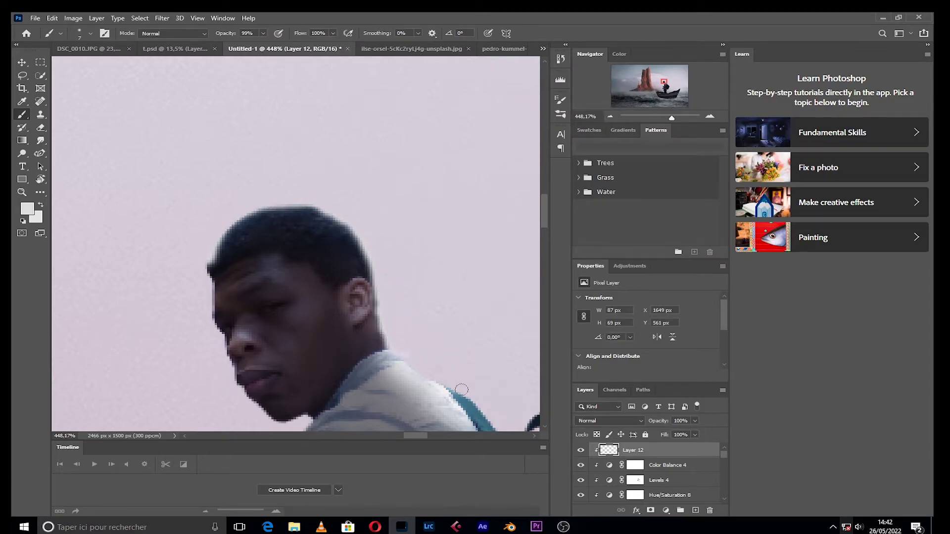
pyautogui.moveTo(461, 390); pyautogui.dragTo(119, 252)
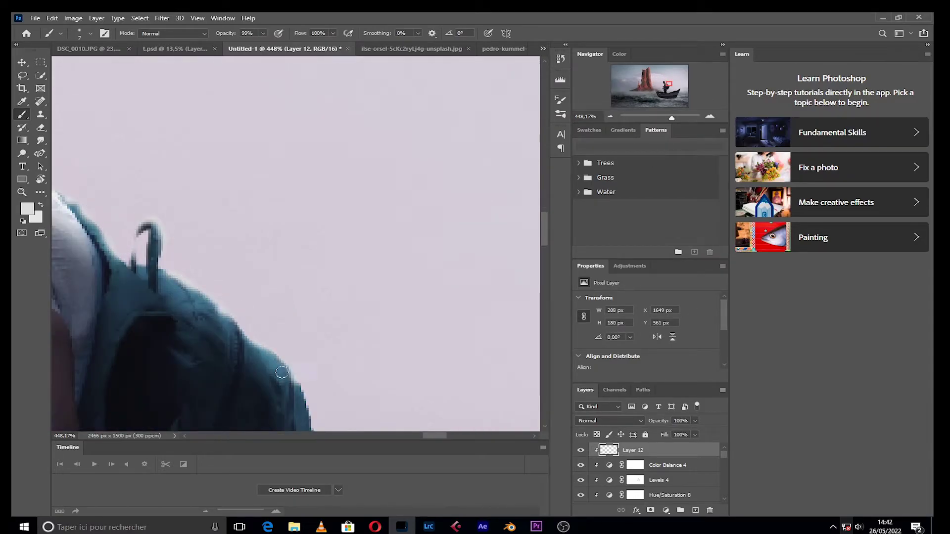
pyautogui.moveTo(282, 372)
pyautogui.mouseDown()
pyautogui.moveTo(238, 223)
pyautogui.moveTo(149, 208)
pyautogui.moveTo(86, 127)
pyautogui.mouseUp()
pyautogui.moveTo(107, 223)
pyautogui.mouseDown()
pyautogui.moveTo(103, 357)
pyautogui.moveTo(79, 198)
pyautogui.mouseUp()
pyautogui.moveTo(99, 267); pyautogui.dragTo(119, 381)
pyautogui.moveTo(654, 94); pyautogui.dragTo(663, 82)
pyautogui.moveTo(420, 269); pyautogui.dragTo(519, 342)
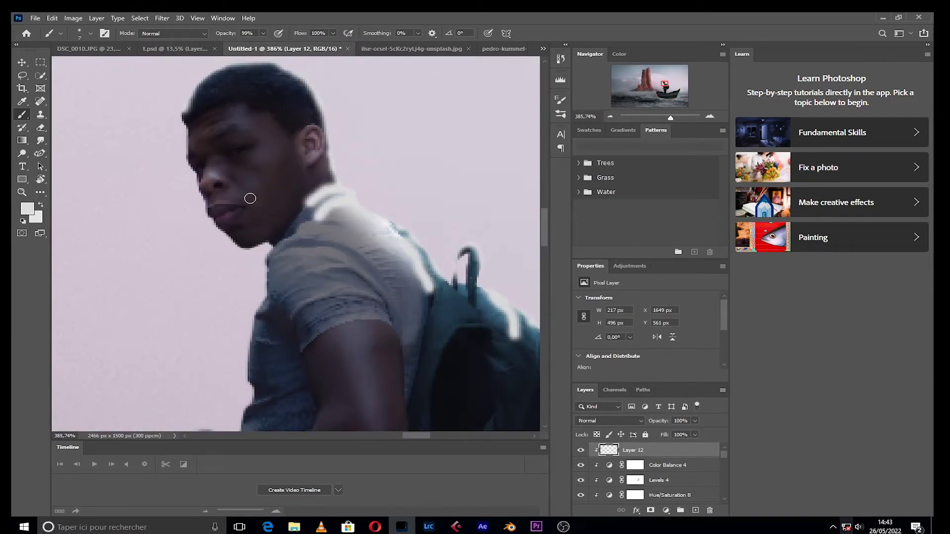
pyautogui.moveTo(388, 295); pyautogui.dragTo(322, 265)
pyautogui.moveTo(317, 297); pyautogui.dragTo(385, 299)
pyautogui.moveTo(188, 112); pyautogui.dragTo(184, 132)
# Step: Add a light stroke along the backpack edge, set flow to 8 and add a layer mask
pyautogui.scroll(-3, 237, 249)
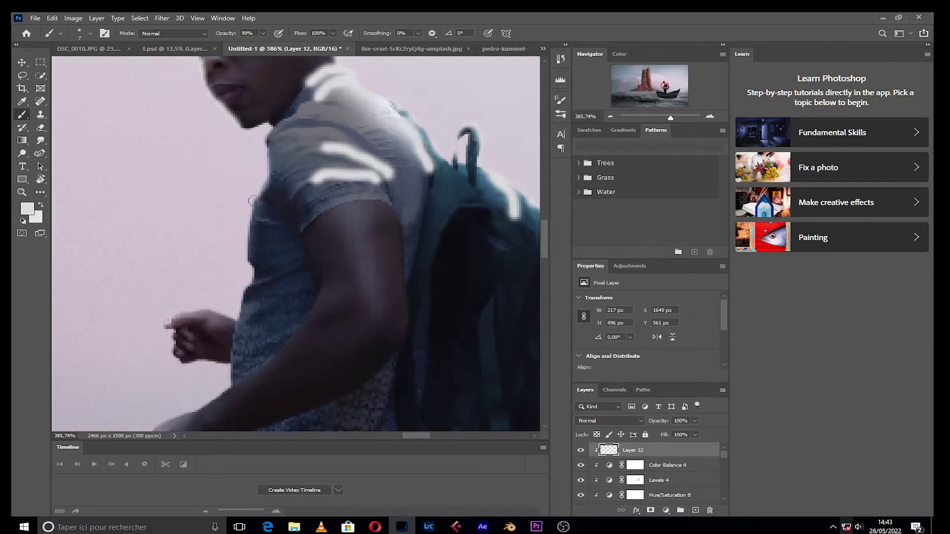
pyautogui.moveTo(257, 149); pyautogui.dragTo(160, 330)
pyautogui.scroll(-3, 257, 316)
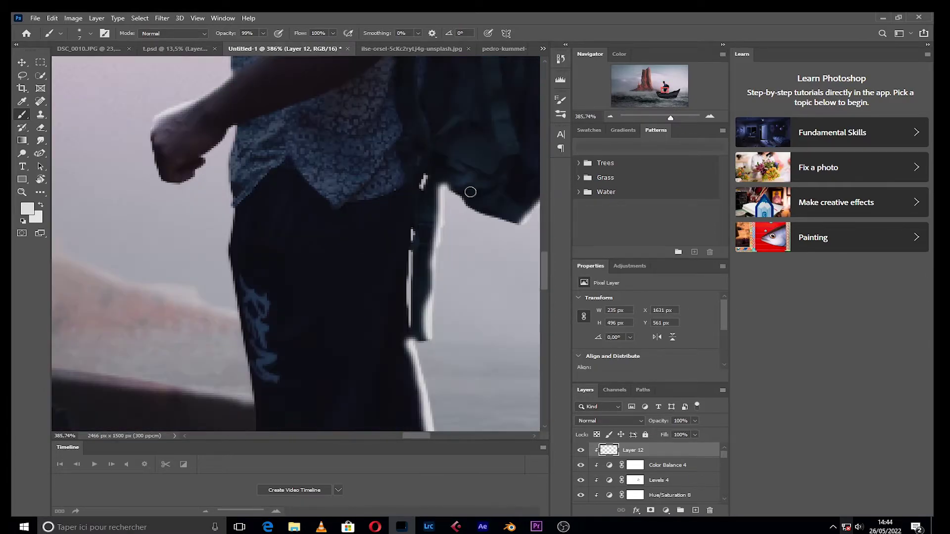
pyautogui.hscroll(5, 470, 193)
pyautogui.moveTo(289, 284); pyautogui.dragTo(309, 220)
pyautogui.scroll(-2, 276, 189)
pyautogui.scroll(-5, 270, 202)
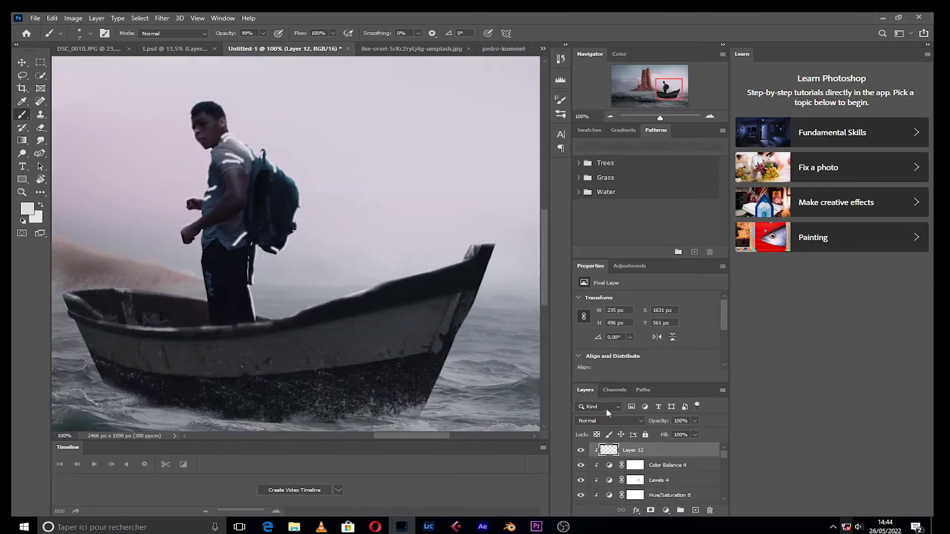
pyautogui.write('8')
pyautogui.scroll(5, 164, 60)
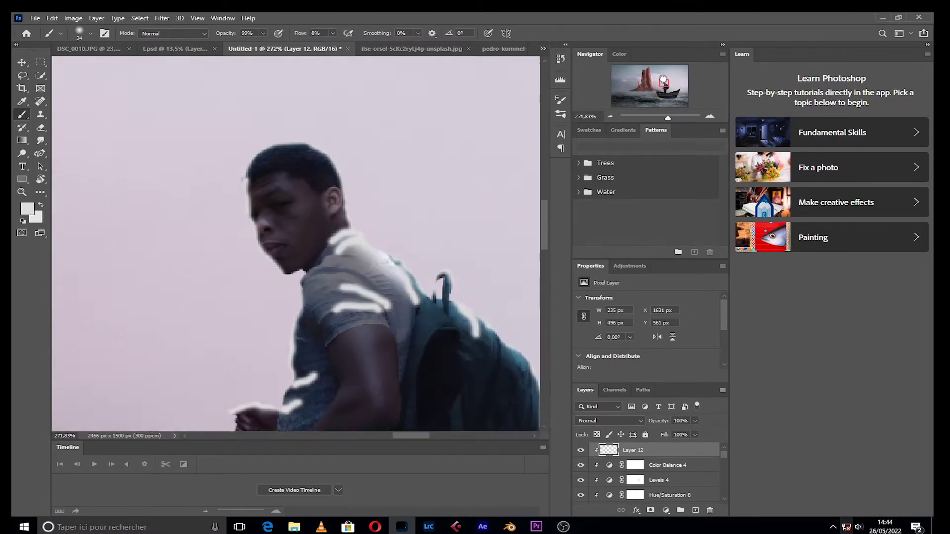
pyautogui.click(650, 510)
# Step: Paint black on Layer 12's mask to soften the highlight strokes on the man
pyautogui.press('d')
pyautogui.moveTo(310, 206); pyautogui.dragTo(317, 345)
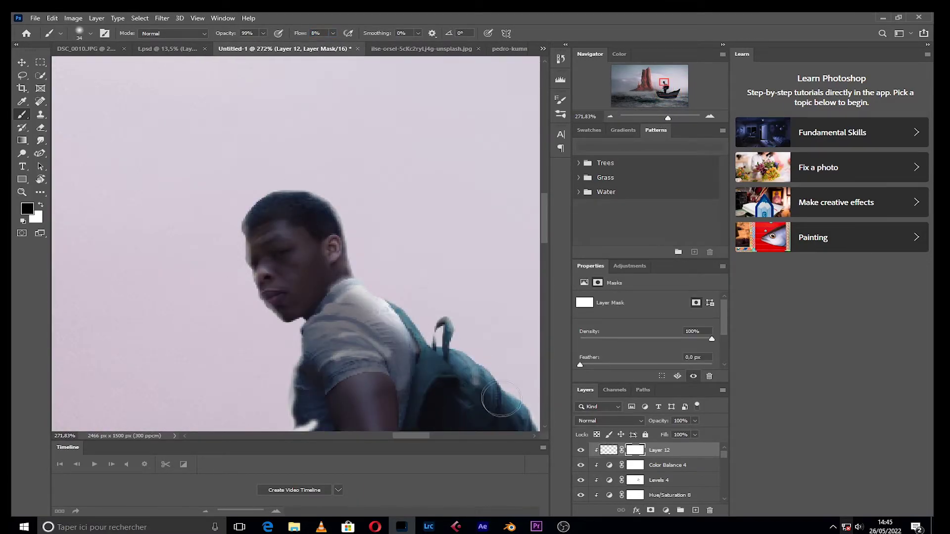
pyautogui.scroll(-2, 309, 354)
pyautogui.scroll(-3, 308, 355)
pyautogui.scroll(-5, 309, 355)
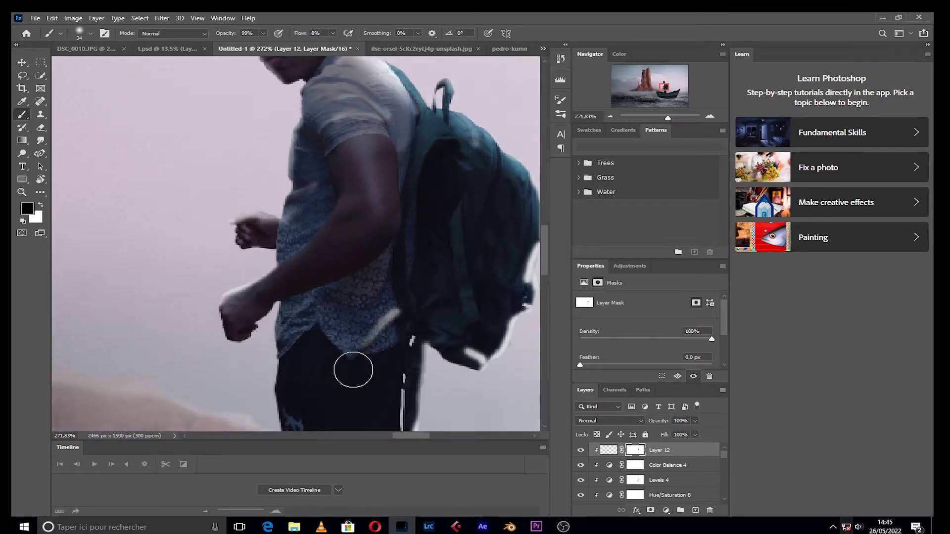
pyautogui.hscroll(5, 297, 347)
pyautogui.scroll(-2, 130, 352)
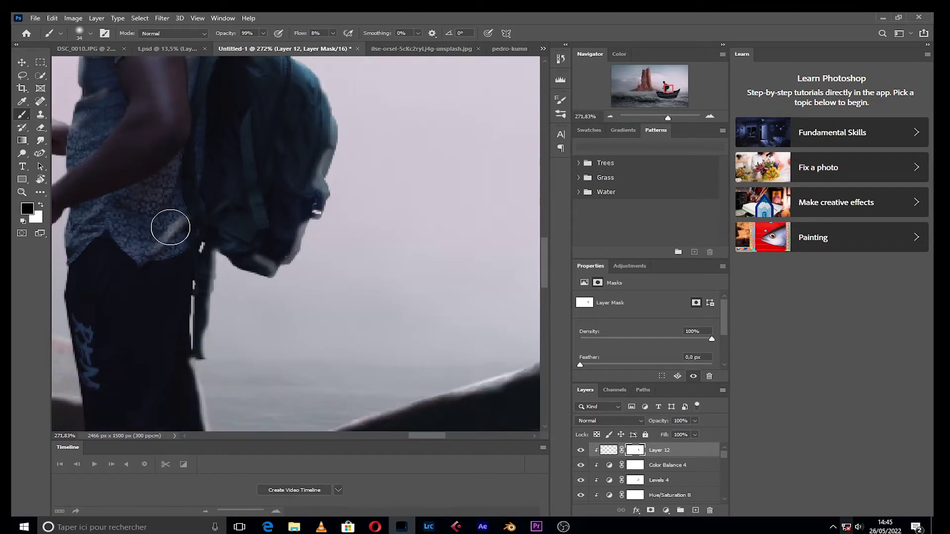
pyautogui.scroll(-2, 169, 223)
pyautogui.scroll(-2, 319, 91)
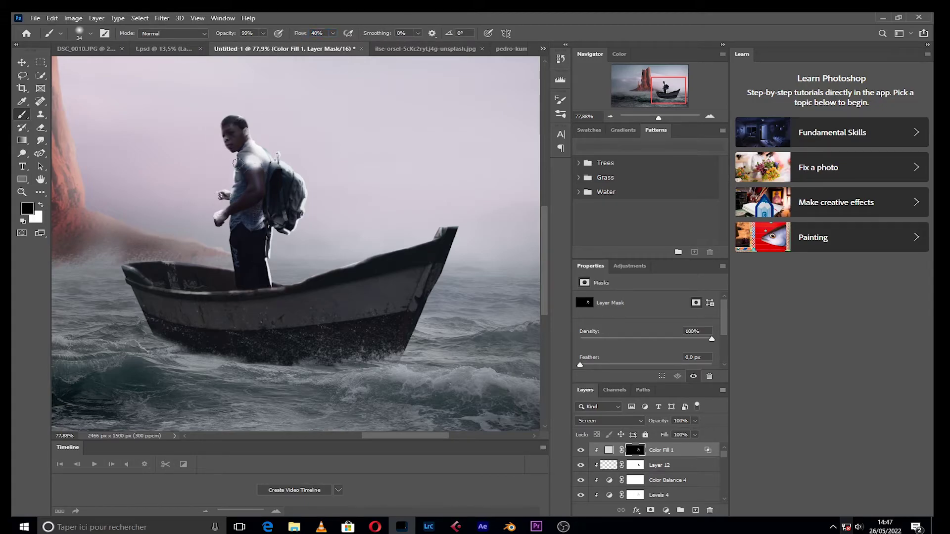
# Step: Add a Hue/Saturation adjustment (Saturation -42) for the man and a Levels adjustment above it
pyautogui.moveTo(238, 164); pyautogui.dragTo(263, 149)
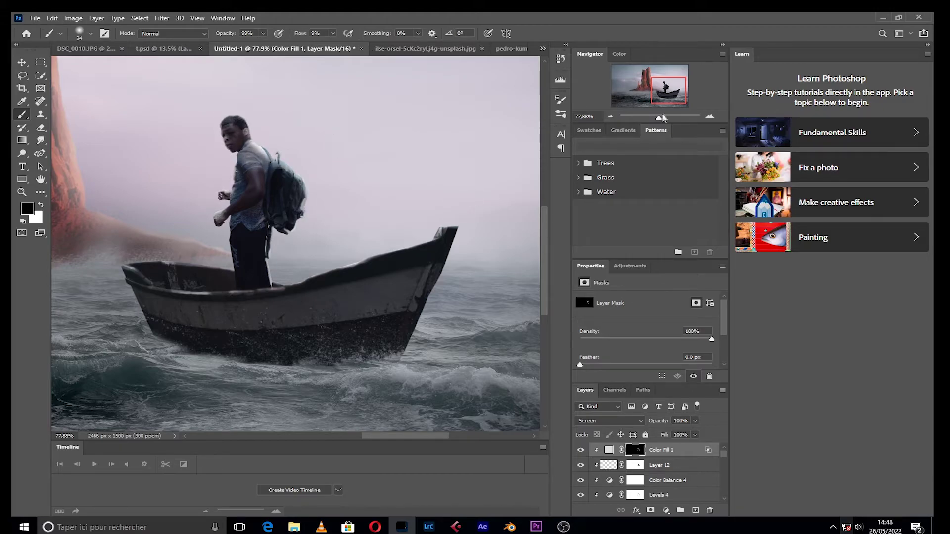
pyautogui.moveTo(663, 118); pyautogui.dragTo(667, 117)
pyautogui.click(666, 510)
pyautogui.click(665, 425)
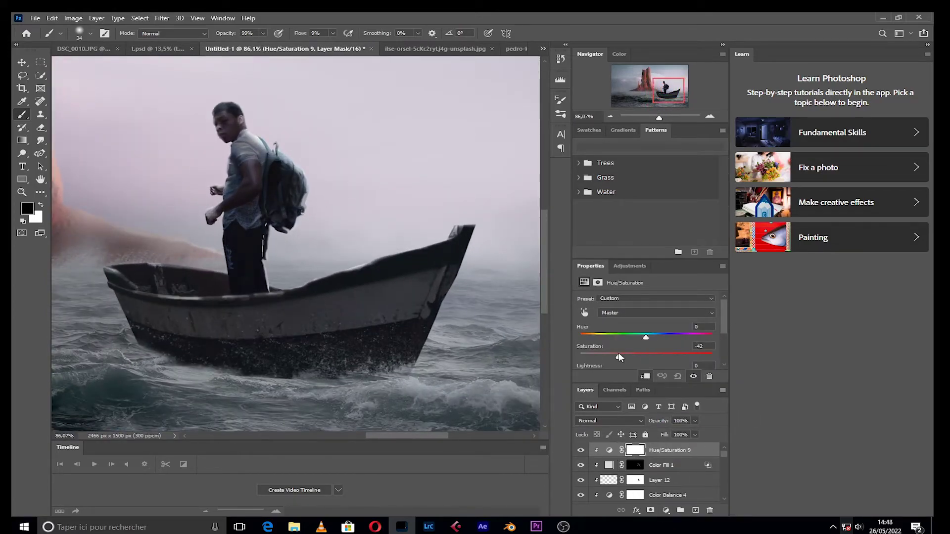
pyautogui.click(666, 510)
pyautogui.click(677, 371)
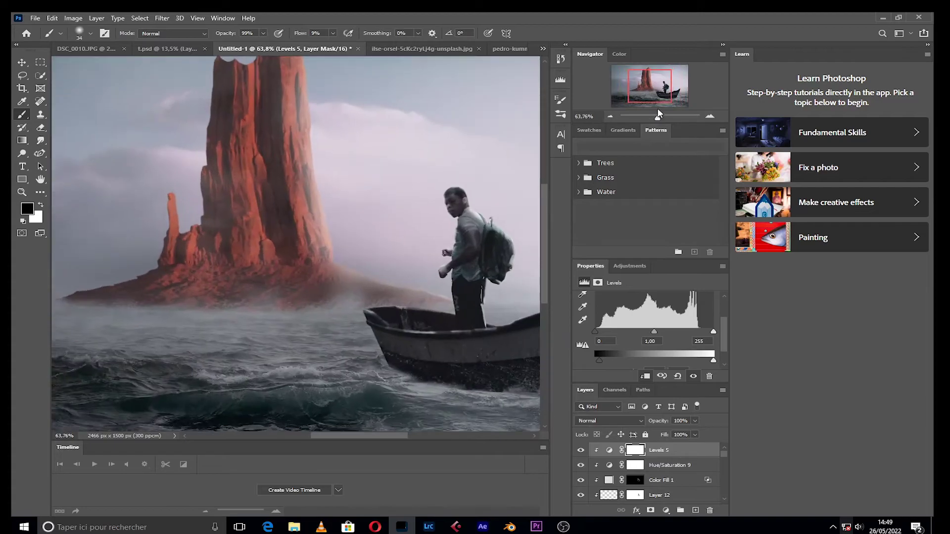
# Step: Set the brush size to 14 and create a new empty layer
pyautogui.moveTo(659, 118); pyautogui.dragTo(656, 117)
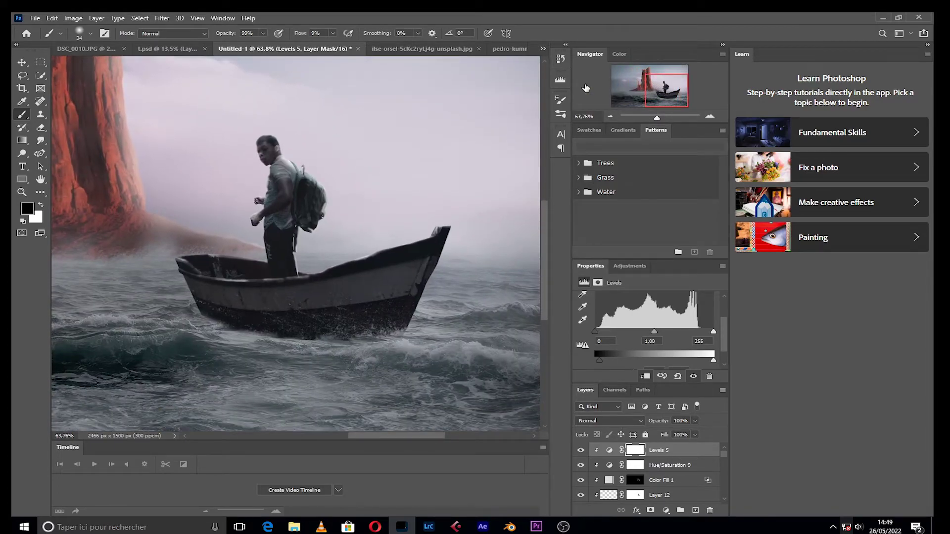
pyautogui.moveTo(633, 74)
pyautogui.mouseDown()
pyautogui.moveTo(668, 88)
pyautogui.moveTo(659, 117)
pyautogui.mouseUp()
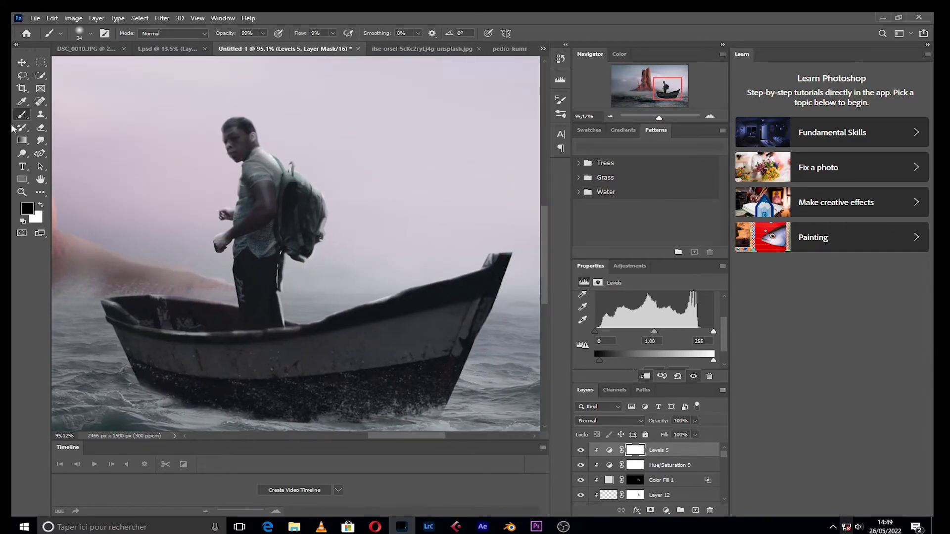
pyautogui.click(90, 34)
pyautogui.write('14')
pyautogui.press('Return')
pyautogui.hotkey('ctrl', 'shift', 'alt', 'n')
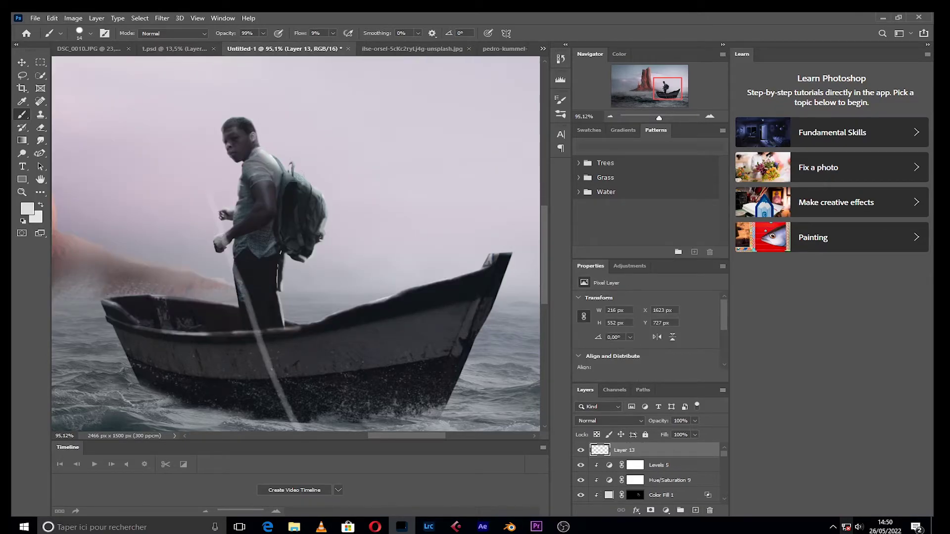
# Step: Undo a trial pole stroke, add a Solid Color fill and draw the pole path from his hand
pyautogui.moveTo(227, 275); pyautogui.dragTo(306, 411)
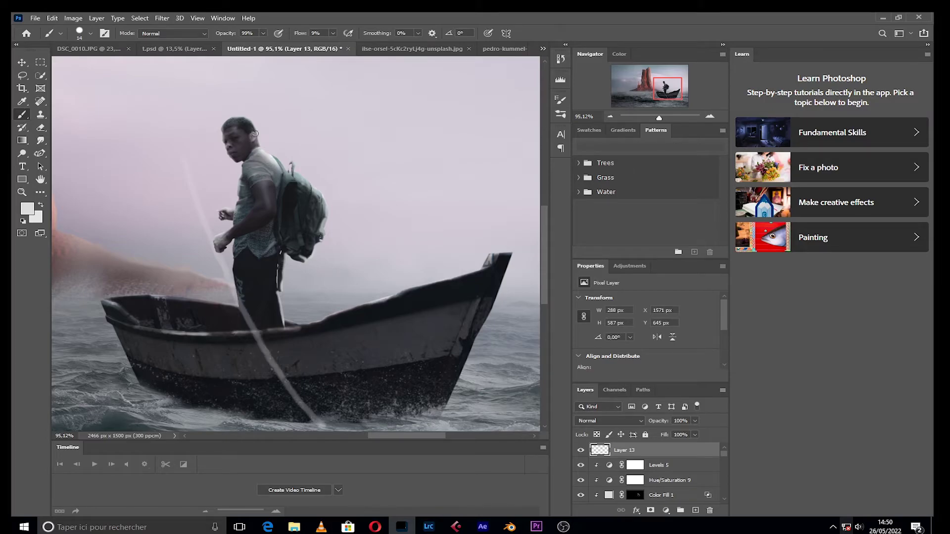
pyautogui.hotkey('ctrl', 'z')
pyautogui.press('p')
pyautogui.hotkey('ctrl', 'z')
pyautogui.click(666, 510)
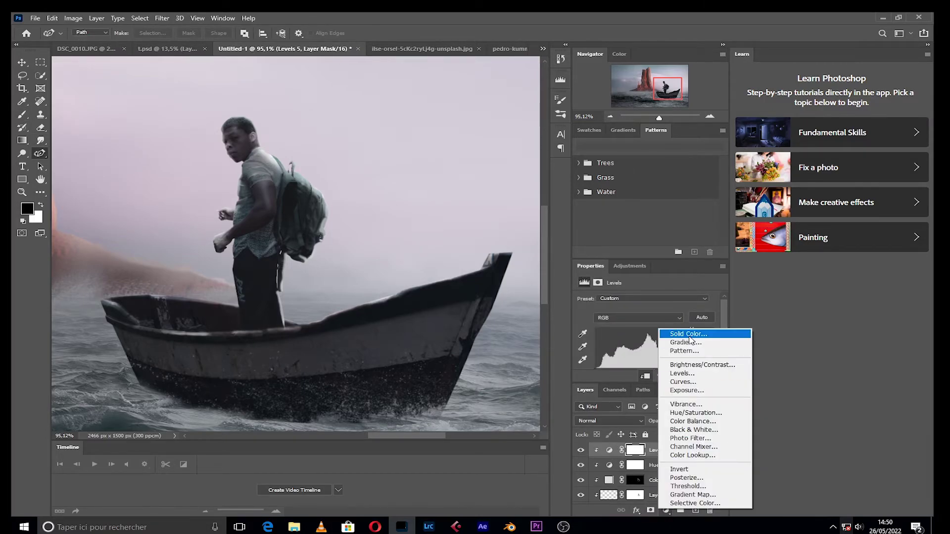
pyautogui.click(663, 334)
pyautogui.click(226, 243)
pyautogui.click(322, 431)
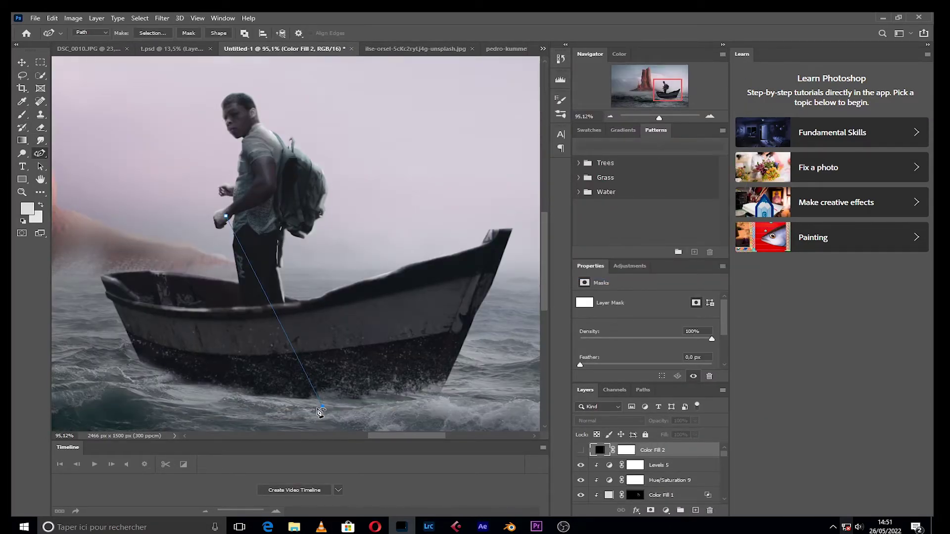
pyautogui.hotkey('shift', 'p')
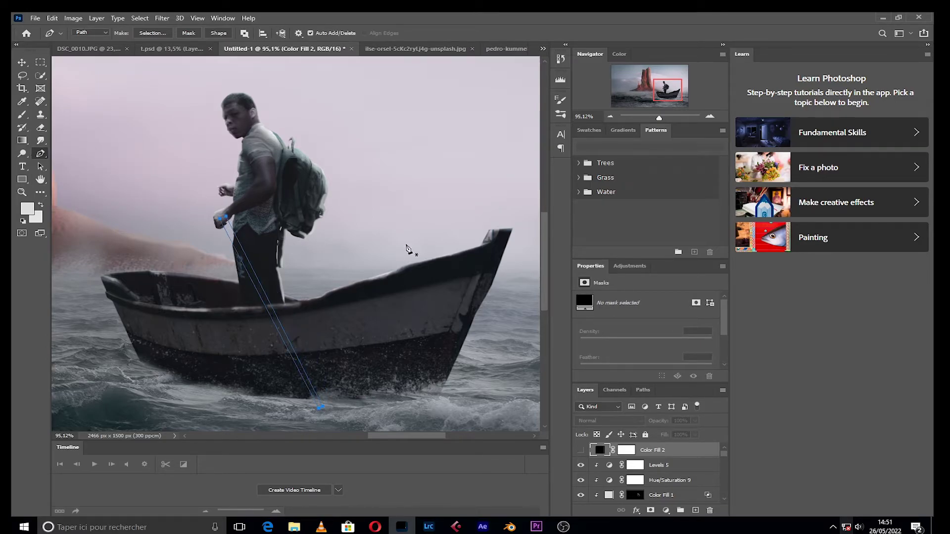
# Step: Turn the pole path into the fill layer's mask and transform the pole nearly upright beside the man
pyautogui.click(580, 450)
pyautogui.rightClick(631, 451)
pyautogui.click(619, 364)
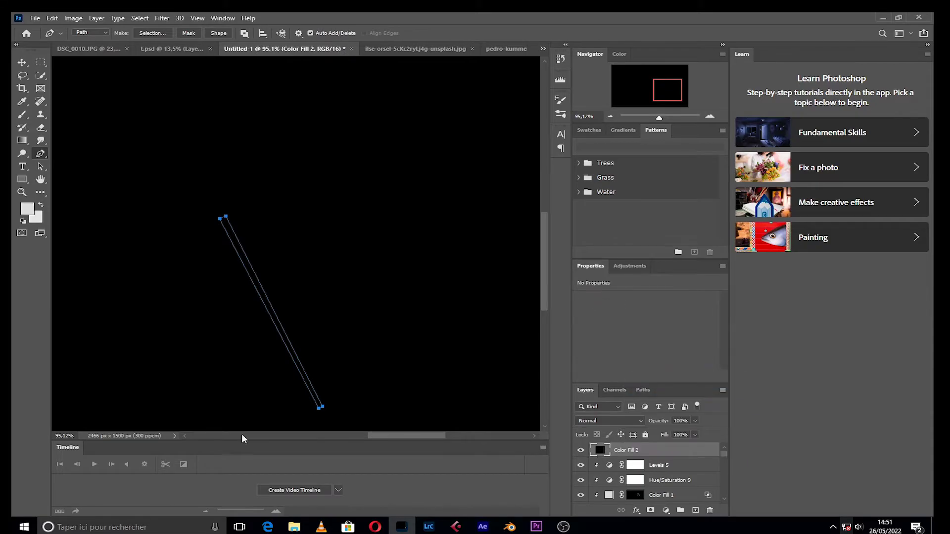
pyautogui.click(152, 33)
pyautogui.press('Return')
pyautogui.hotkey('ctrl', 't')
pyautogui.moveTo(216, 222); pyautogui.dragTo(177, 139)
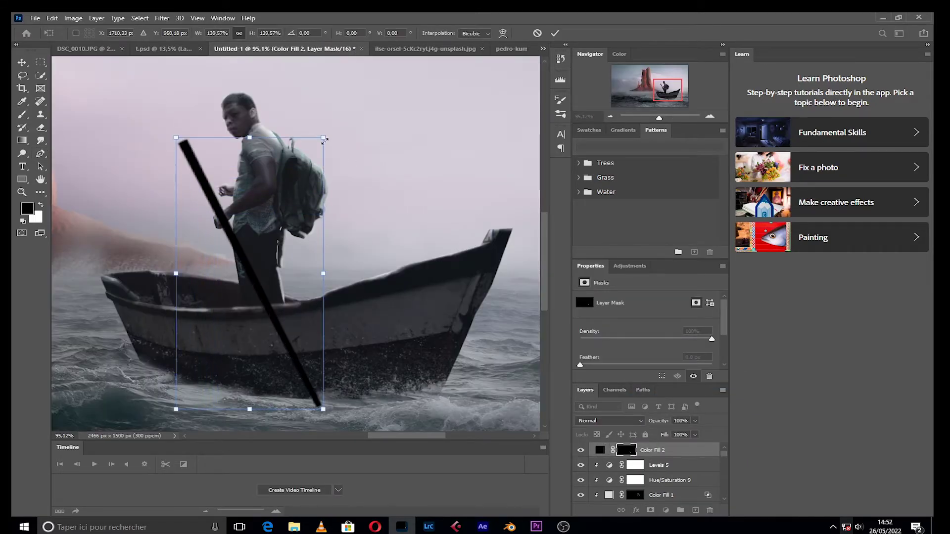
pyautogui.moveTo(216, 402)
pyautogui.mouseDown()
pyautogui.moveTo(176, 409)
pyautogui.moveTo(74, 391)
pyautogui.mouseUp()
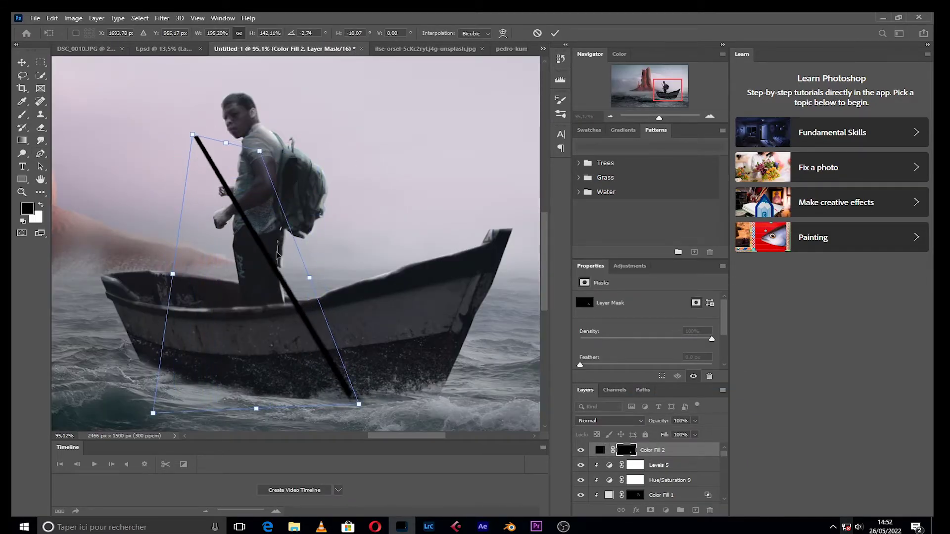
pyautogui.moveTo(226, 345); pyautogui.dragTo(247, 349)
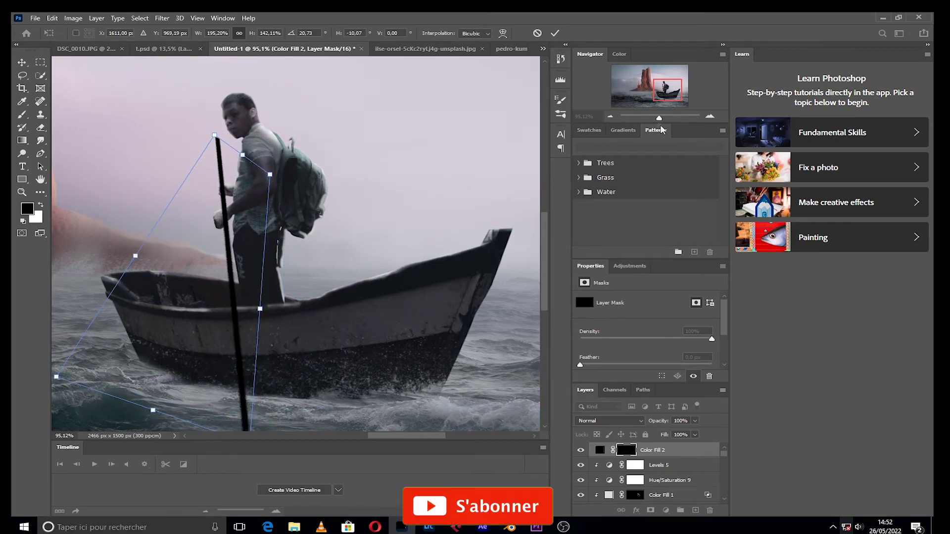
pyautogui.scroll(-3, 297, 247)
pyautogui.press('Return')
# Step: Recolour the pole dark brown, then narrow it and rotate it upright into his hand
pyautogui.press('p')
pyautogui.doubleClick(600, 450)
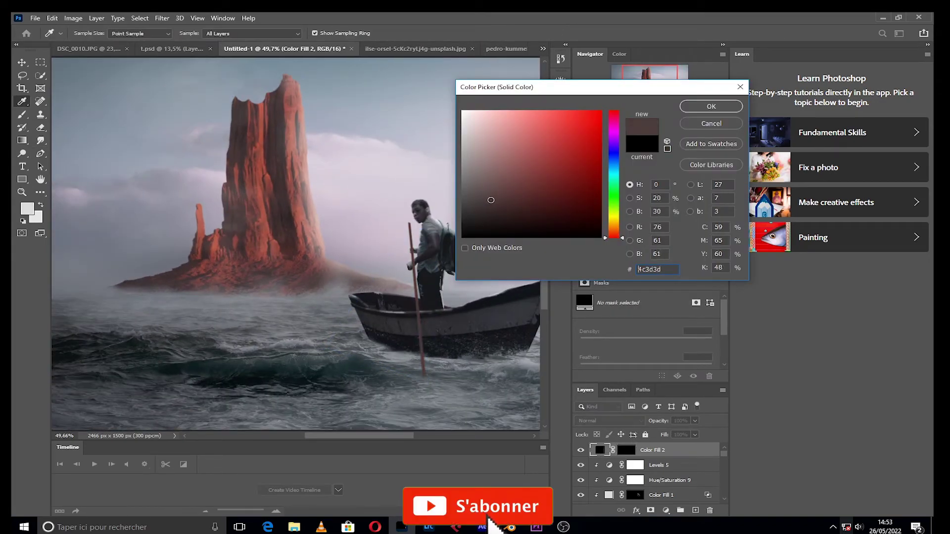
pyautogui.click(711, 106)
pyautogui.scroll(3, 495, 247)
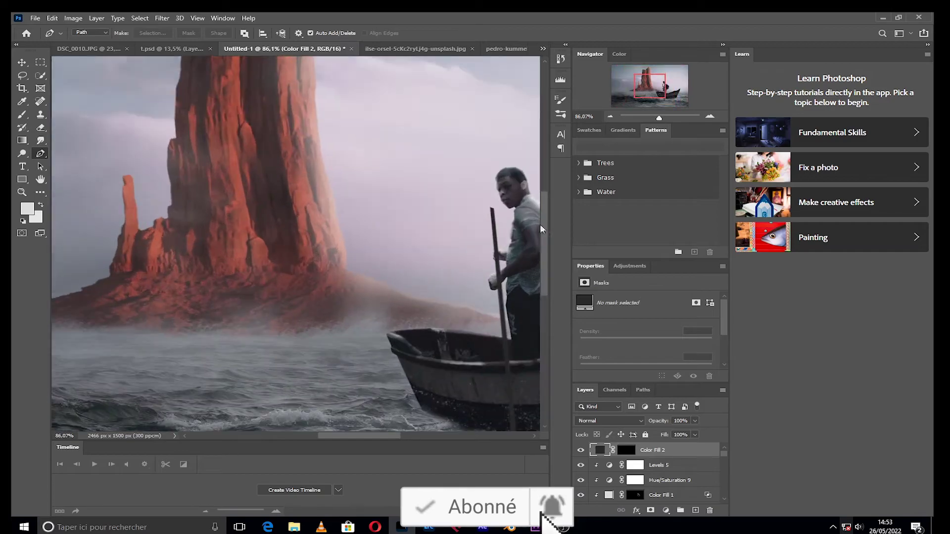
pyautogui.hotkey('ctrl', 't')
pyautogui.moveTo(524, 345); pyautogui.dragTo(516, 345)
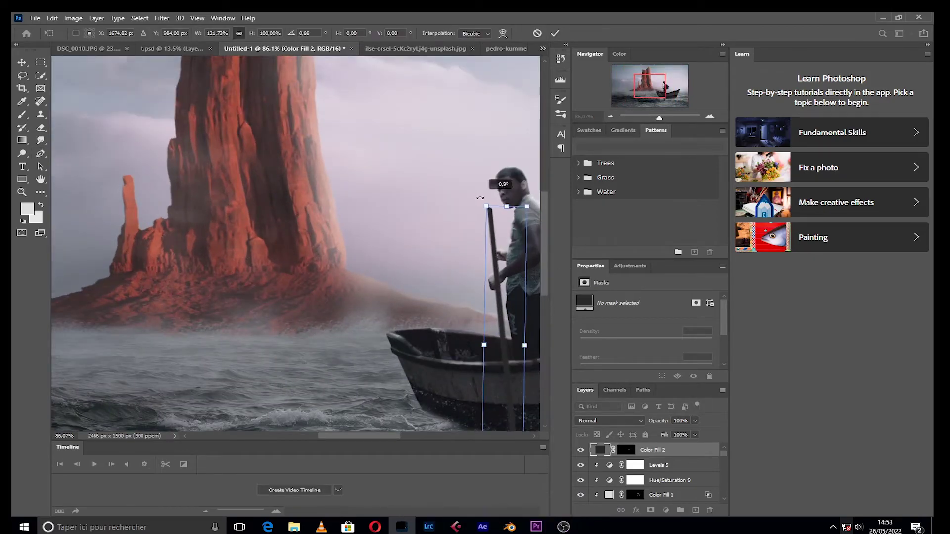
pyautogui.moveTo(490, 186); pyautogui.dragTo(494, 198)
pyautogui.press('Return')
pyautogui.press('p')
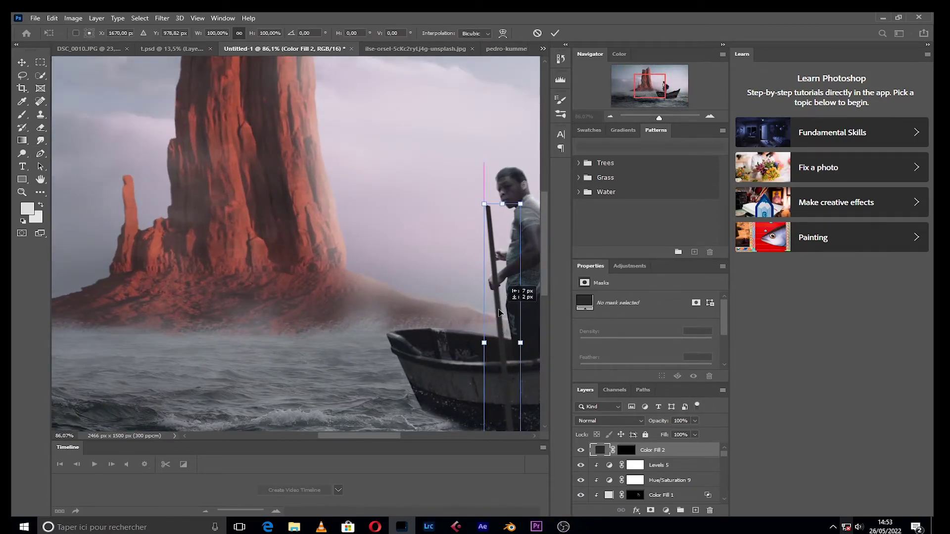
# Step: Change the pole layer's mask options and pick a soft brush
pyautogui.rightClick(626, 450)
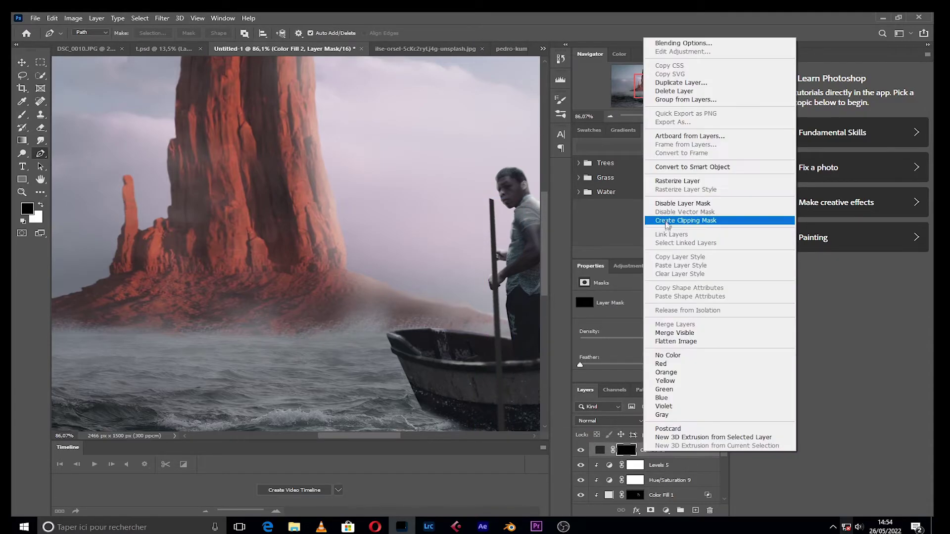
pyautogui.click(663, 212)
pyautogui.press('b')
pyautogui.click(73, 18)
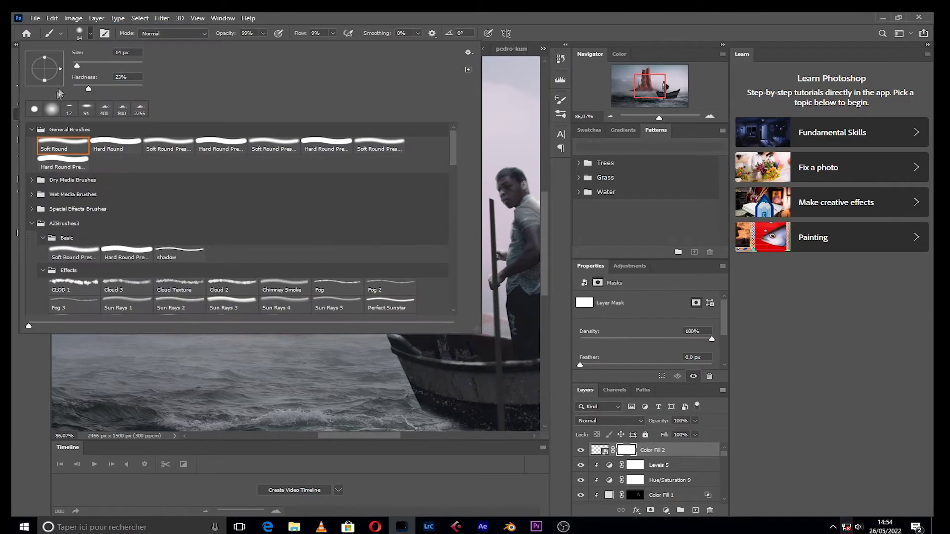
pyautogui.click(489, 281)
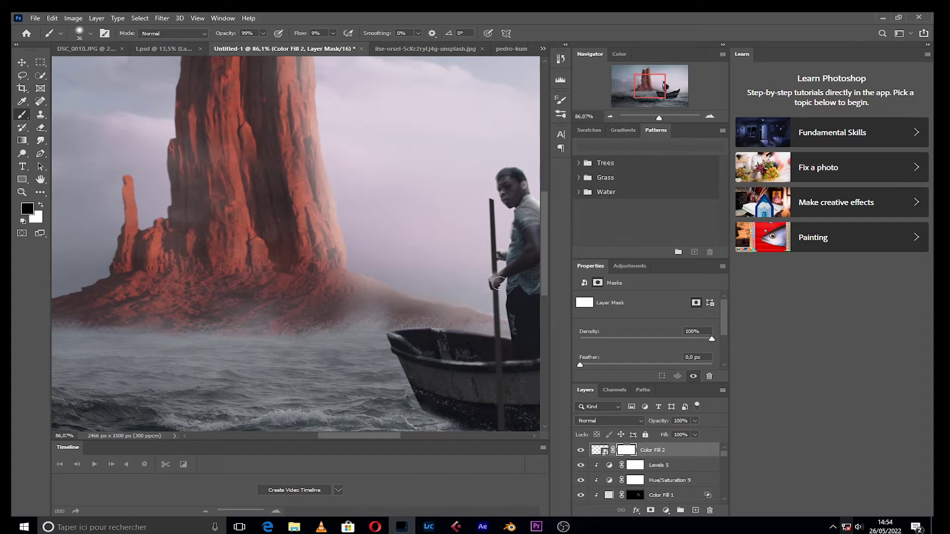
pyautogui.scroll(5, 498, 283)
# Step: Zoom in on the man's hand with black as the paint colour, then add a clipped Color Balance adjustment
pyautogui.press('x')
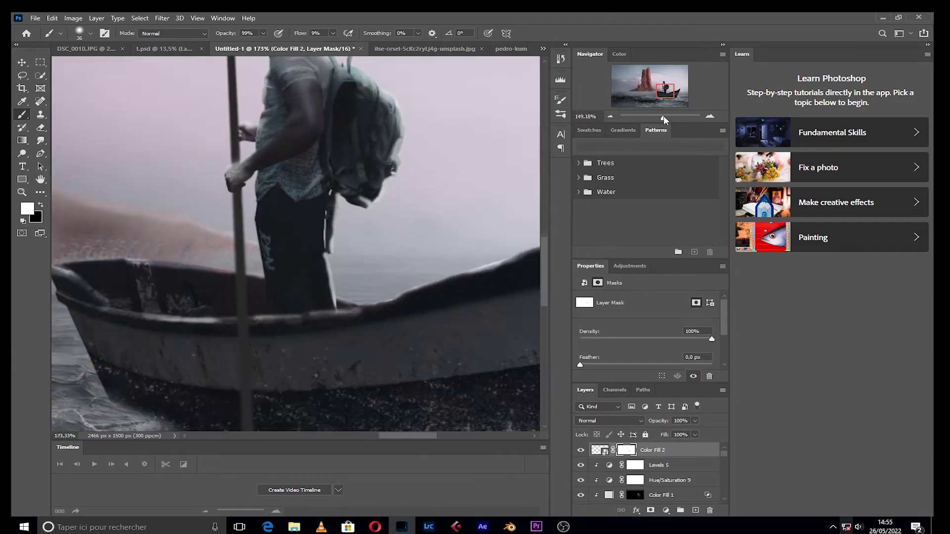
pyautogui.moveTo(666, 118); pyautogui.dragTo(665, 86)
pyautogui.click(669, 89)
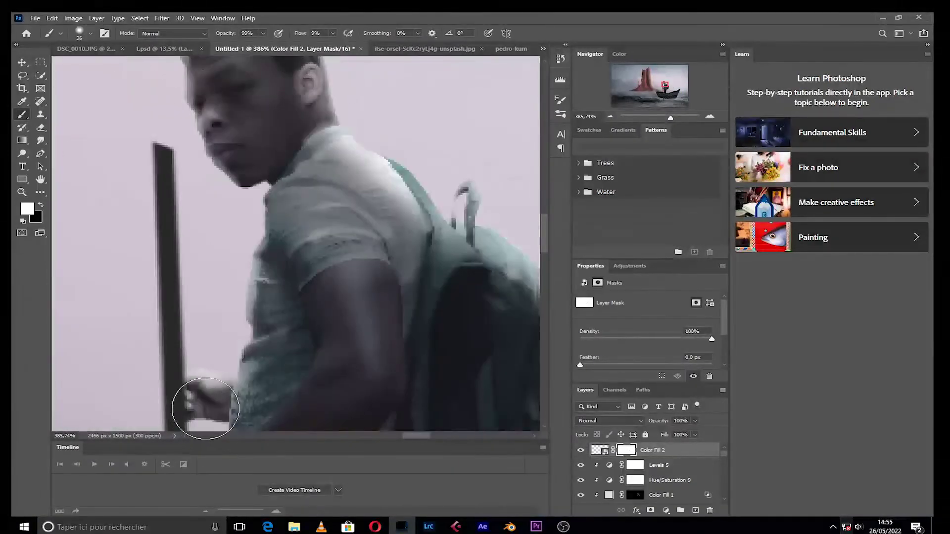
pyautogui.press('x')
pyautogui.click(671, 513)
pyautogui.click(634, 352)
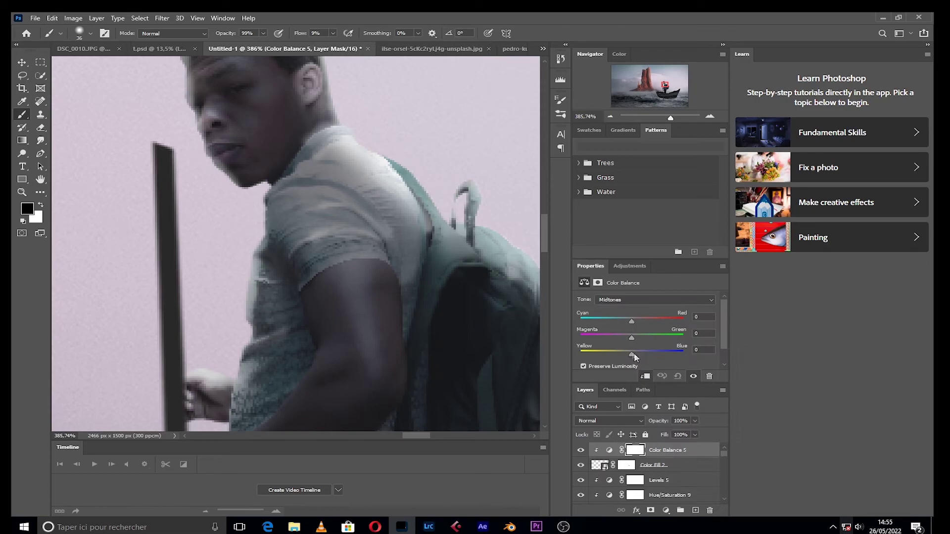
# Step: Add a Levels adjustment above the man, then duplicate the layers and merge the copies into a smart object
pyautogui.click(671, 511)
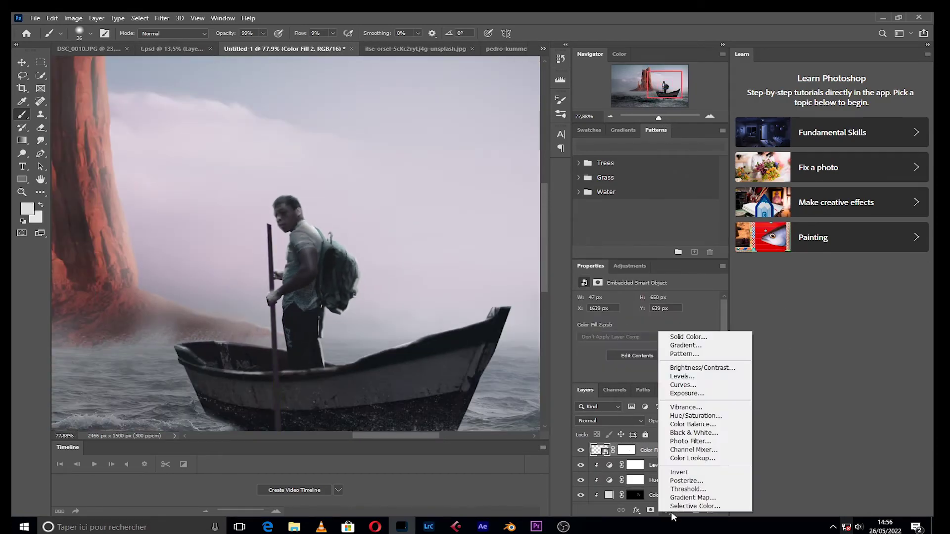
pyautogui.click(688, 377)
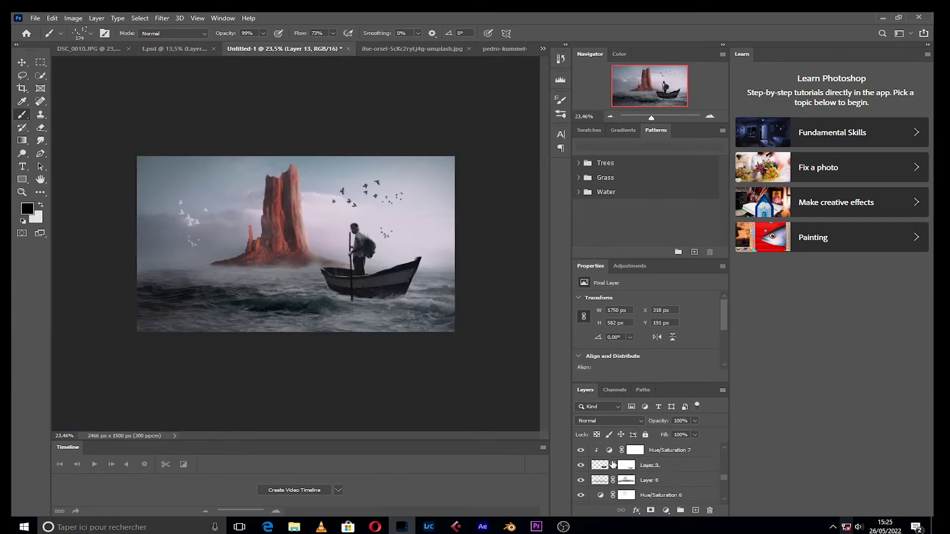
pyautogui.keyDown('shift'); pyautogui.click(694, 495); pyautogui.keyUp('shift')
pyautogui.hotkey('ctrl', 'j')
pyautogui.rightClick(695, 462)
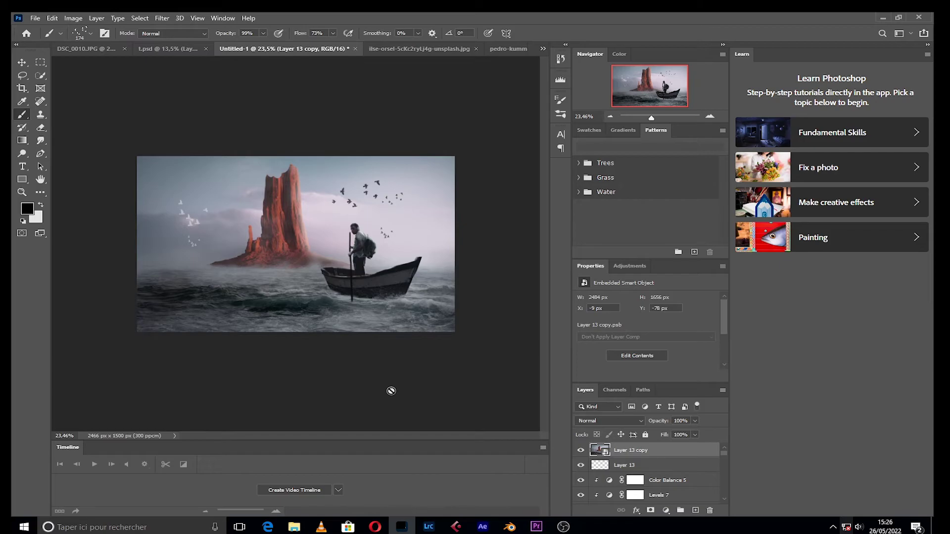
# Step: Add a whole-image Hue/Saturation adjustment and a Curves adjustment that slightly darkens the composite
pyautogui.click(666, 511)
pyautogui.click(680, 415)
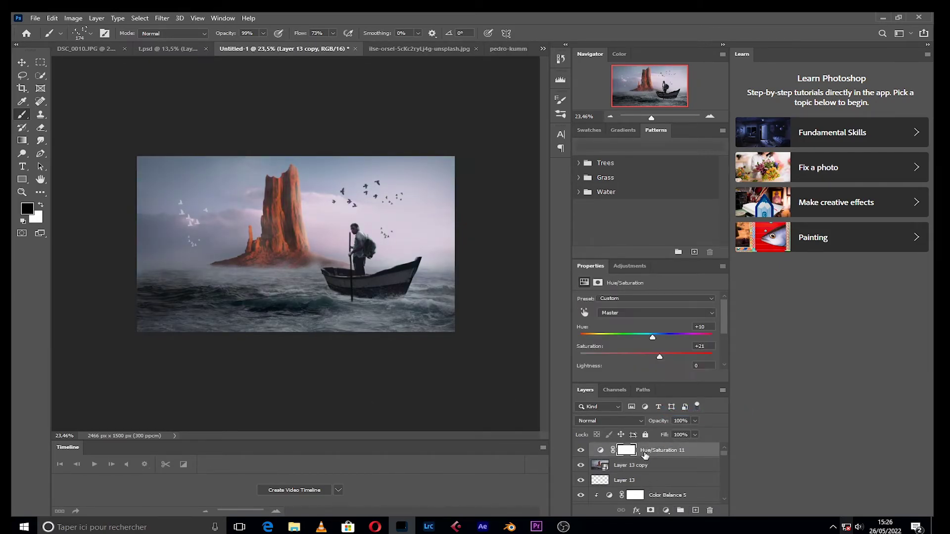
pyautogui.click(666, 510)
pyautogui.click(673, 387)
pyautogui.moveTo(605, 340)
pyautogui.mouseDown()
pyautogui.moveTo(639, 308)
pyautogui.moveTo(656, 356)
pyautogui.mouseUp()
pyautogui.scroll(3, 638, 307)
pyautogui.click(678, 337)
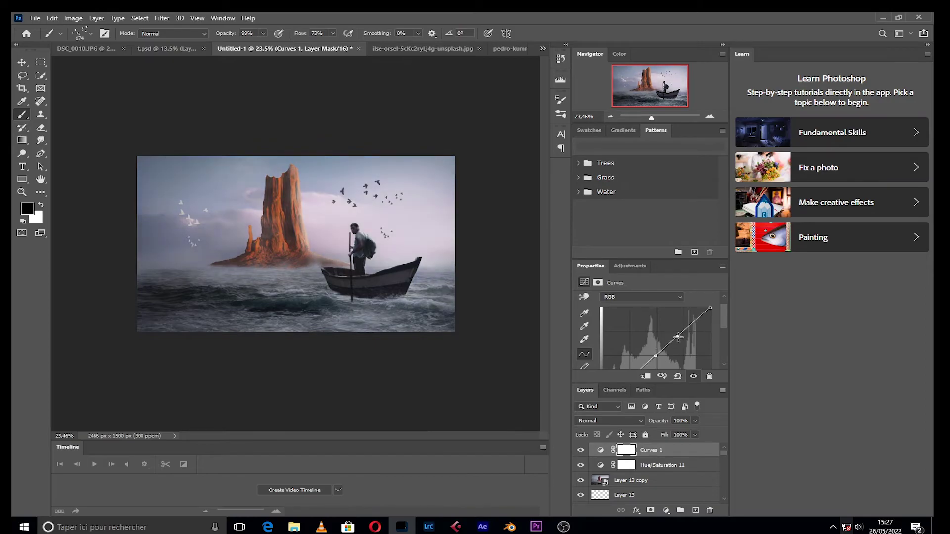
pyautogui.moveTo(651, 117); pyautogui.dragTo(654, 117)
pyautogui.click(658, 87)
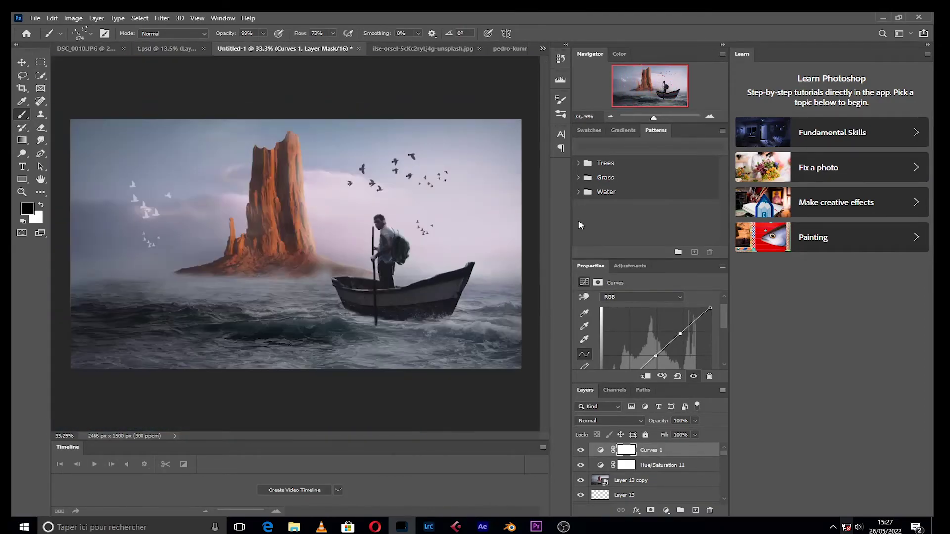
# Step: Add a Color Balance shifting midtones toward blue, then convert the graded layers into one smart object
pyautogui.click(666, 510)
pyautogui.click(688, 426)
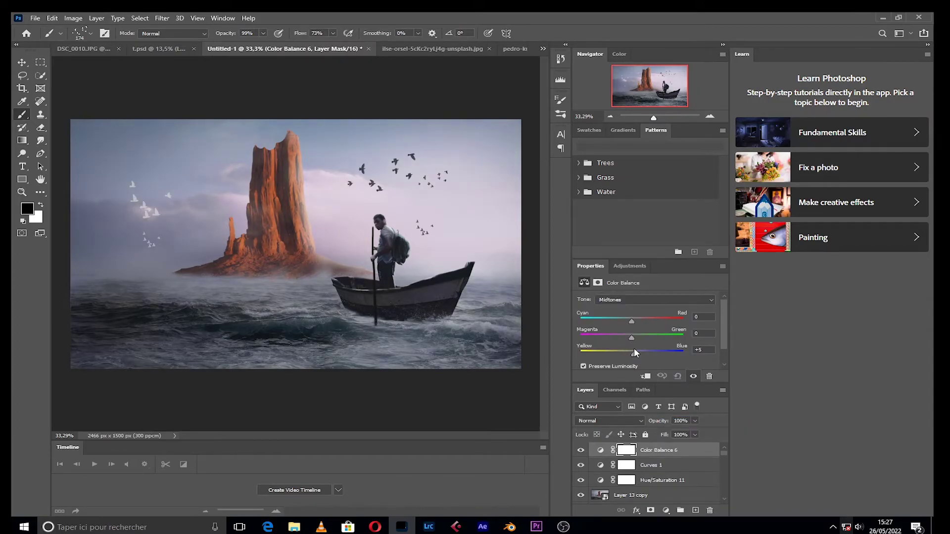
pyautogui.moveTo(634, 352)
pyautogui.mouseDown()
pyautogui.moveTo(632, 322)
pyautogui.moveTo(634, 354)
pyautogui.mouseUp()
pyautogui.hotkey('ctrl', '-')
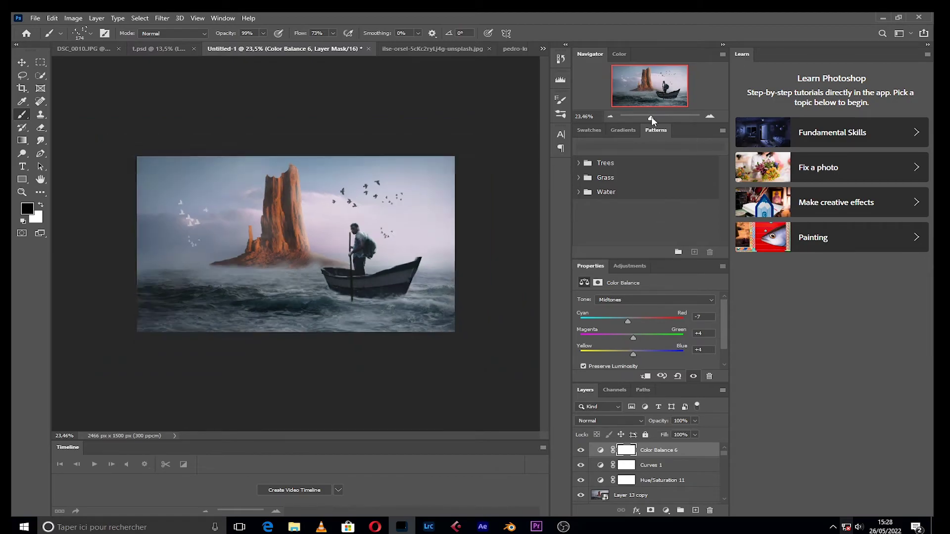
pyautogui.keyDown('shift'); pyautogui.click(631, 495); pyautogui.keyUp('shift')
pyautogui.rightClick(643, 495)
pyautogui.click(658, 120)
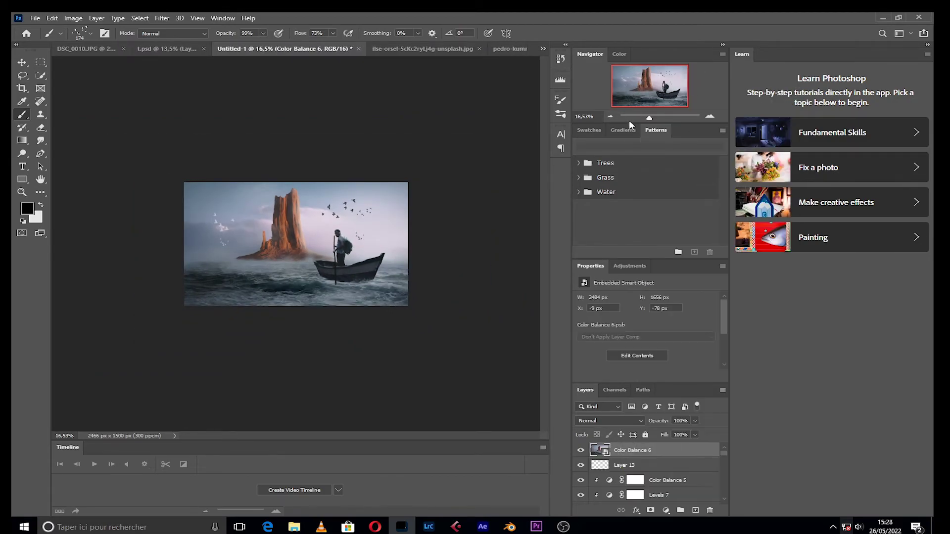
# Step: In the Camera Raw Filter's Basic panel, cool the temperature, brighten whites, and lift shadows and saturation
pyautogui.click(161, 18)
pyautogui.click(212, 72)
pyautogui.click(720, 167)
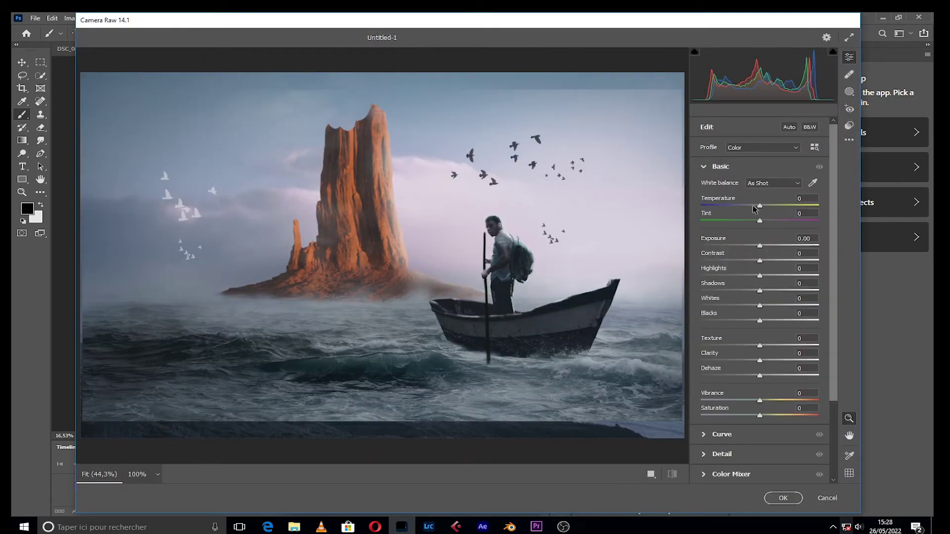
pyautogui.moveTo(760, 204)
pyautogui.mouseDown()
pyautogui.moveTo(751, 204)
pyautogui.moveTo(779, 221)
pyautogui.mouseUp()
pyautogui.moveTo(760, 305)
pyautogui.mouseDown()
pyautogui.moveTo(793, 304)
pyautogui.moveTo(765, 290)
pyautogui.mouseUp()
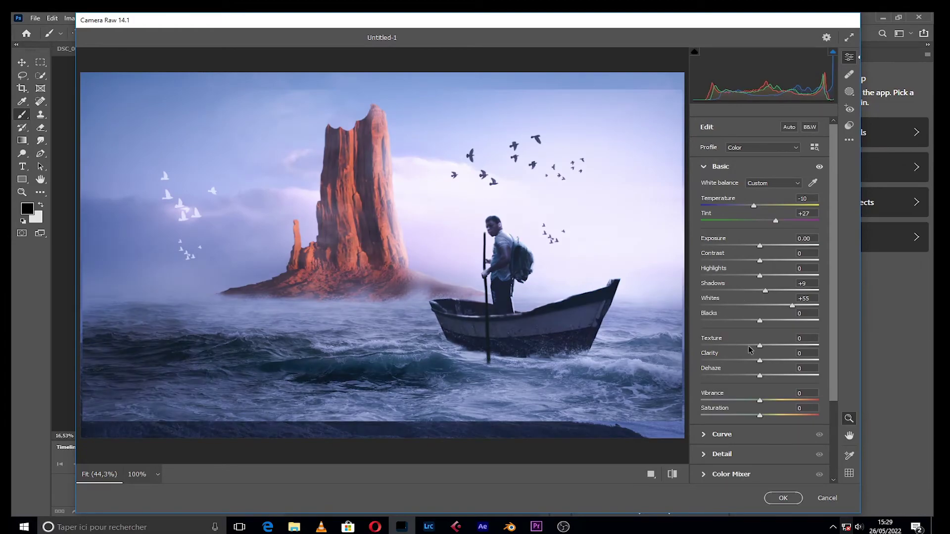
pyautogui.moveTo(760, 416)
pyautogui.mouseDown()
pyautogui.moveTo(783, 415)
pyautogui.moveTo(773, 400)
pyautogui.mouseUp()
# Step: Use Color Grading to tint the midtones warmer and the highlights cool blue
pyautogui.scroll(-5, 509, 219)
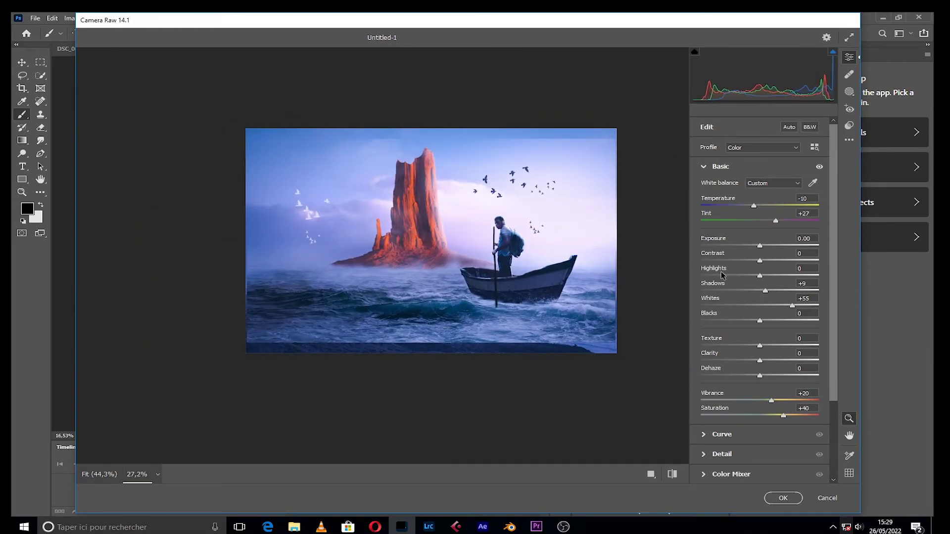
pyautogui.scroll(-5, 722, 276)
pyautogui.click(724, 398)
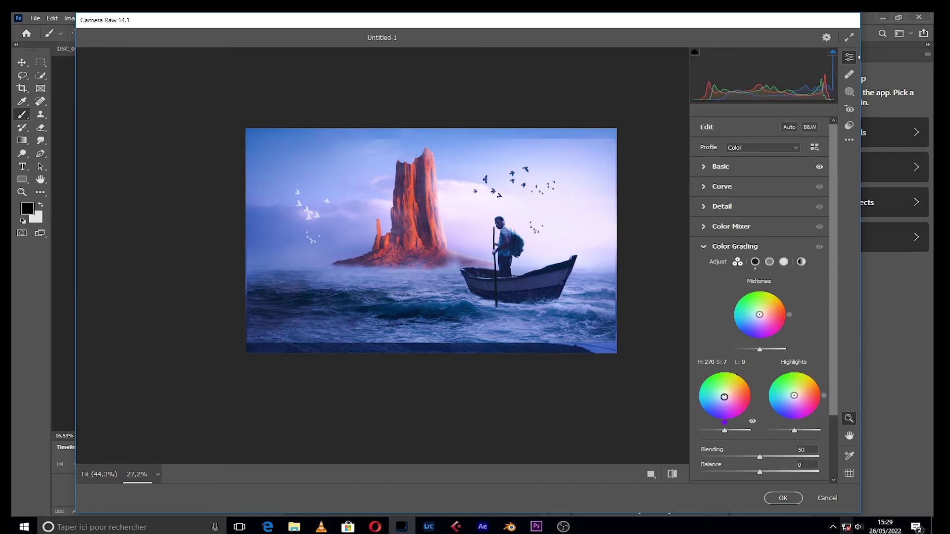
pyautogui.moveTo(760, 315)
pyautogui.mouseDown()
pyautogui.moveTo(771, 302)
pyautogui.moveTo(765, 315)
pyautogui.mouseUp()
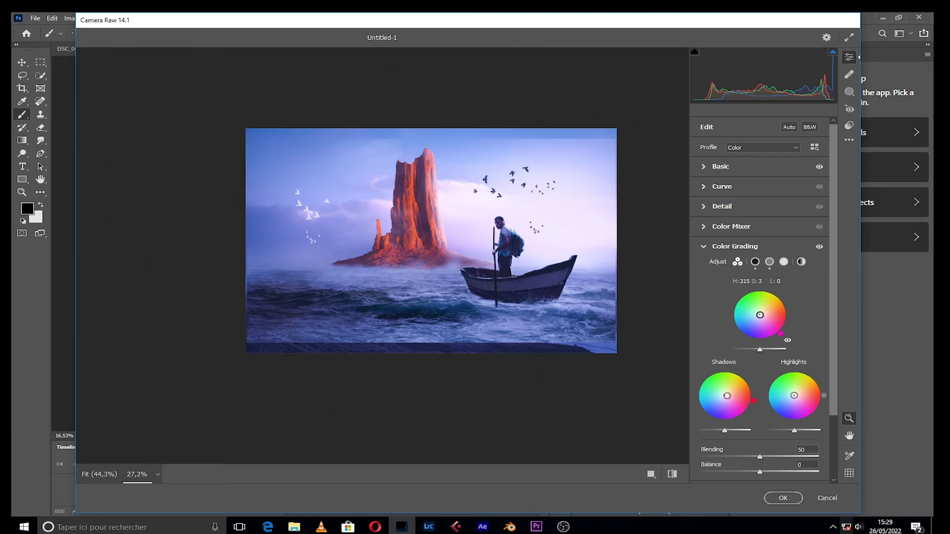
pyautogui.moveTo(777, 387); pyautogui.dragTo(788, 398)
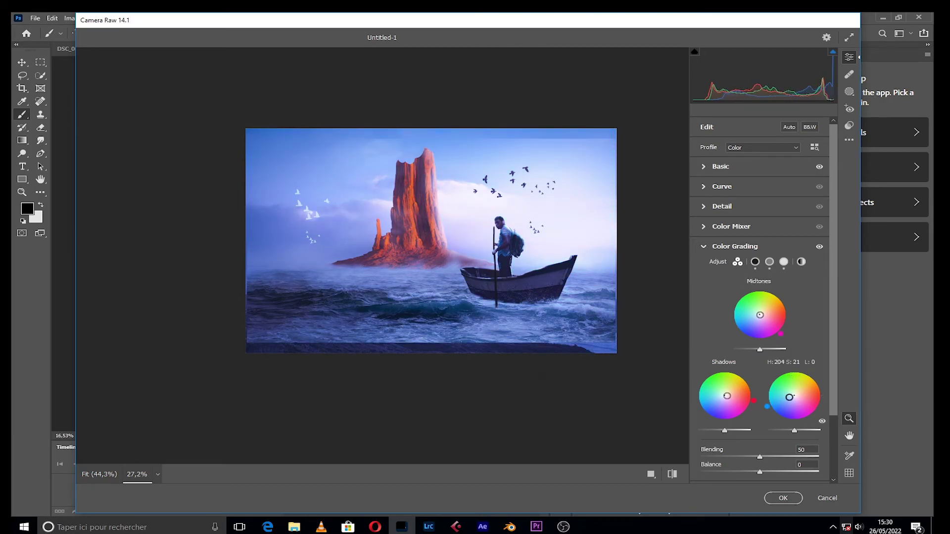
# Step: Boost green primary saturation and desaturate the red primary in Calibration, then apply the grade
pyautogui.scroll(-5, 762, 395)
pyautogui.click(730, 473)
pyautogui.moveTo(759, 474)
pyautogui.mouseDown()
pyautogui.moveTo(791, 474)
pyautogui.moveTo(772, 479)
pyautogui.mouseUp()
pyautogui.moveTo(783, 421); pyautogui.dragTo(787, 424)
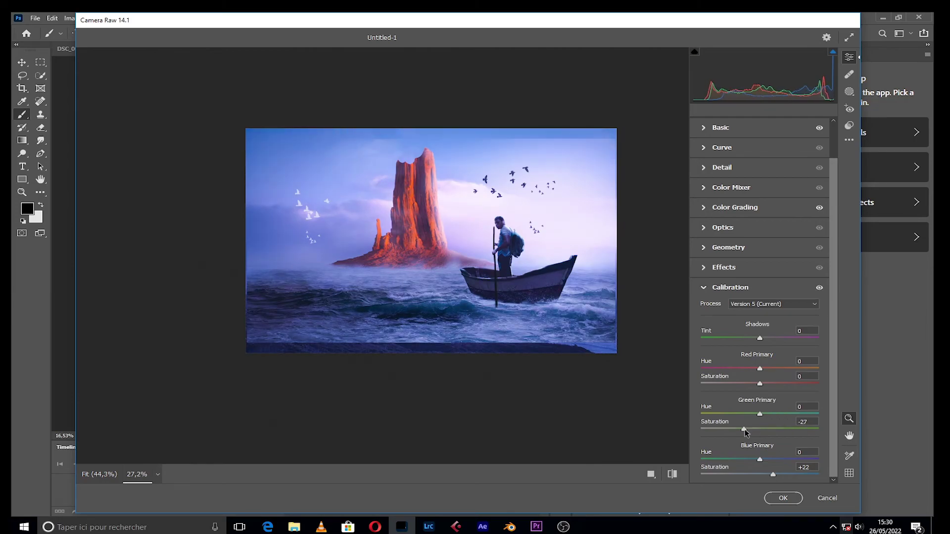
pyautogui.moveTo(759, 384)
pyautogui.mouseDown()
pyautogui.moveTo(702, 384)
pyautogui.moveTo(711, 384)
pyautogui.mouseUp()
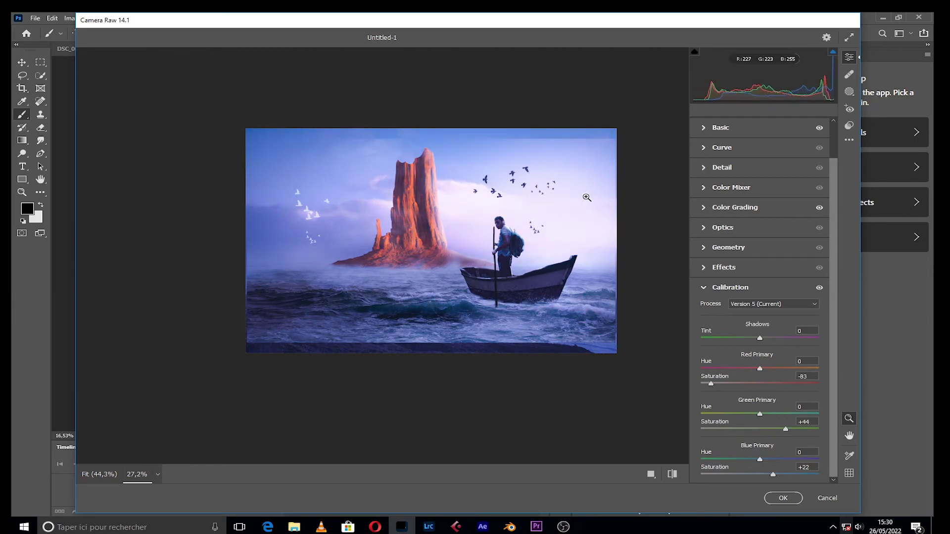
pyautogui.click(784, 498)
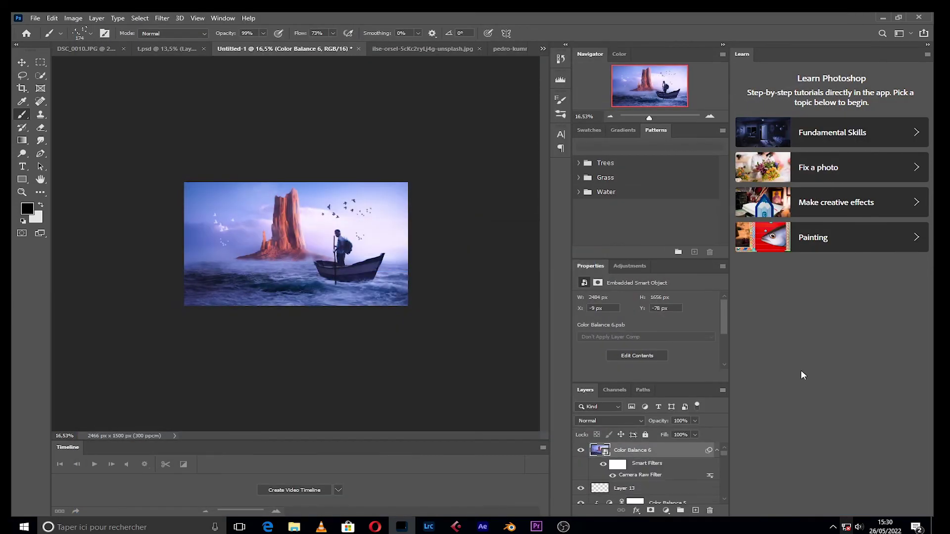
# Step: Add an Iris Blur with an enlarged sharp ellipse and Blur lowered to 6 px
pyautogui.click(581, 451)
pyautogui.click(581, 452)
pyautogui.click(162, 17)
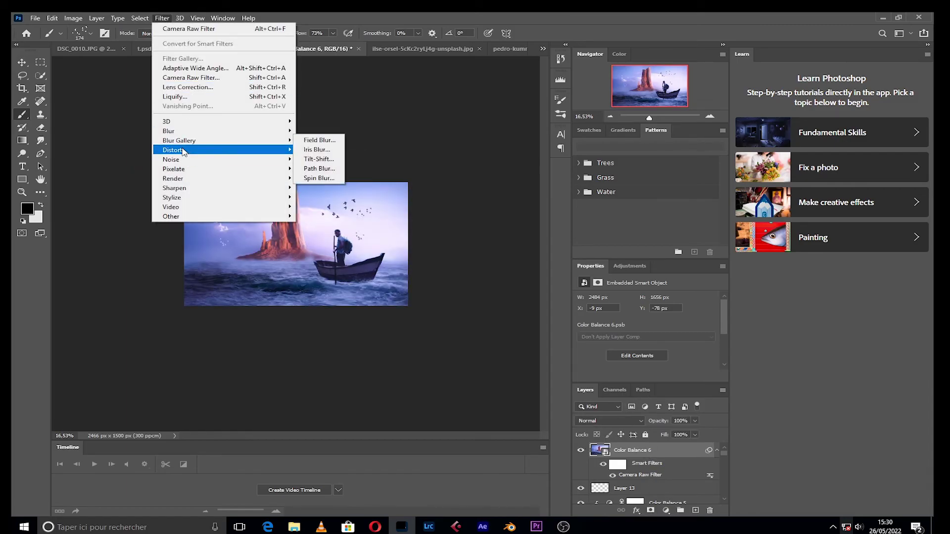
pyautogui.click(326, 148)
pyautogui.moveTo(330, 283); pyautogui.dragTo(283, 287)
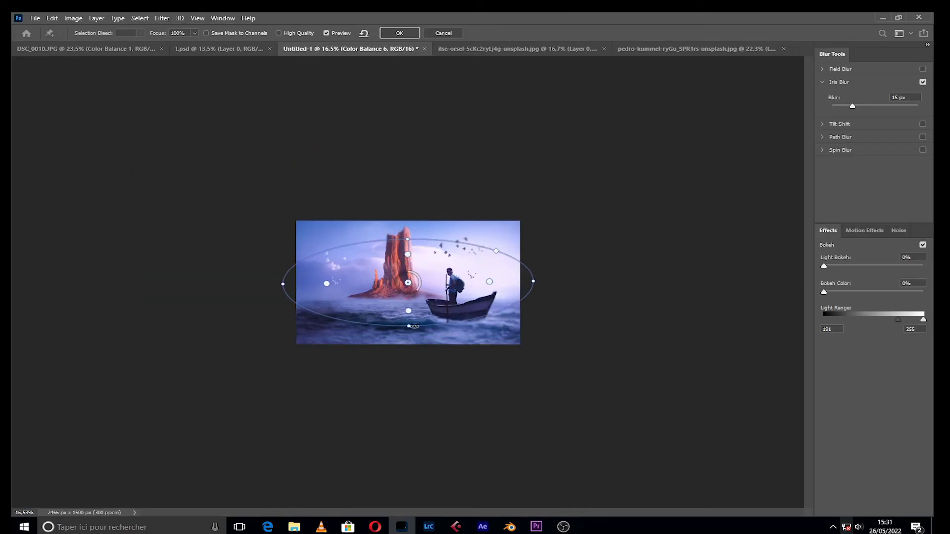
pyautogui.moveTo(408, 240); pyautogui.dragTo(402, 191)
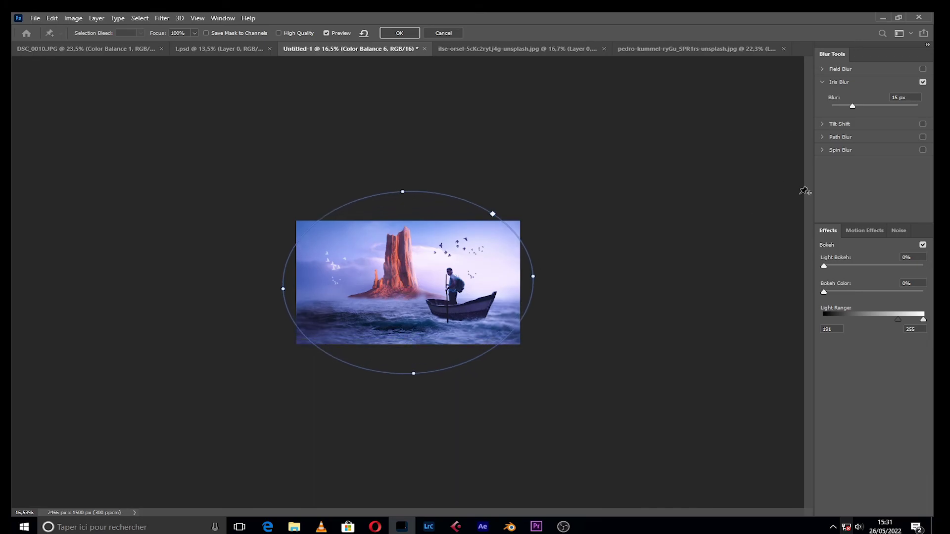
pyautogui.moveTo(852, 106); pyautogui.dragTo(842, 106)
pyautogui.click(411, 33)
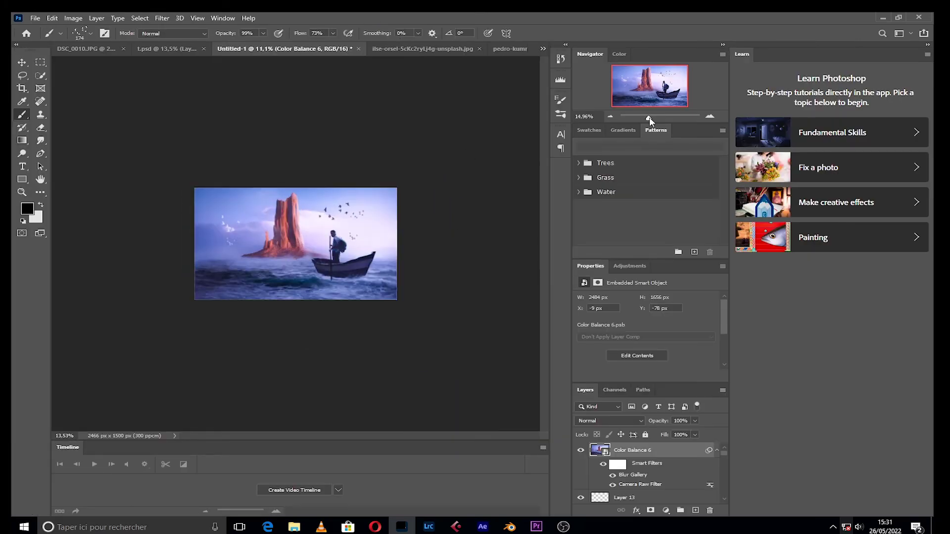
pyautogui.moveTo(649, 117)
pyautogui.mouseDown()
pyautogui.moveTo(659, 117)
pyautogui.moveTo(584, 96)
pyautogui.moveTo(627, 79)
pyautogui.moveTo(657, 120)
pyautogui.moveTo(669, 117)
pyautogui.moveTo(654, 117)
pyautogui.moveTo(660, 106)
pyautogui.mouseUp()
pyautogui.click(655, 92)
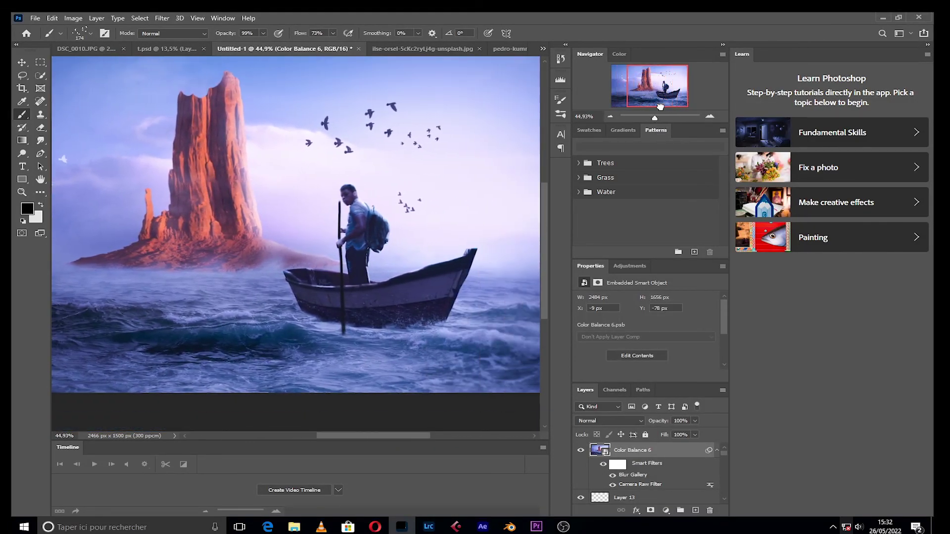